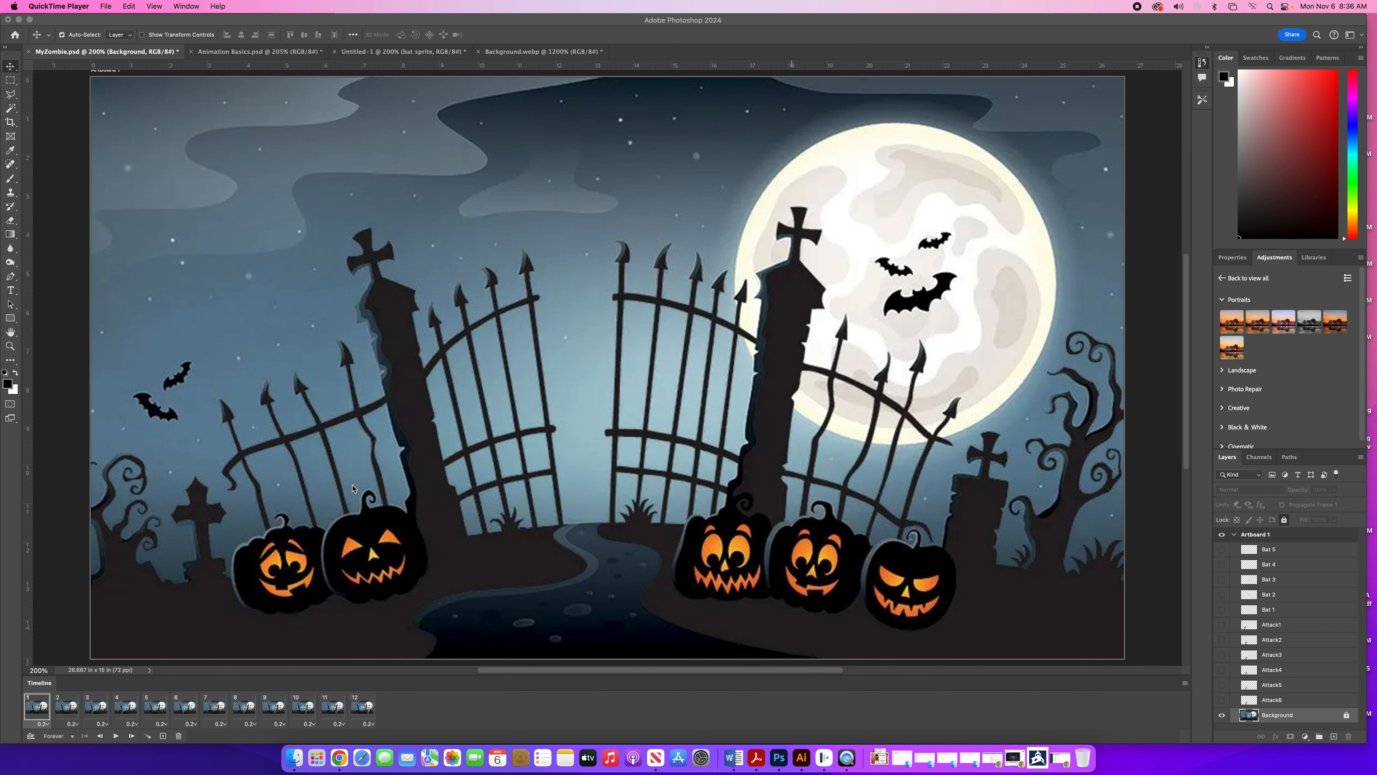
Step: Select both orange eyes of the leftmost pumpkin on the Background layer with the Magic Wand
left_click(43, 318)
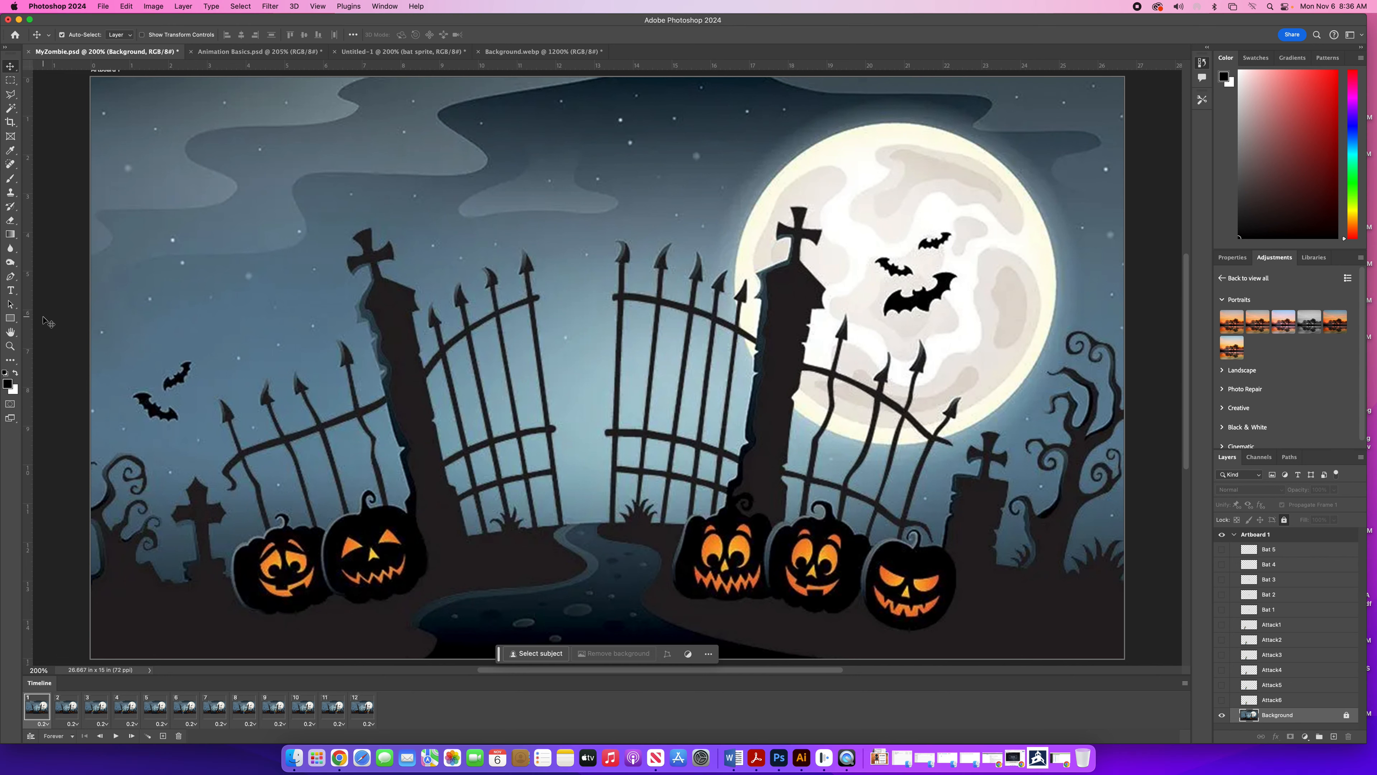
key("super+plus")
key("super+plus")
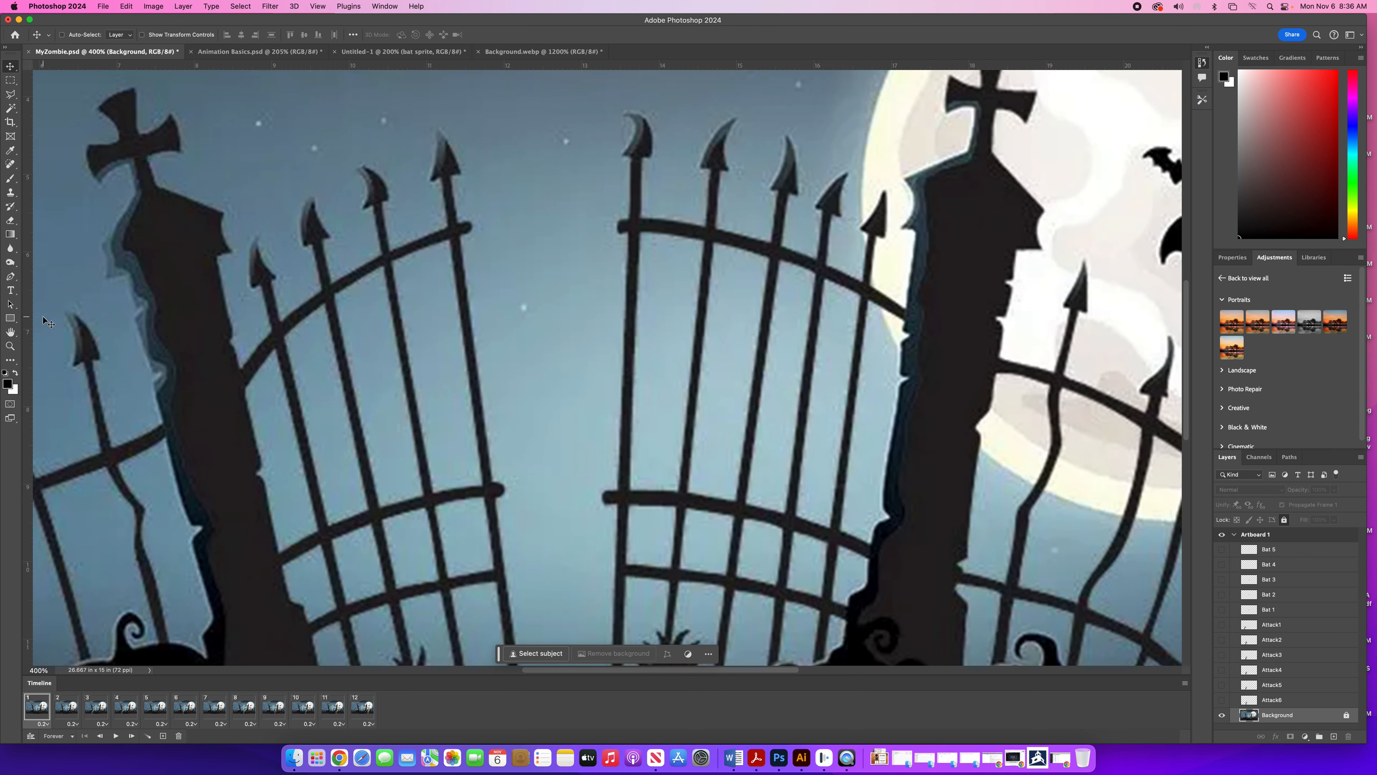
left_click_drag(1186, 325, 1186, 414)
left_click_drag(660, 670, 561, 670)
key("super+plus")
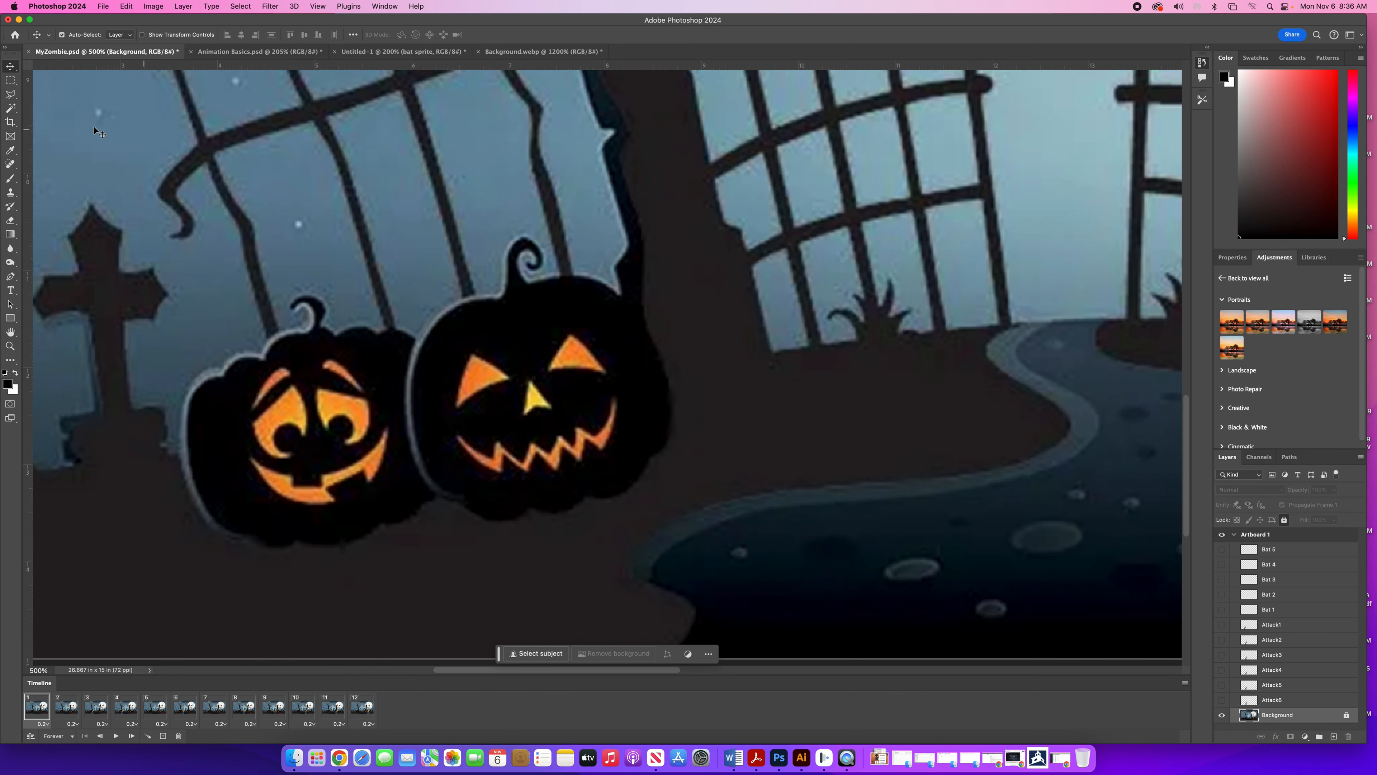
left_click(8, 110)
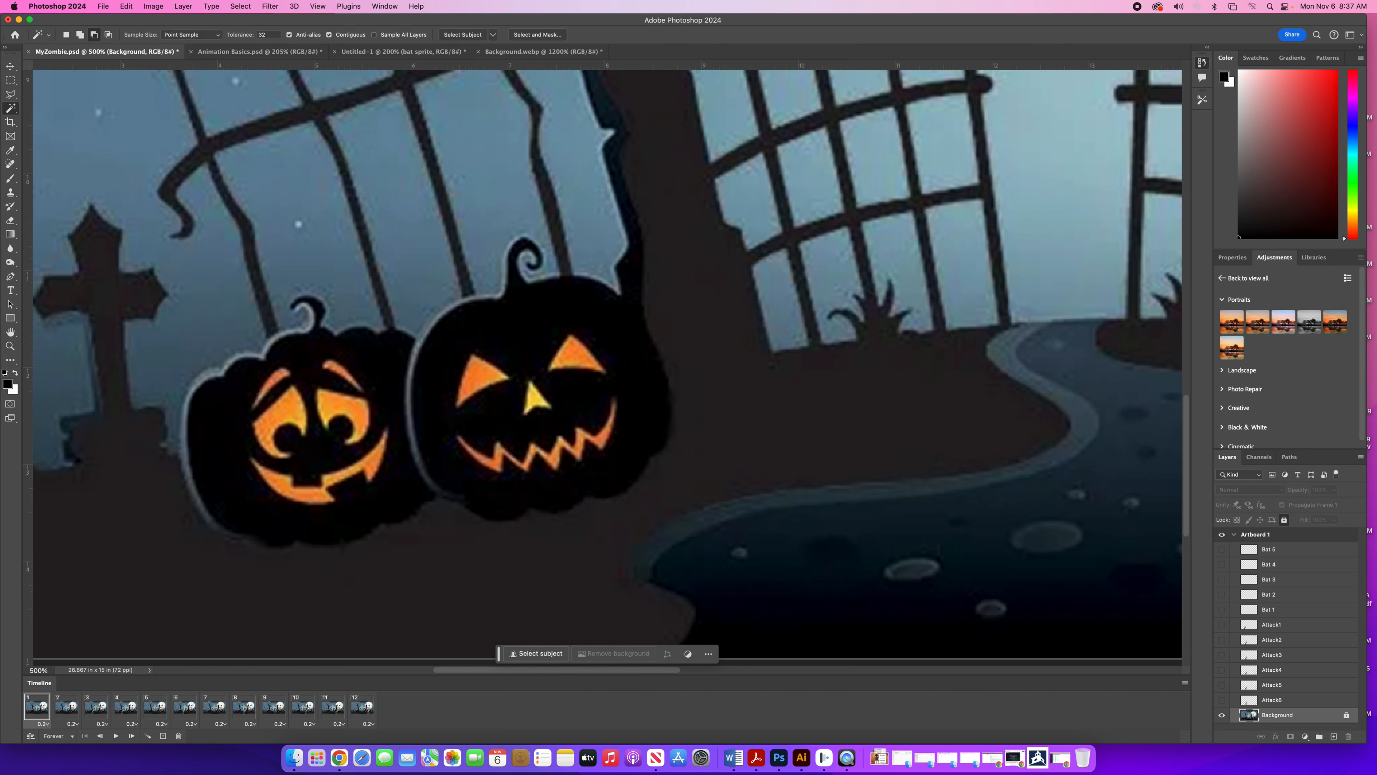
left_click(291, 409)
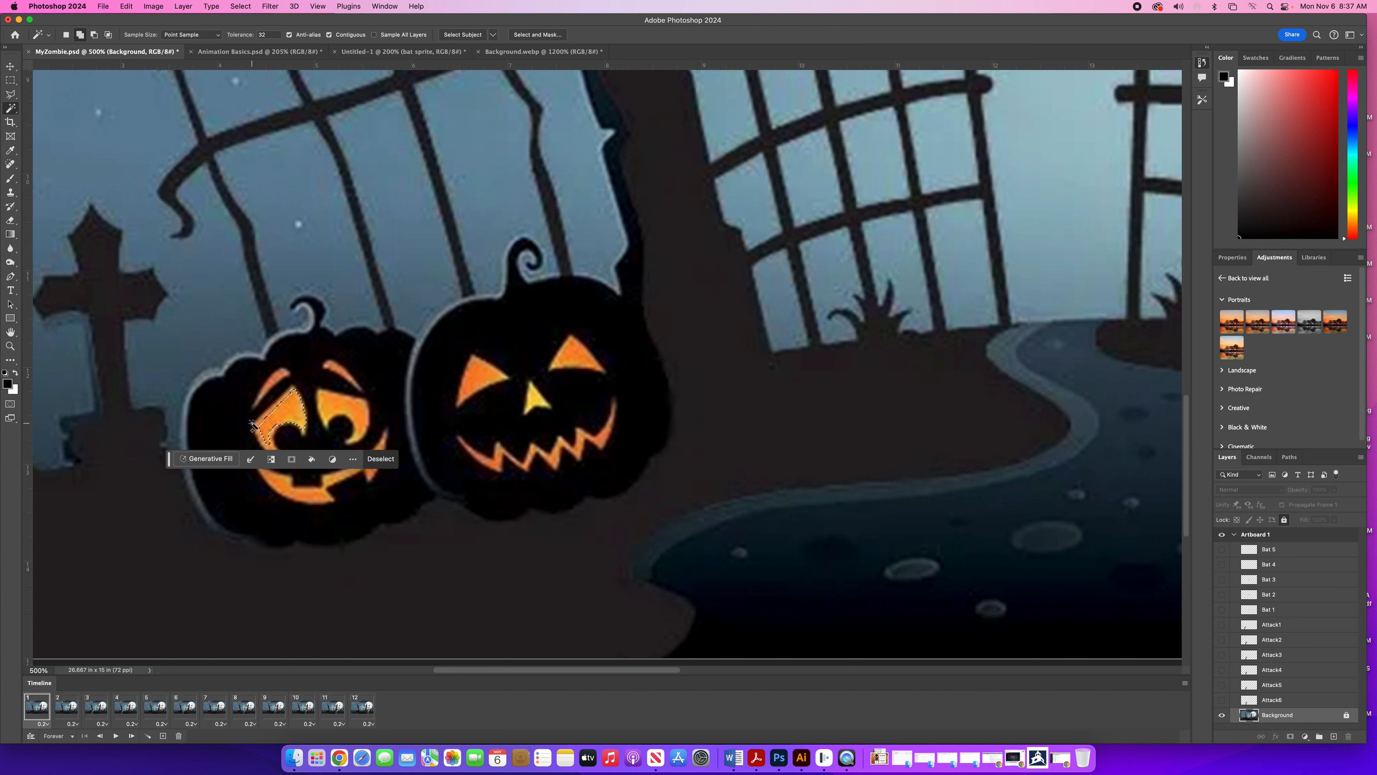
left_click(267, 439, "shift")
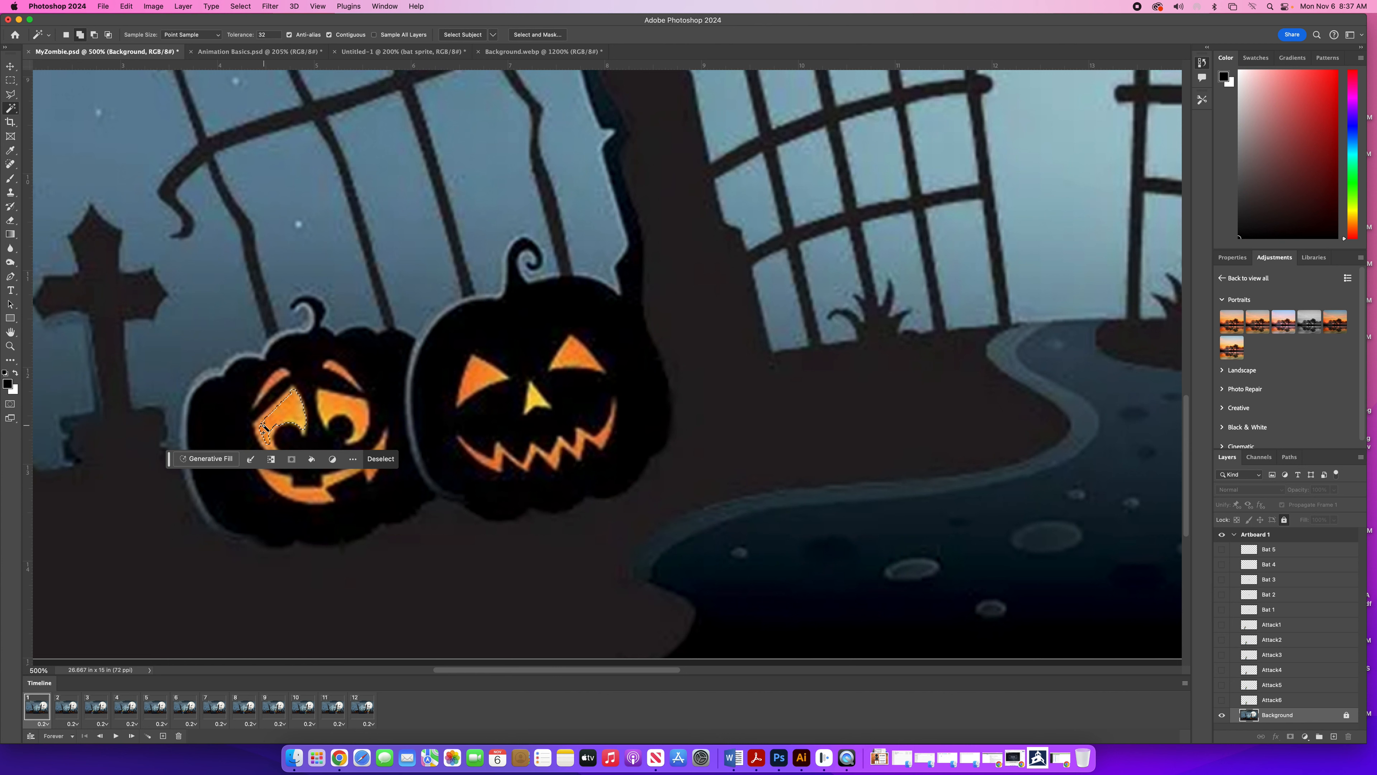
left_click(275, 455, "shift")
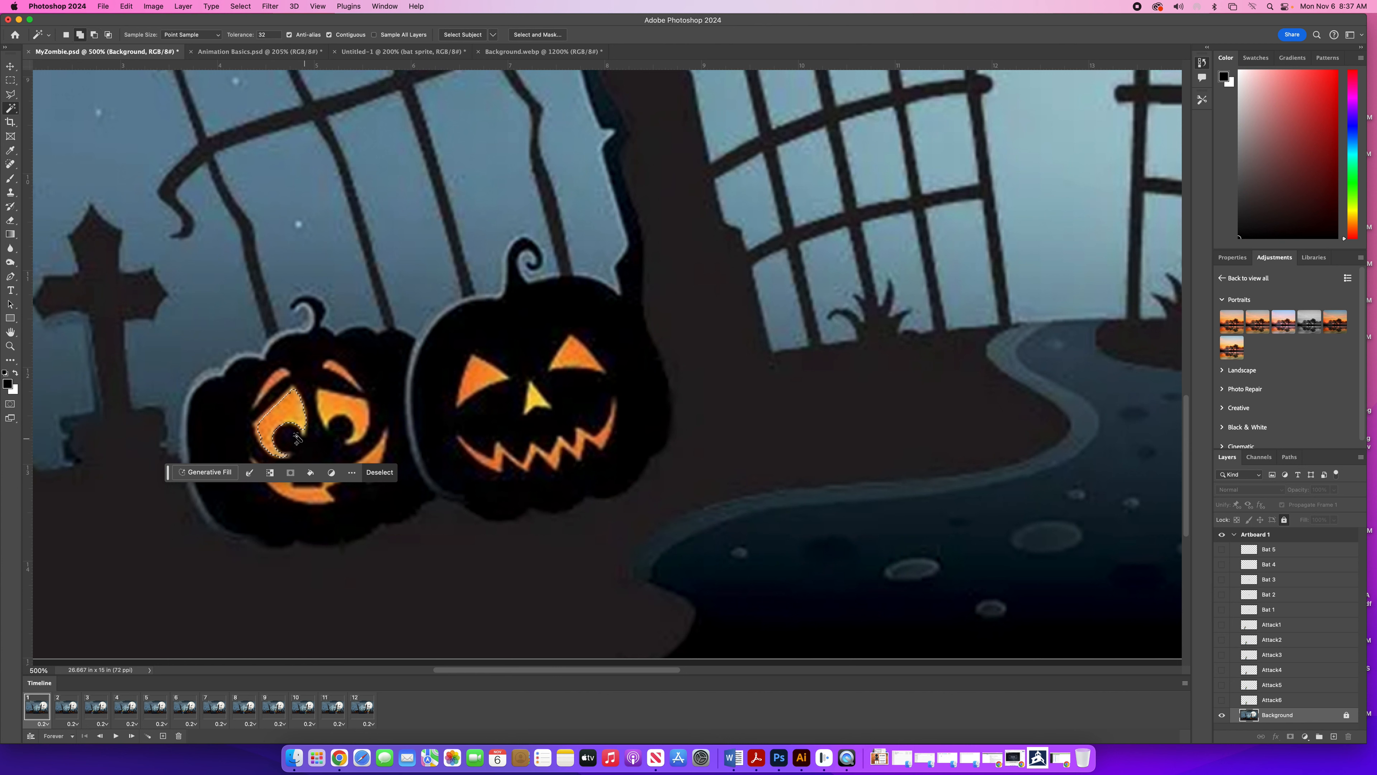
left_click_drag(170, 474, 174, 581)
left_click(340, 406, "shift")
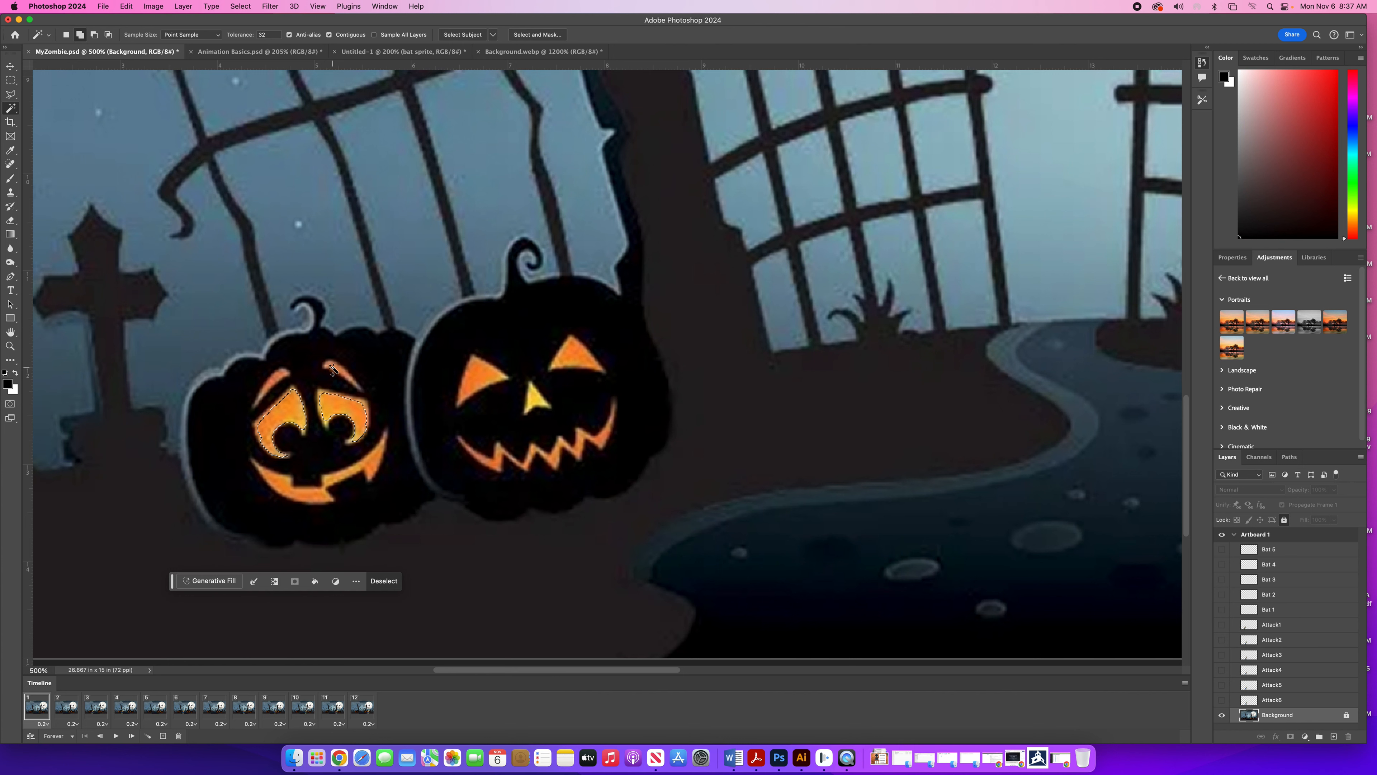
Step: Add the leftmost pumpkin's eyebrows and entire orange mouth to the selection, keeping the dark areas out of it
left_click(352, 379, "shift")
left_click(275, 380, "shift")
left_click(259, 405, "shift")
left_click(278, 481, "shift")
left_click(259, 470, "shift")
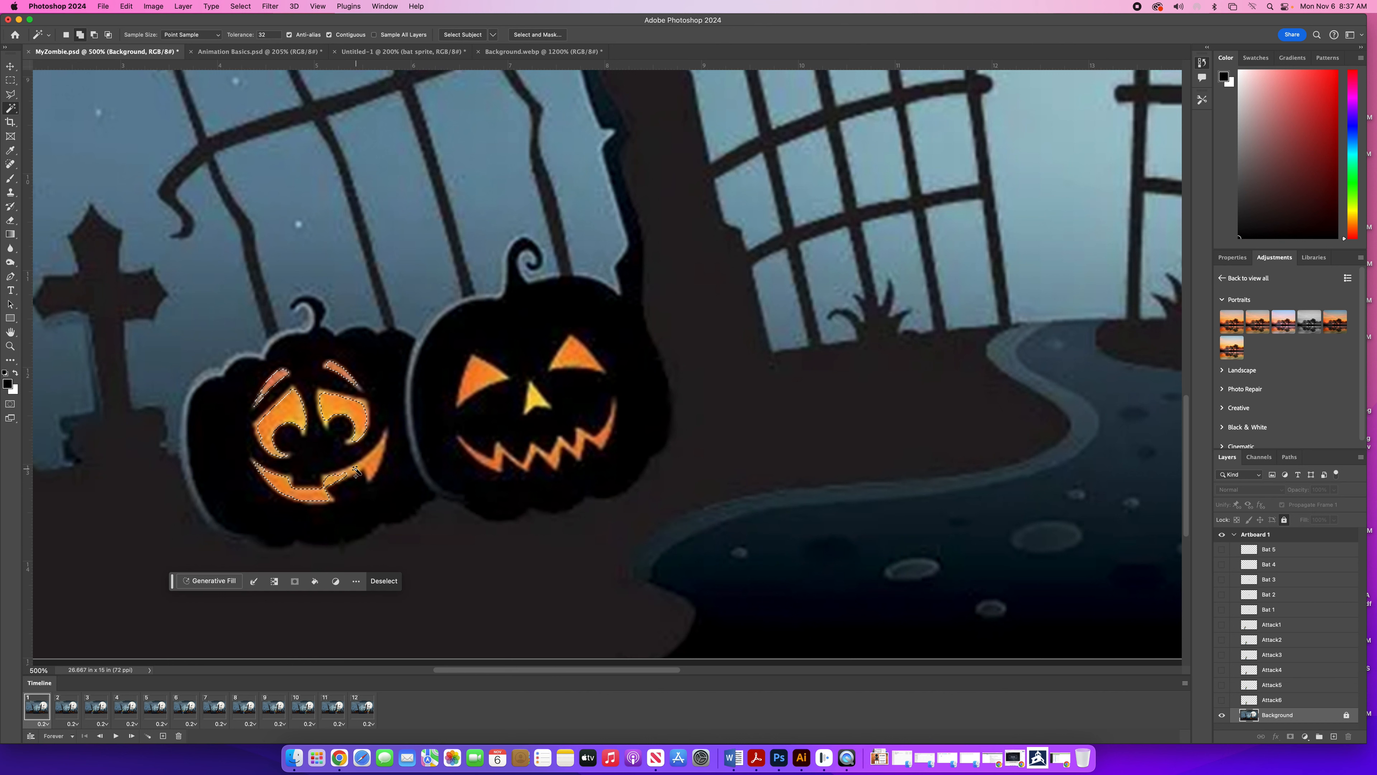
left_click(384, 450, "shift")
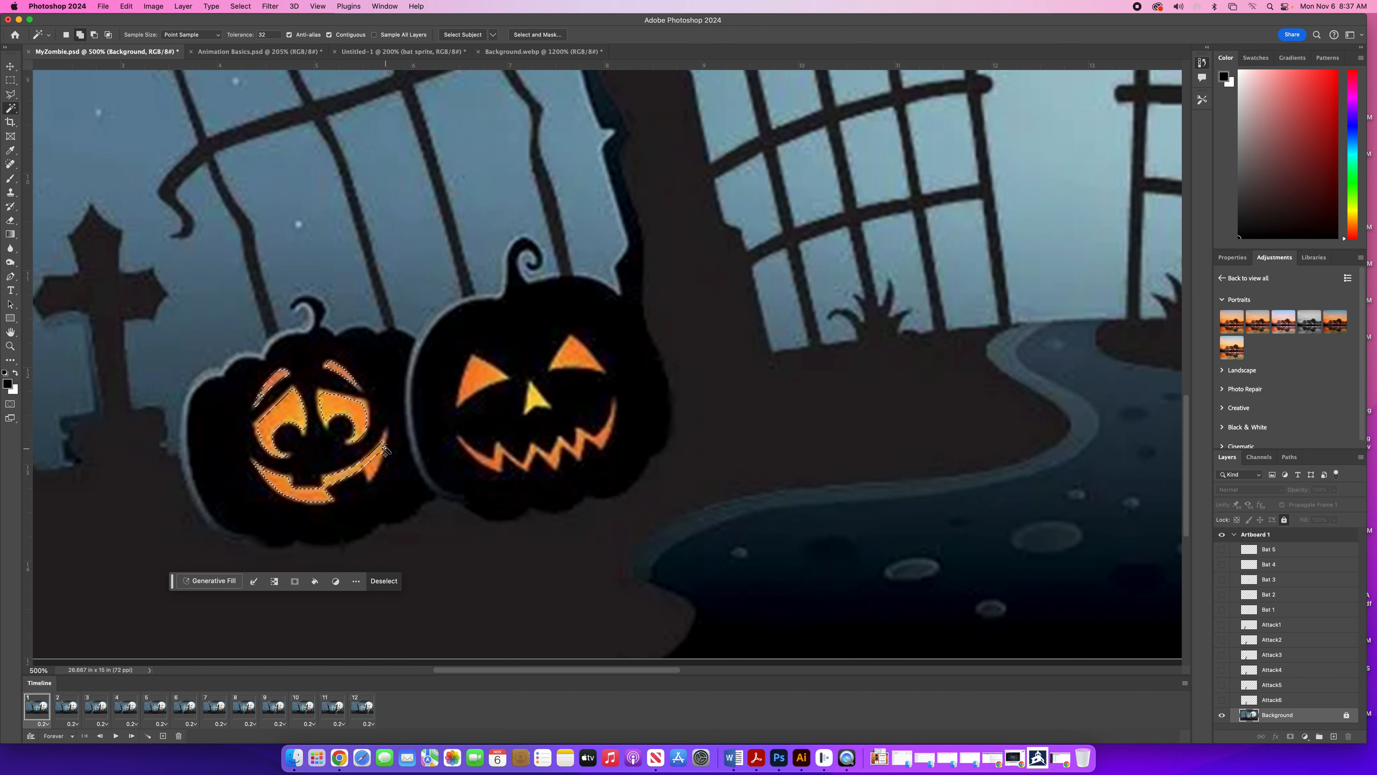
left_click(386, 440, "shift")
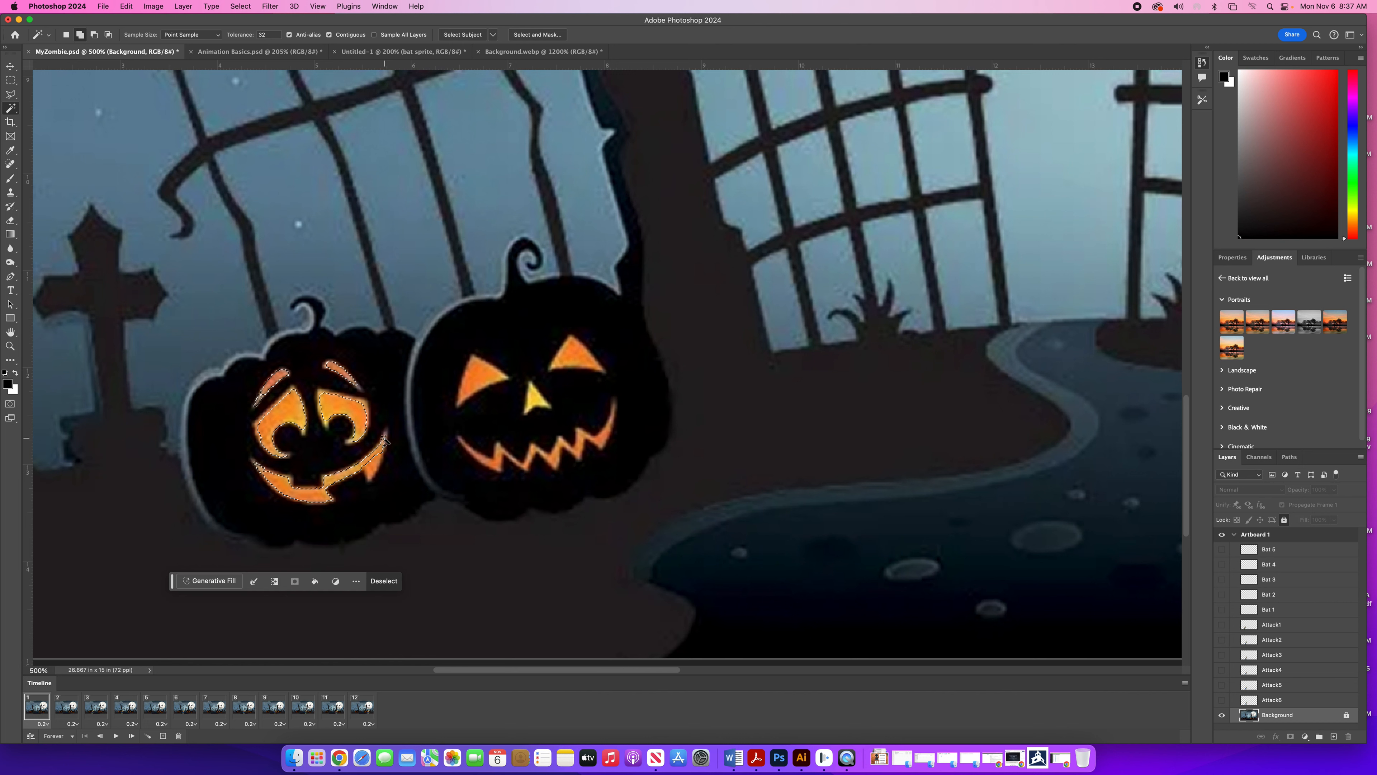
left_click(373, 468, "shift")
left_click(355, 420, "shift")
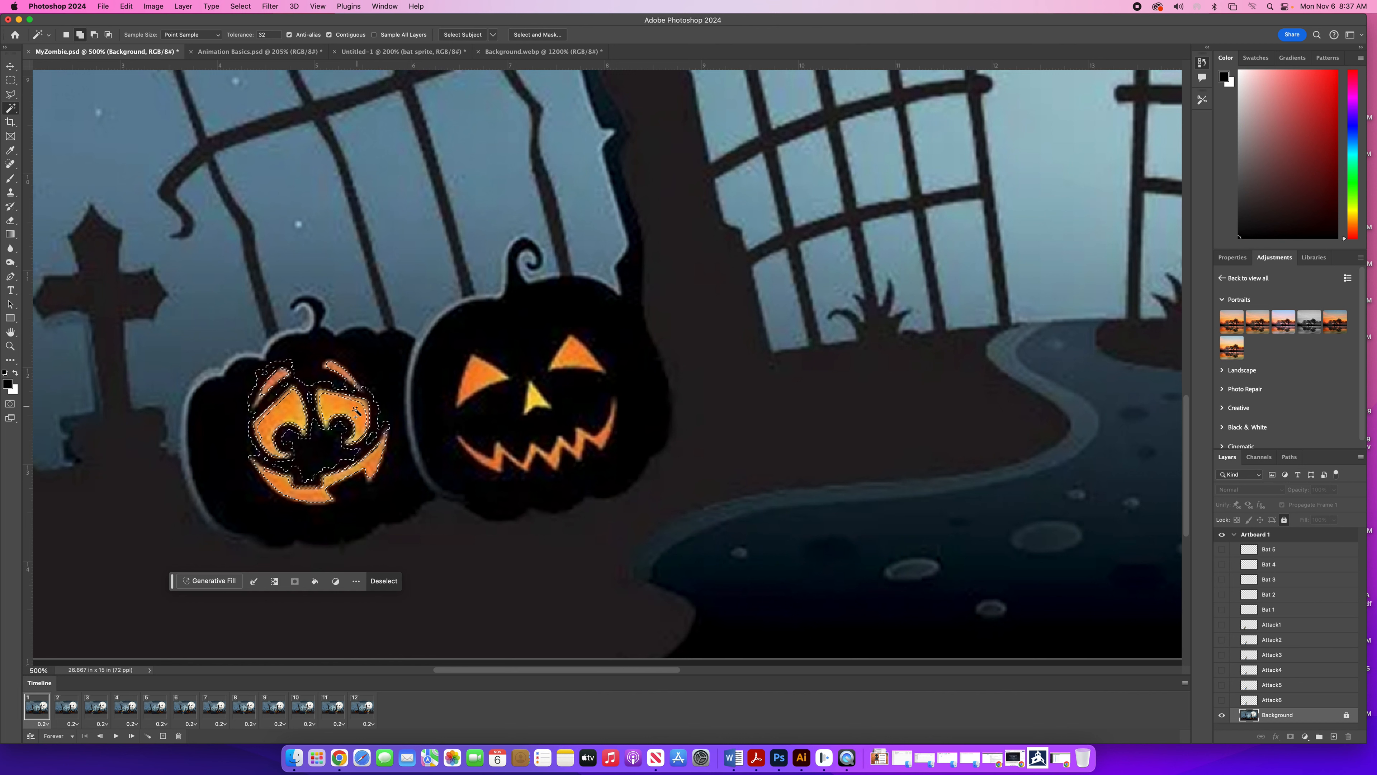
left_click(358, 422, "alt")
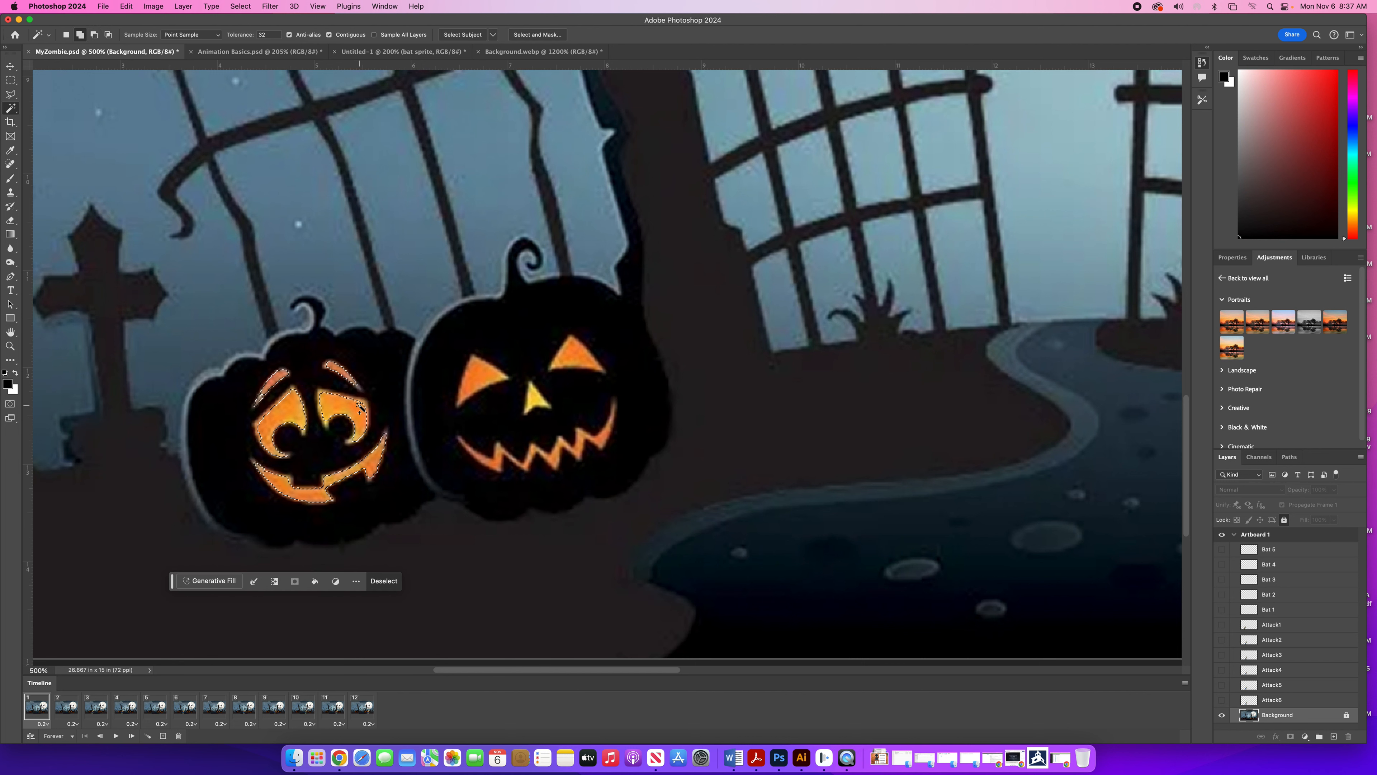
Step: Add the triangular eyes and nose of the second pumpkin from the left to the selection
left_click(473, 370)
left_click(488, 379)
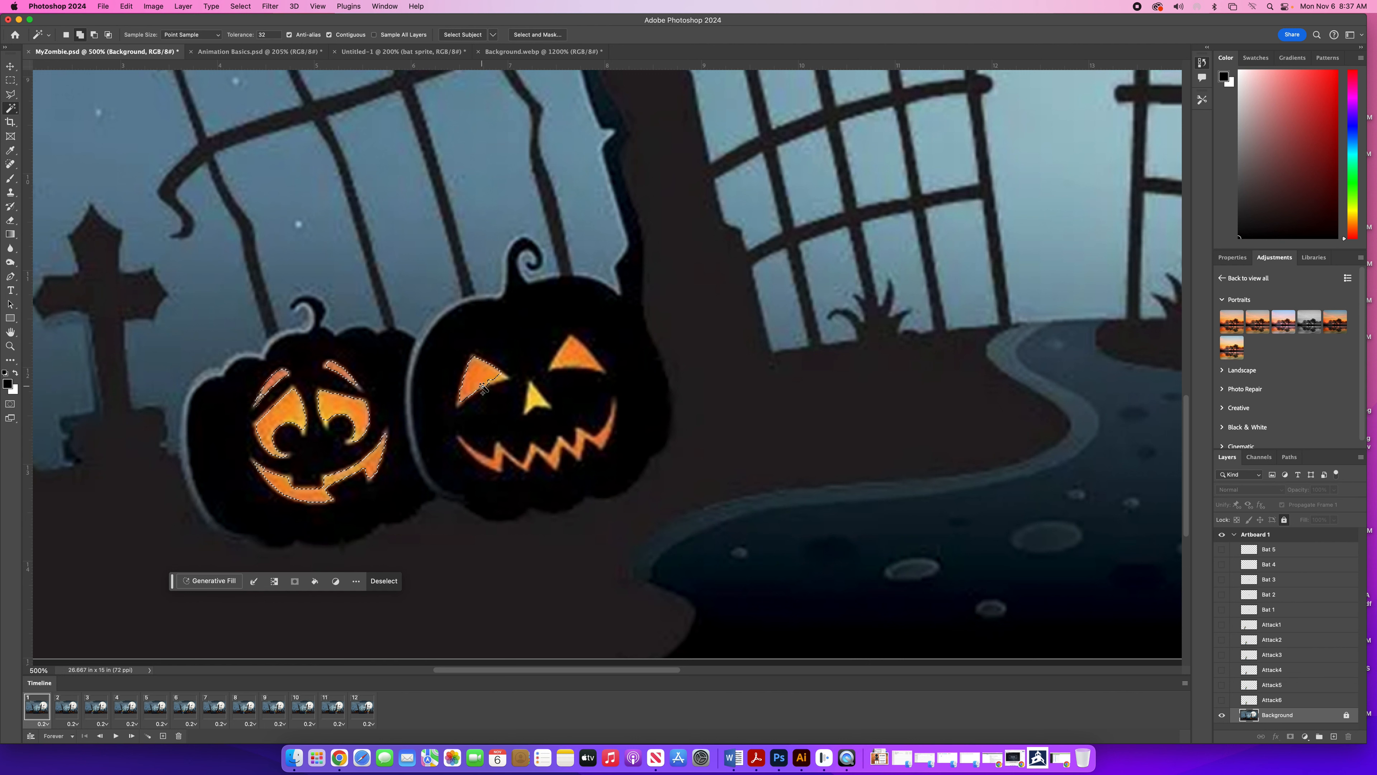
left_click(494, 380)
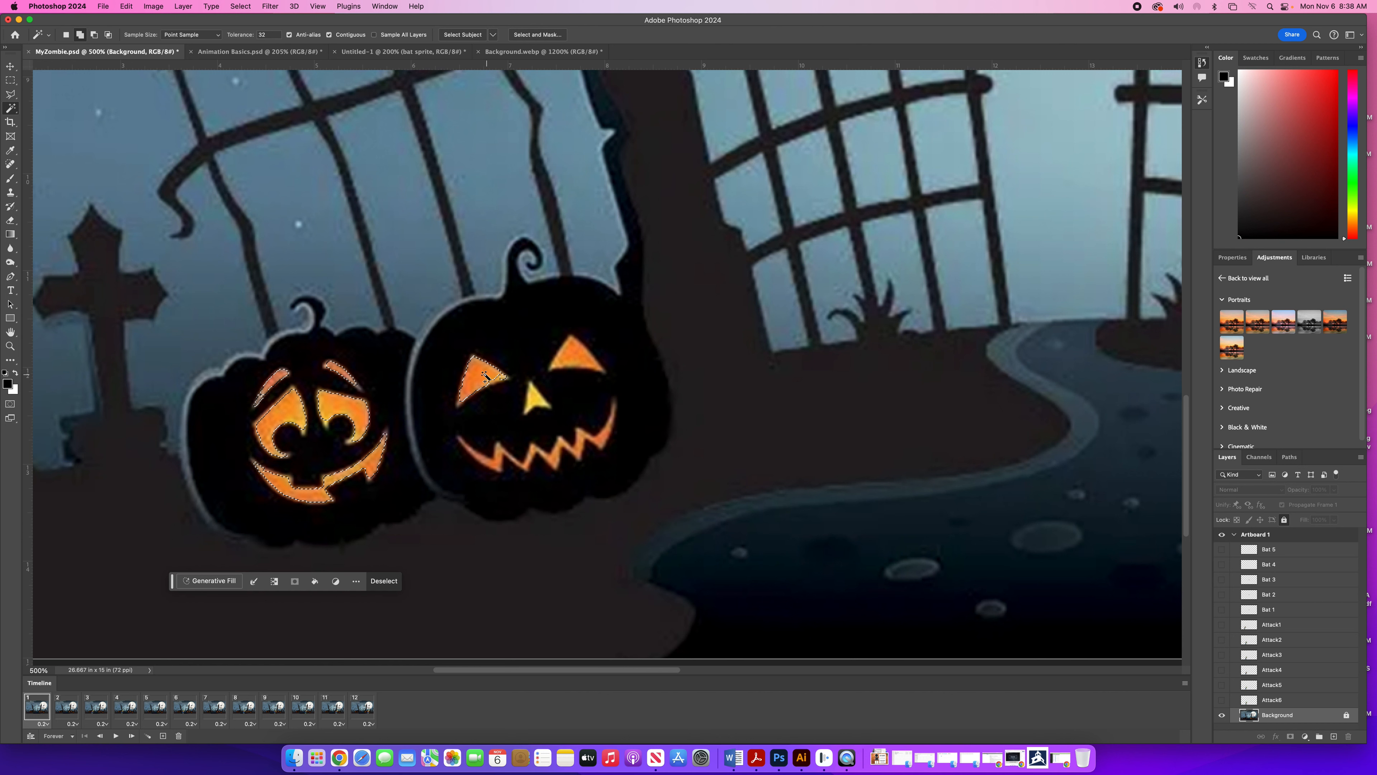
left_click(579, 353)
Step: Add all segments of the second pumpkin's jagged orange mouth to the selection
left_click(613, 415)
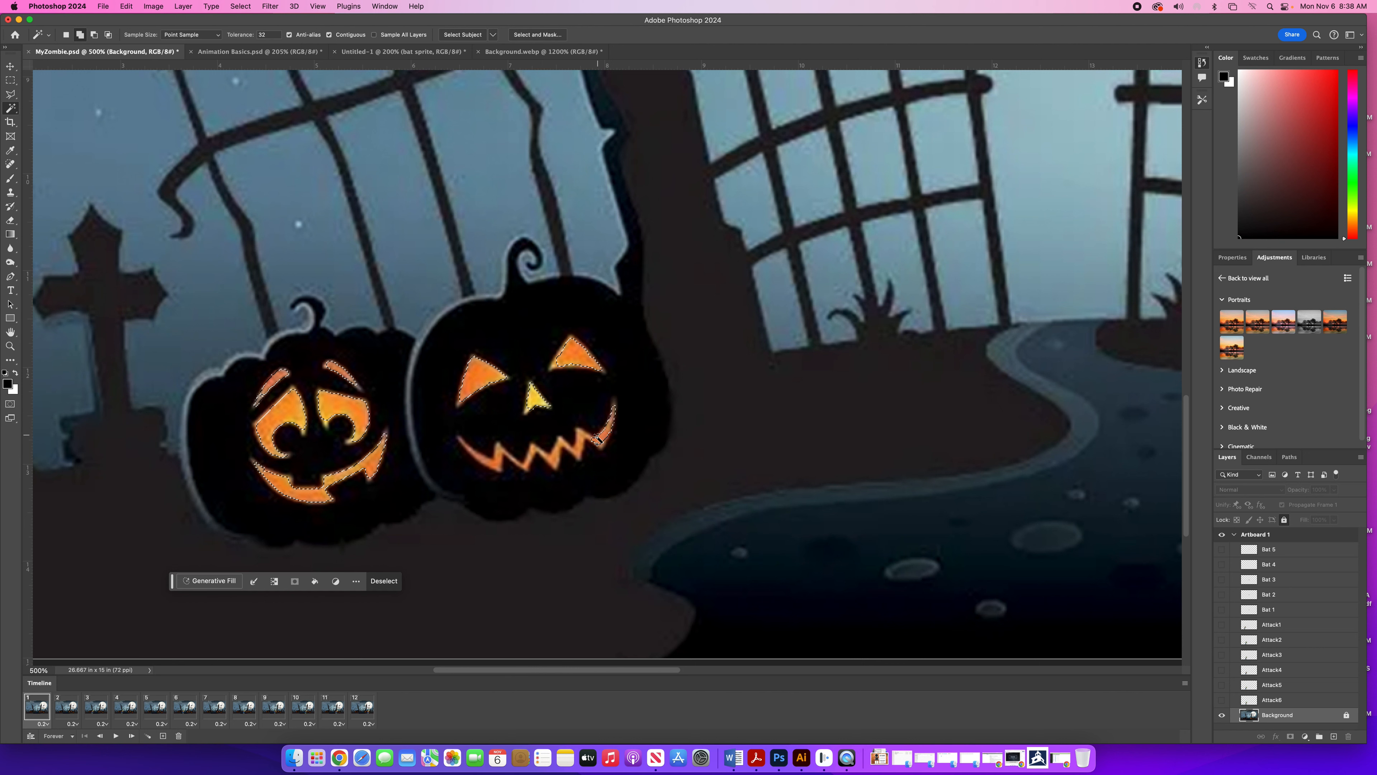
left_click(586, 439)
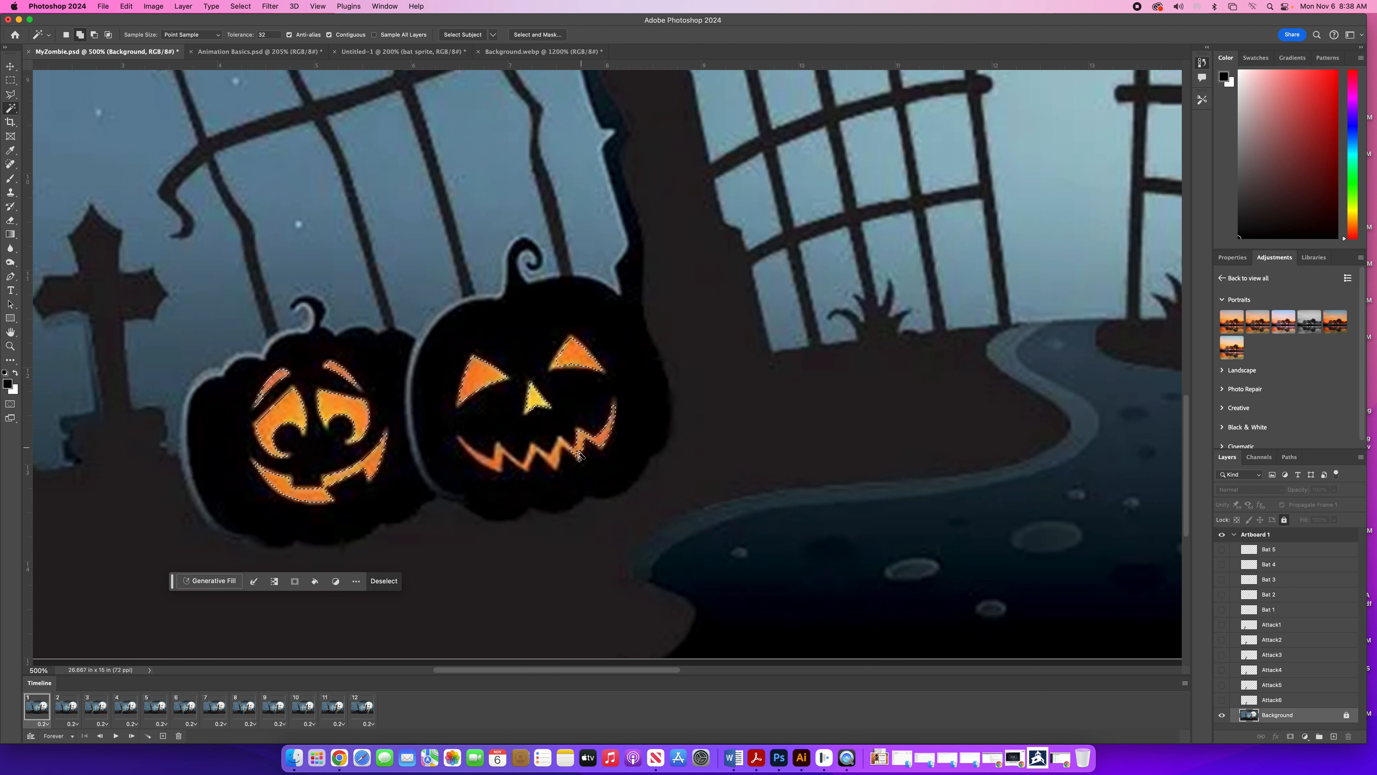
left_click(553, 460)
left_click(529, 467)
key("super+alt+z")
left_click(513, 459)
key("super+alt+z")
left_click(510, 457)
key("super+alt+z")
left_click(467, 453)
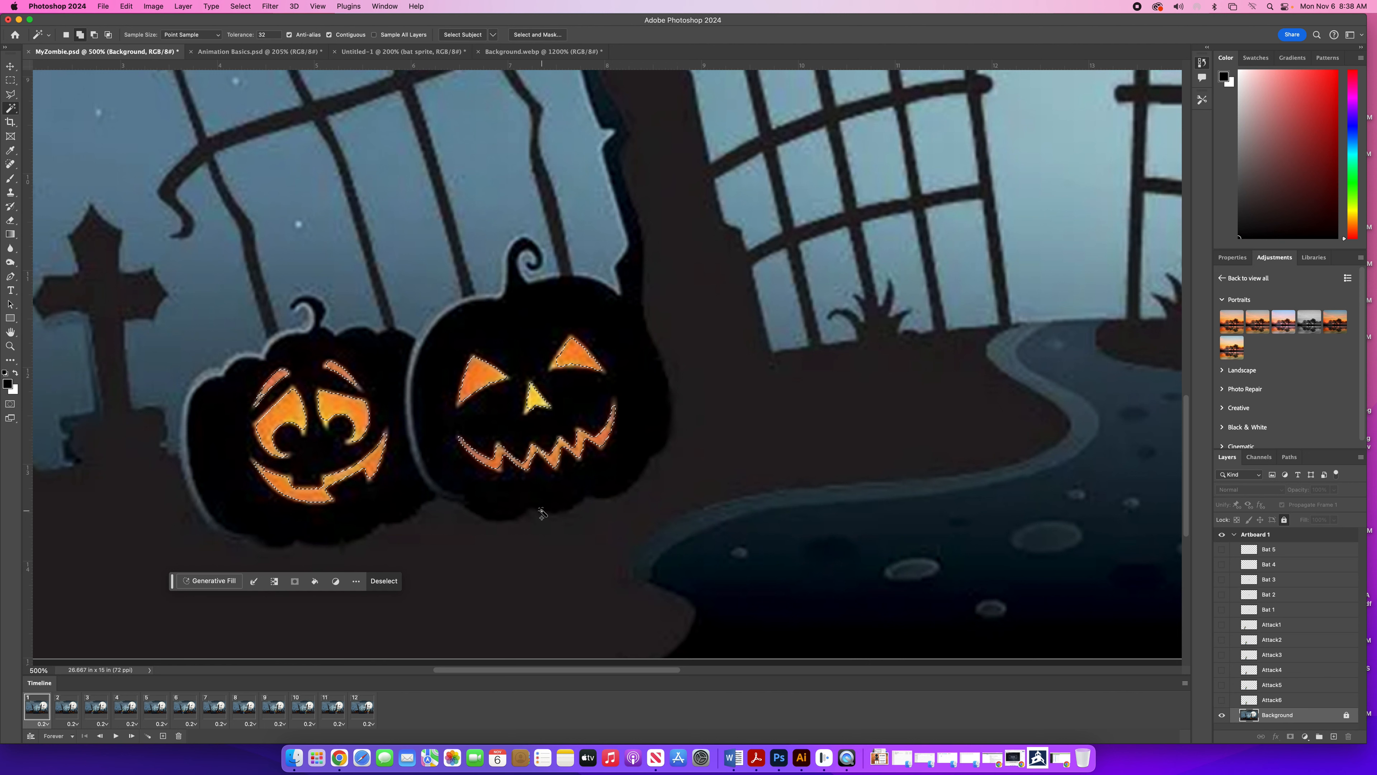
Step: Copy the selected pumpkin faces onto a new layer named Left Pumpkins and clear the selection
key("alt")
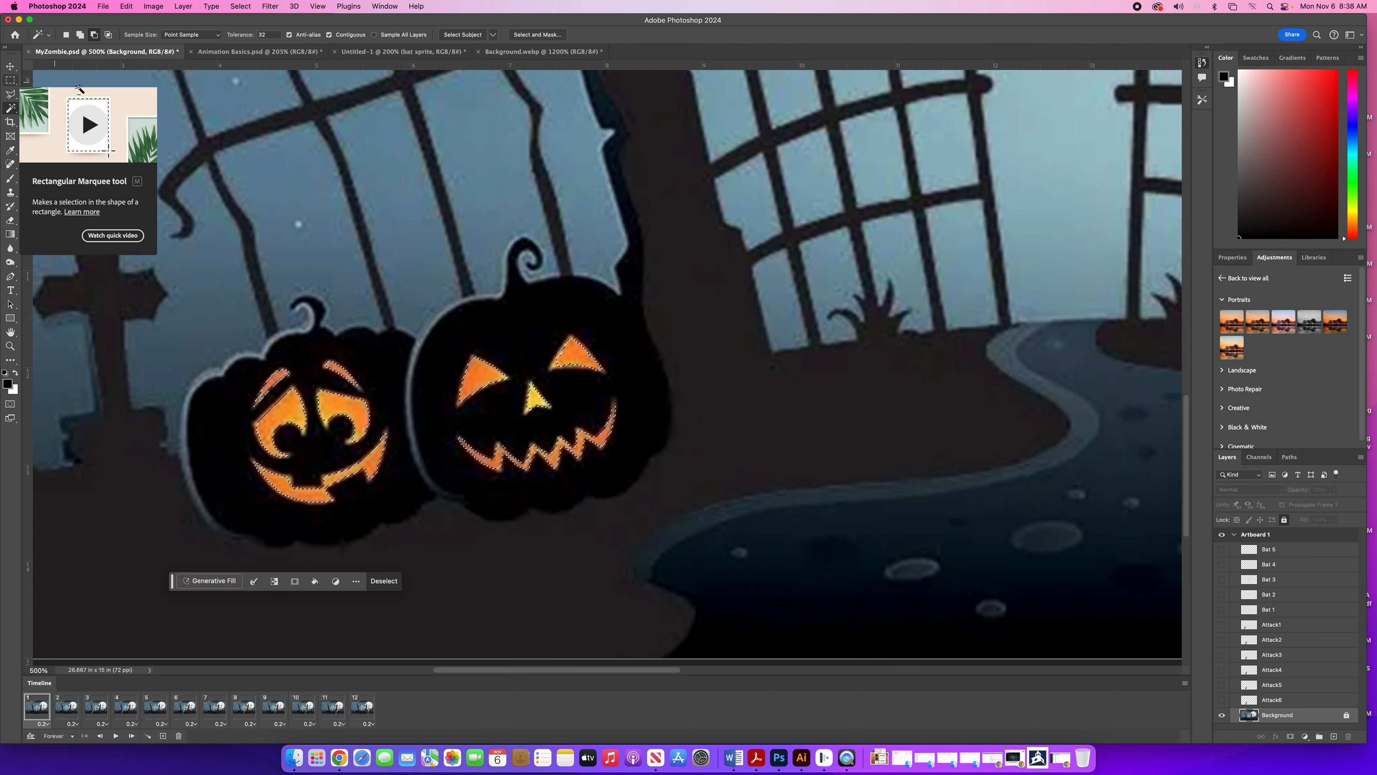
left_click(1334, 736)
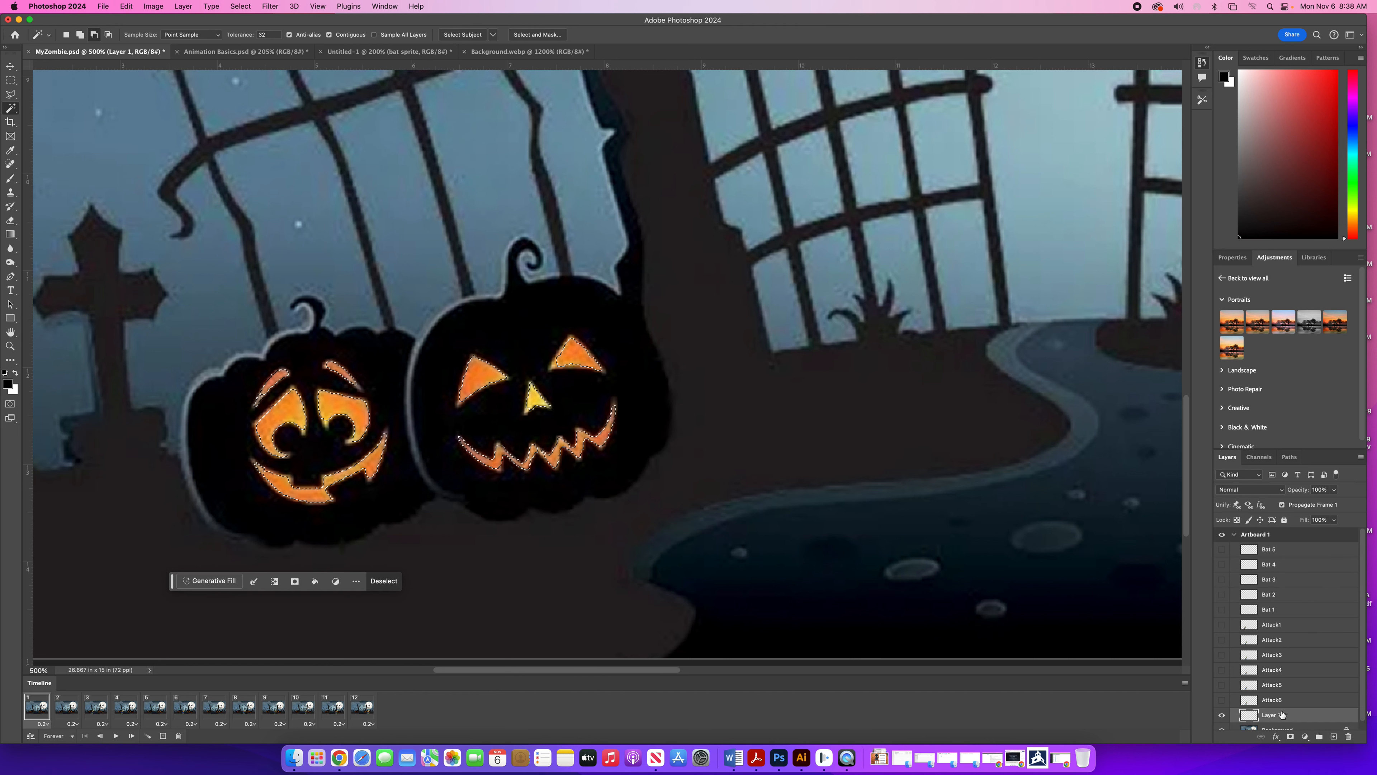
type("Le")
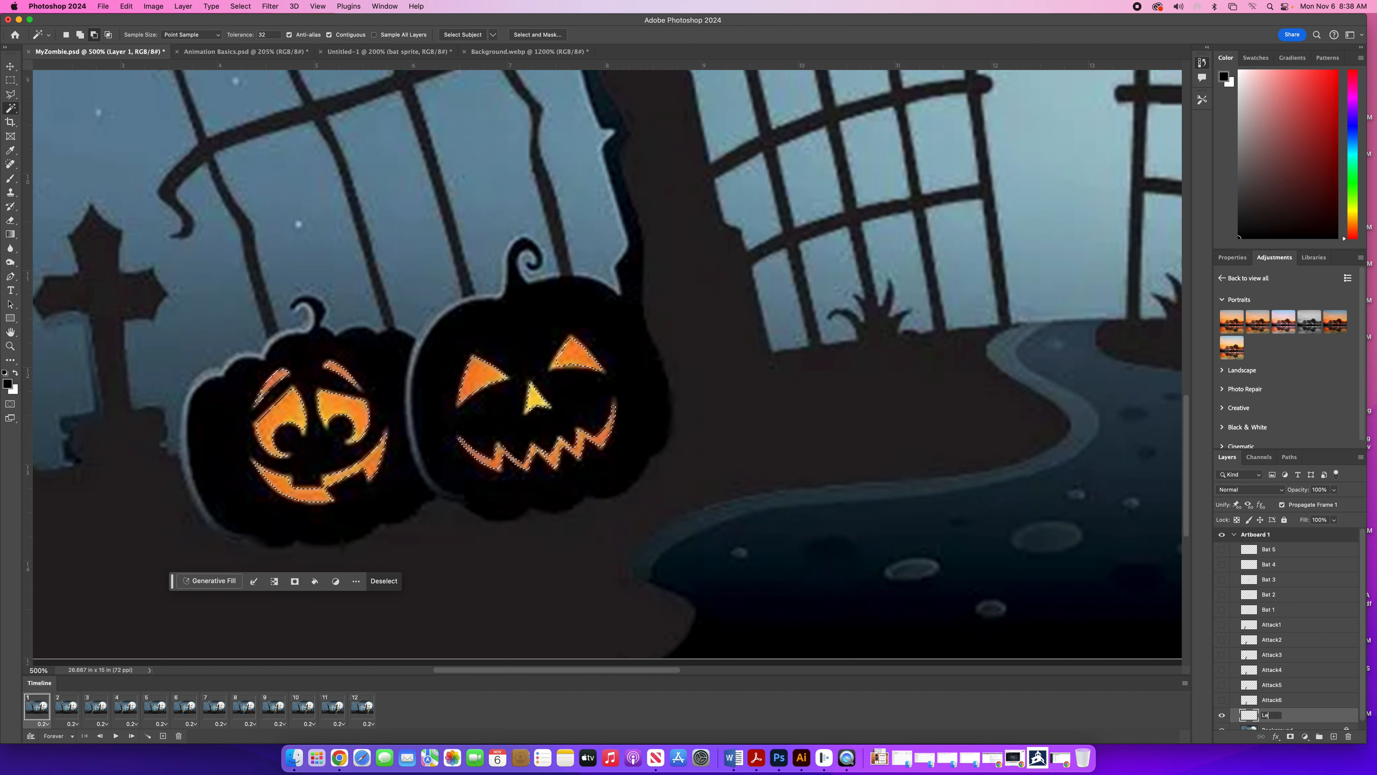
type("ft Pumpkins")
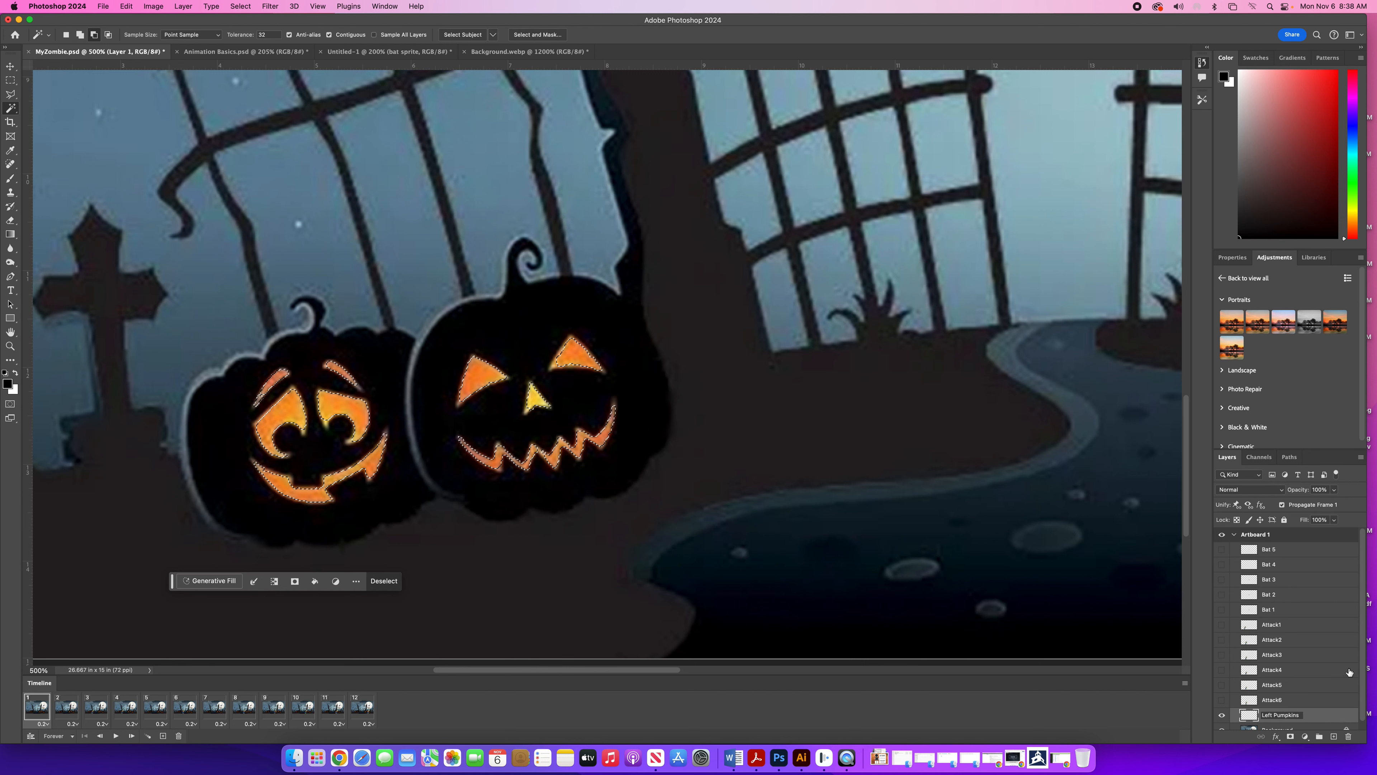
key("Return")
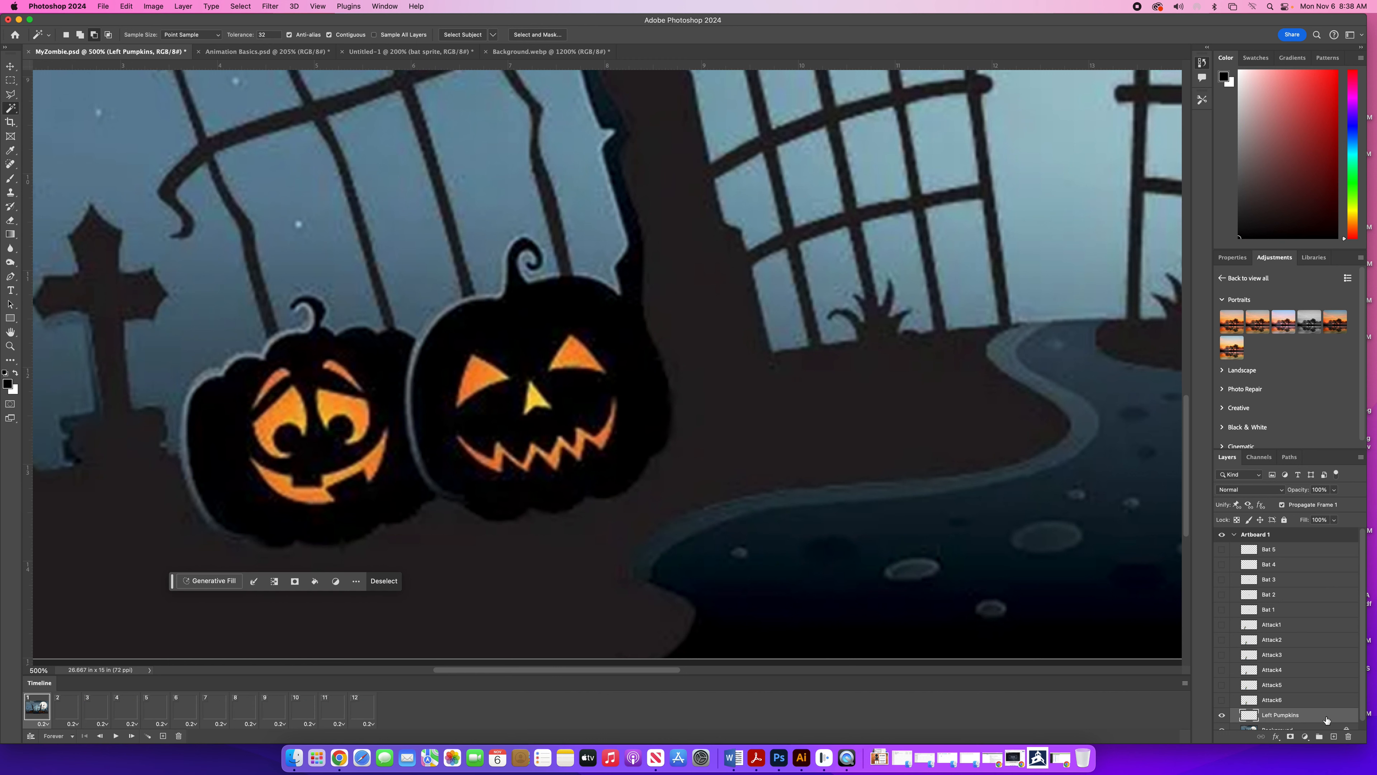
key("super+d")
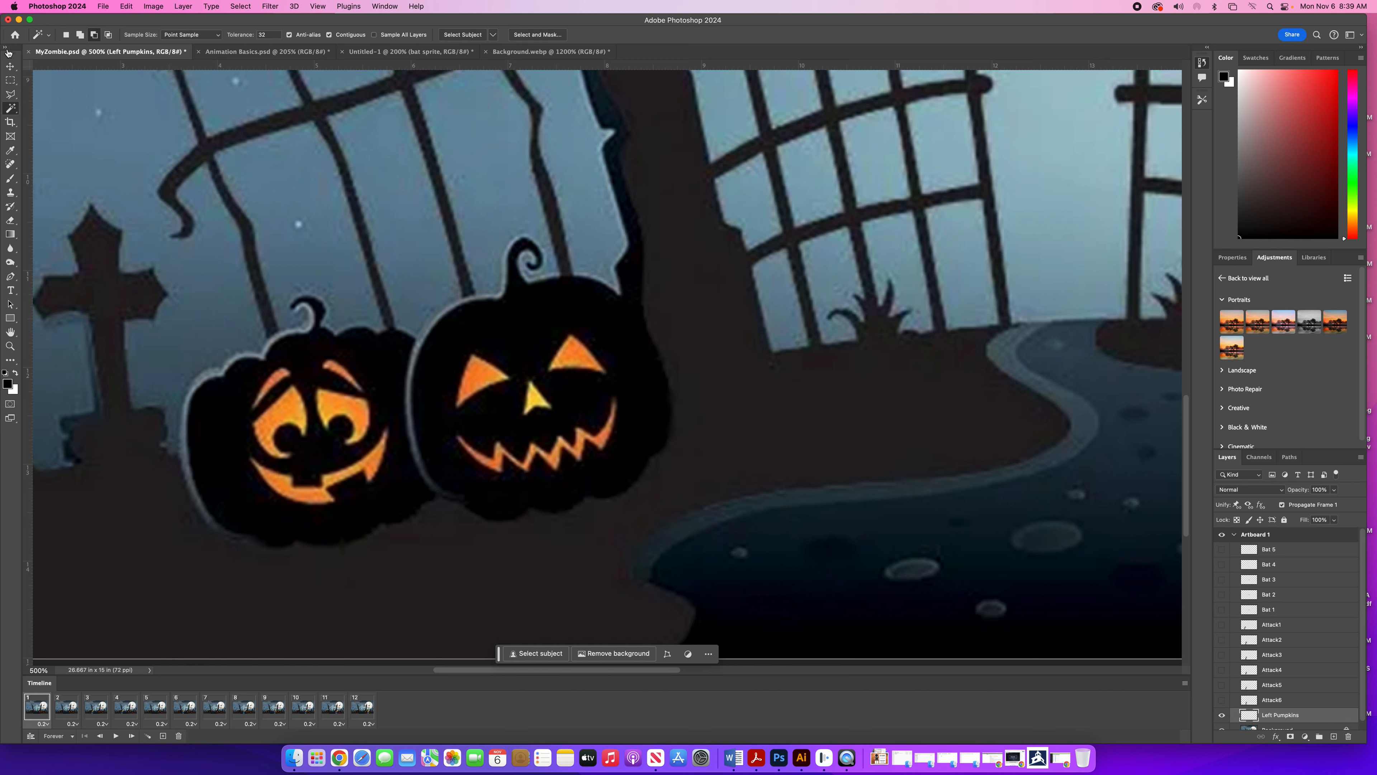
Step: Apply Hue/Saturation to the Left Pumpkins layer with saturation at +100 and a slight lightness adjustment
left_click(10, 66)
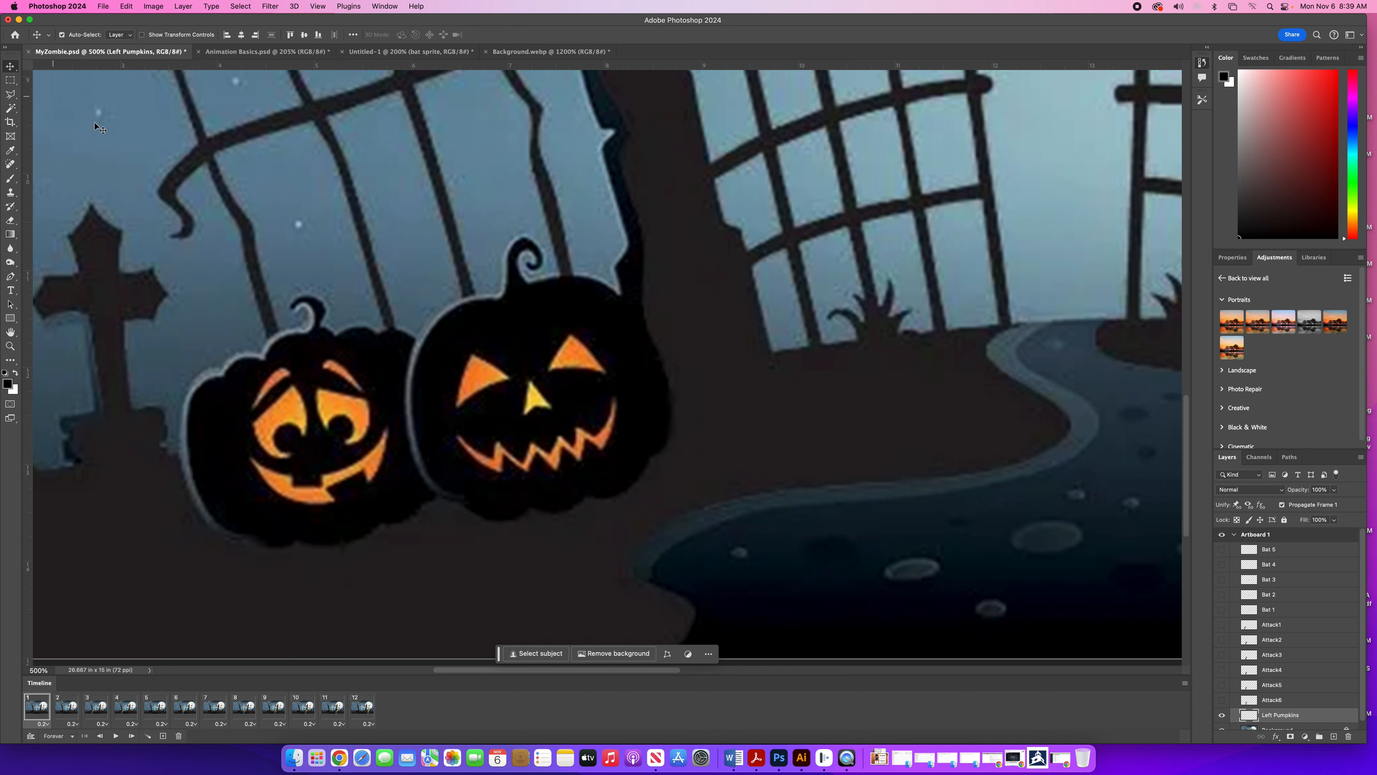
mouse_move(341, 404)
left_mouse_down()
mouse_move(331, 353)
mouse_move(334, 390)
left_mouse_up()
left_click(153, 5)
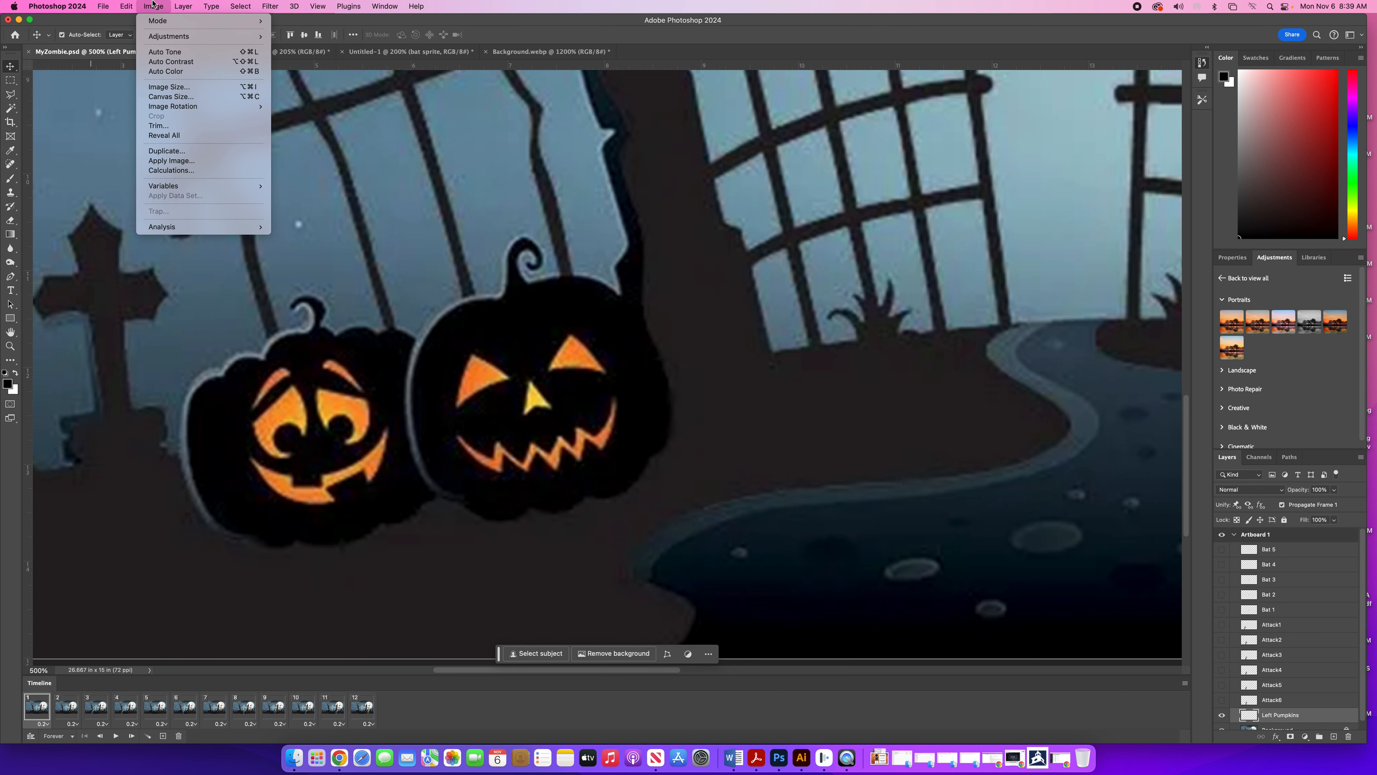
mouse_move(150, 37)
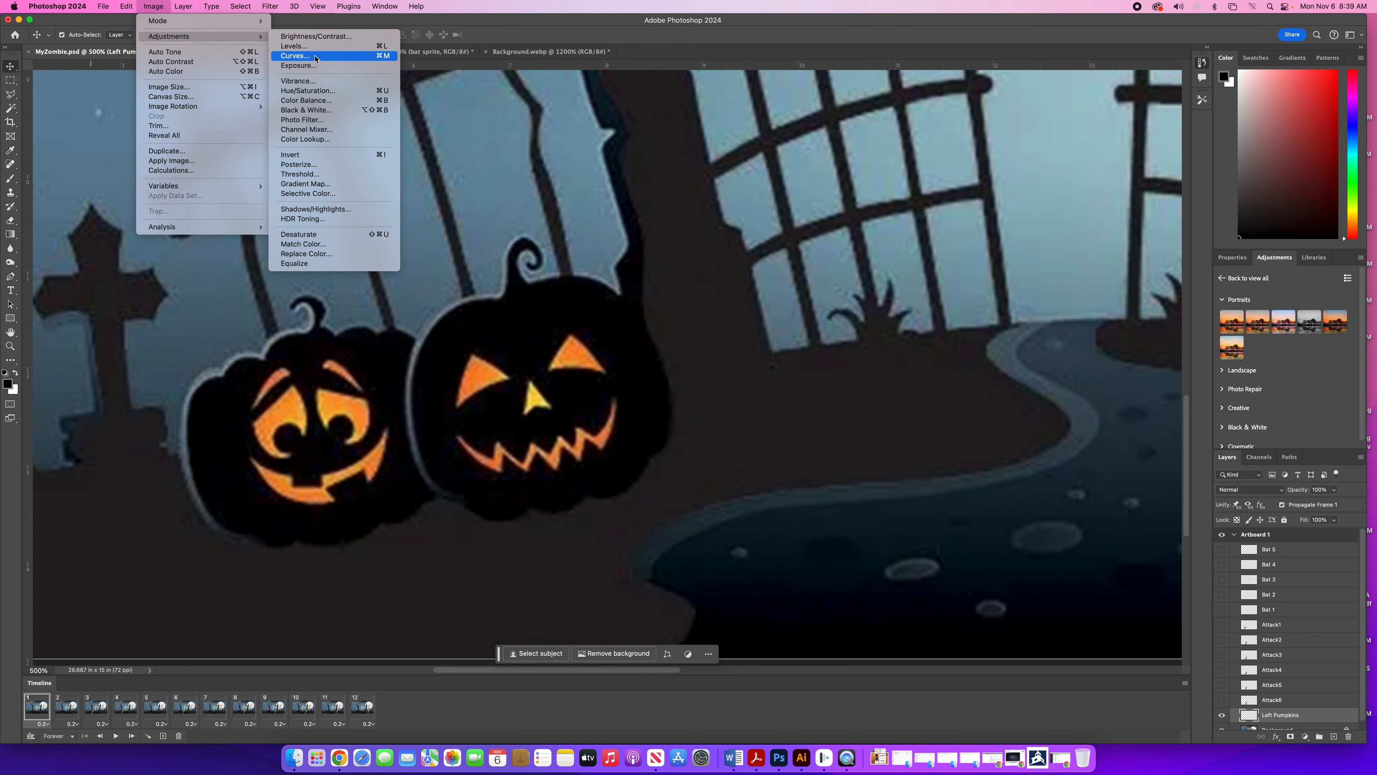
left_click(307, 91)
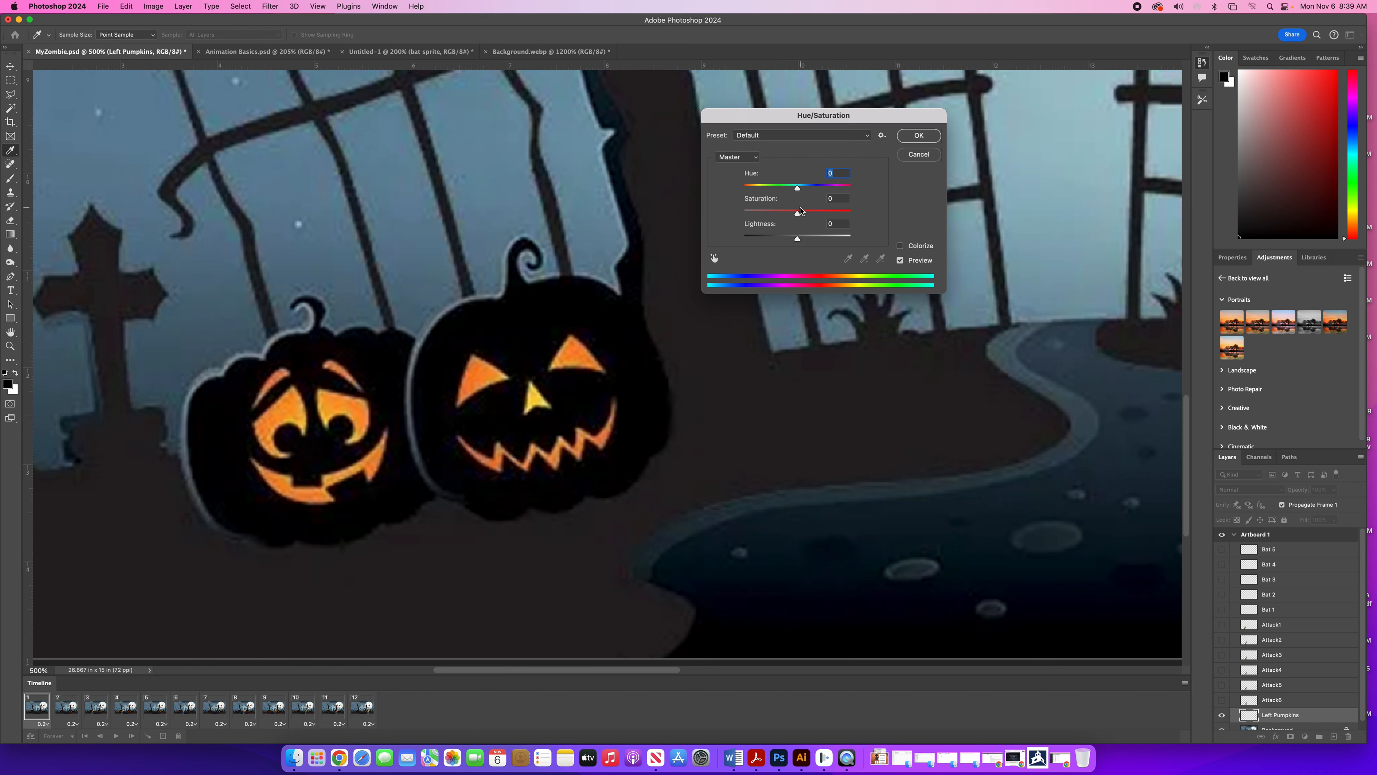
mouse_move(793, 217)
left_mouse_down()
mouse_move(855, 220)
mouse_move(782, 240)
mouse_move(795, 240)
left_mouse_up()
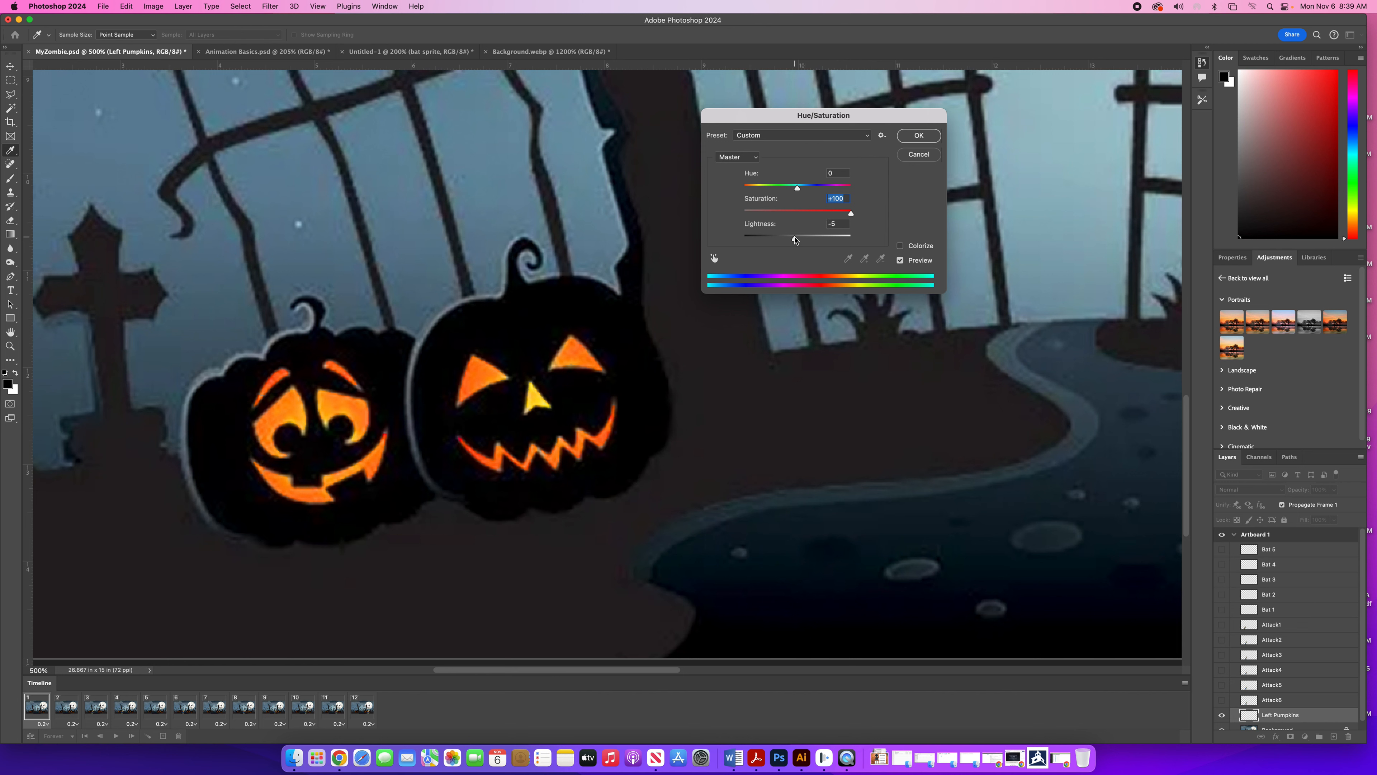
left_click_drag(799, 239, 799, 239)
left_click(918, 135)
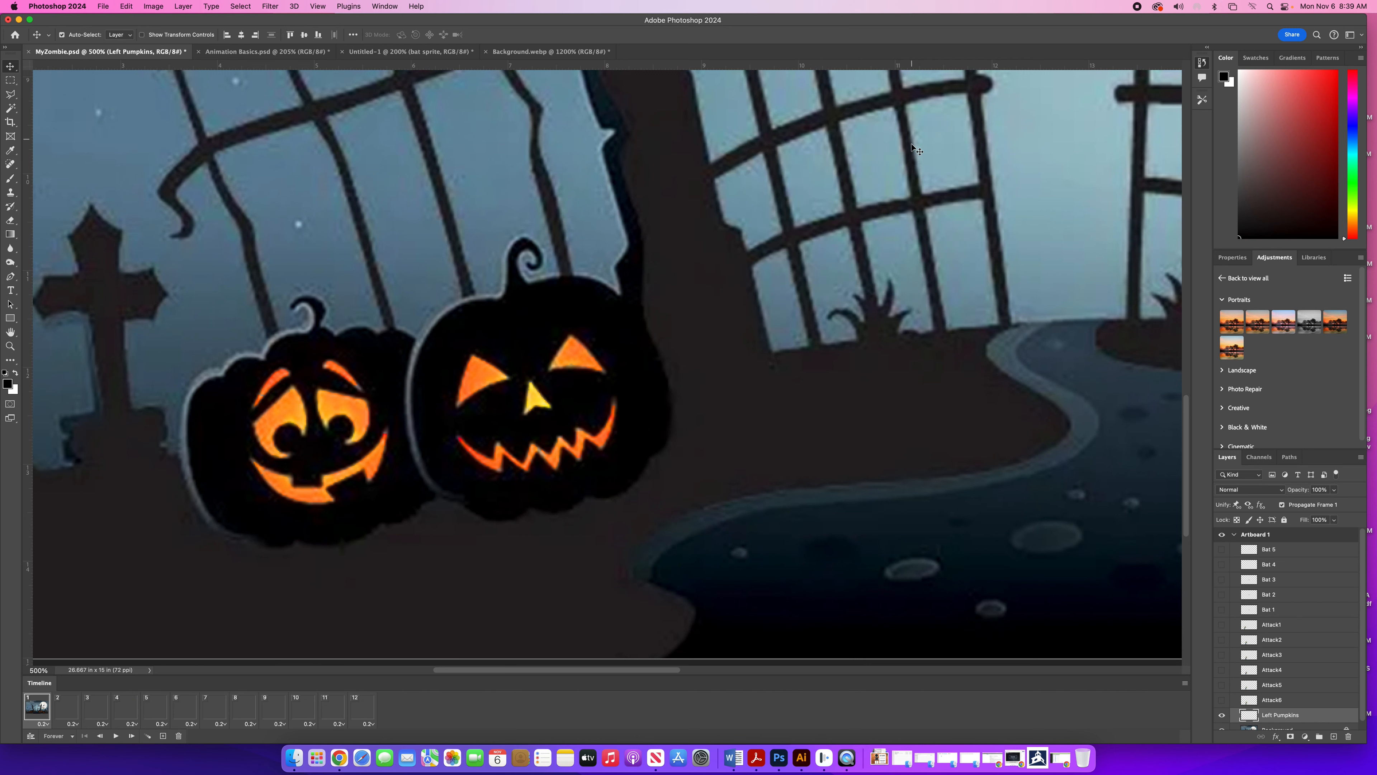
Step: Select both eyes of the first pumpkin in the right-hand group on the Background layer with the Magic Wand
left_click_drag(483, 670, 690, 672)
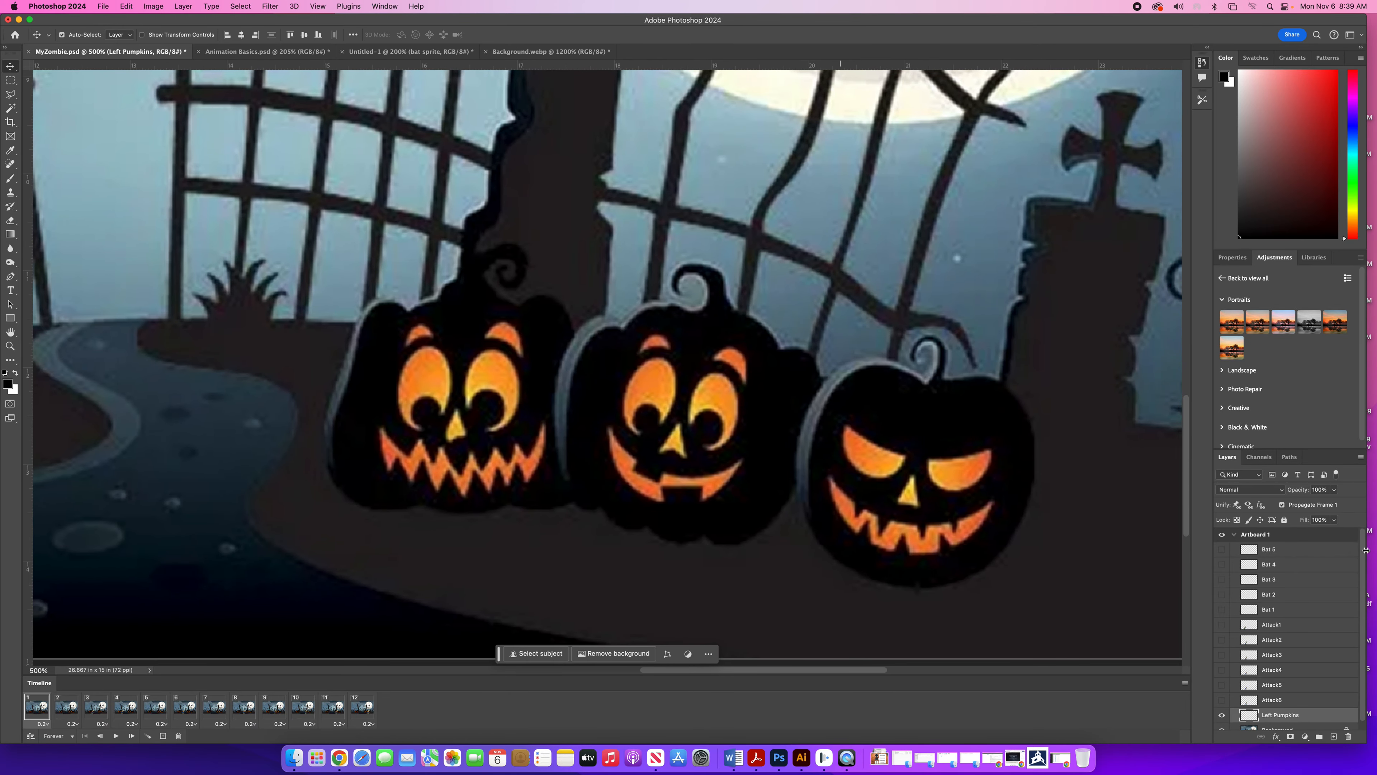
left_click_drag(1363, 555, 1363, 575)
left_click(1312, 719)
left_click(10, 108)
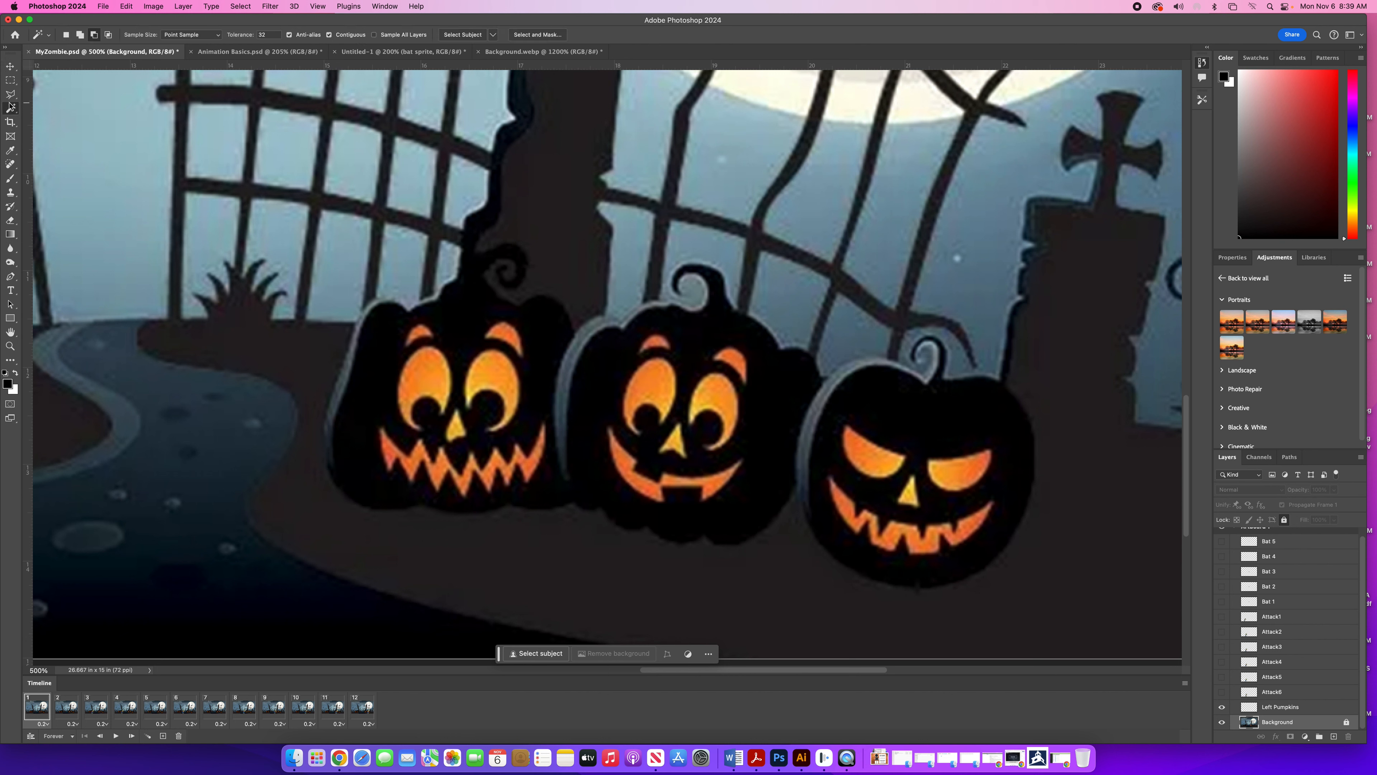
left_click(425, 376)
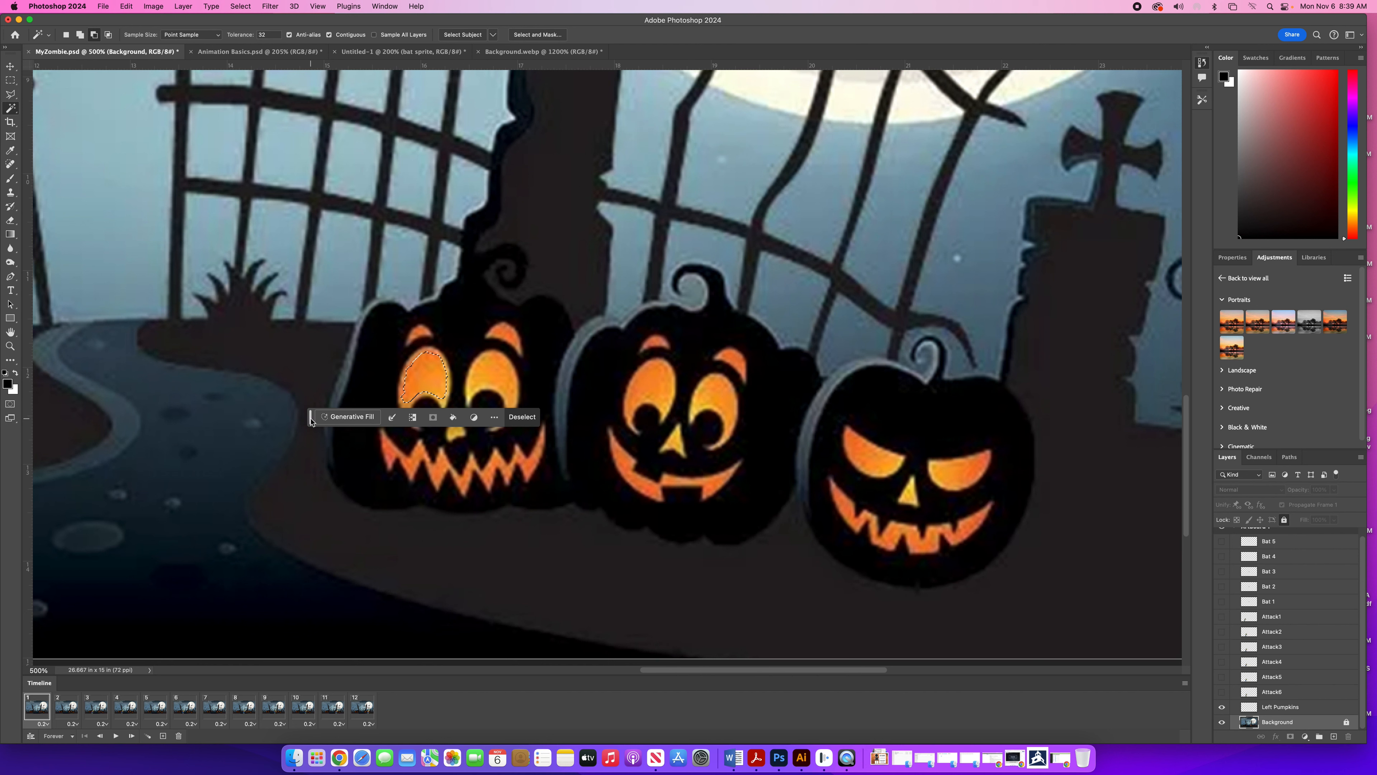
left_click(413, 366, "shift")
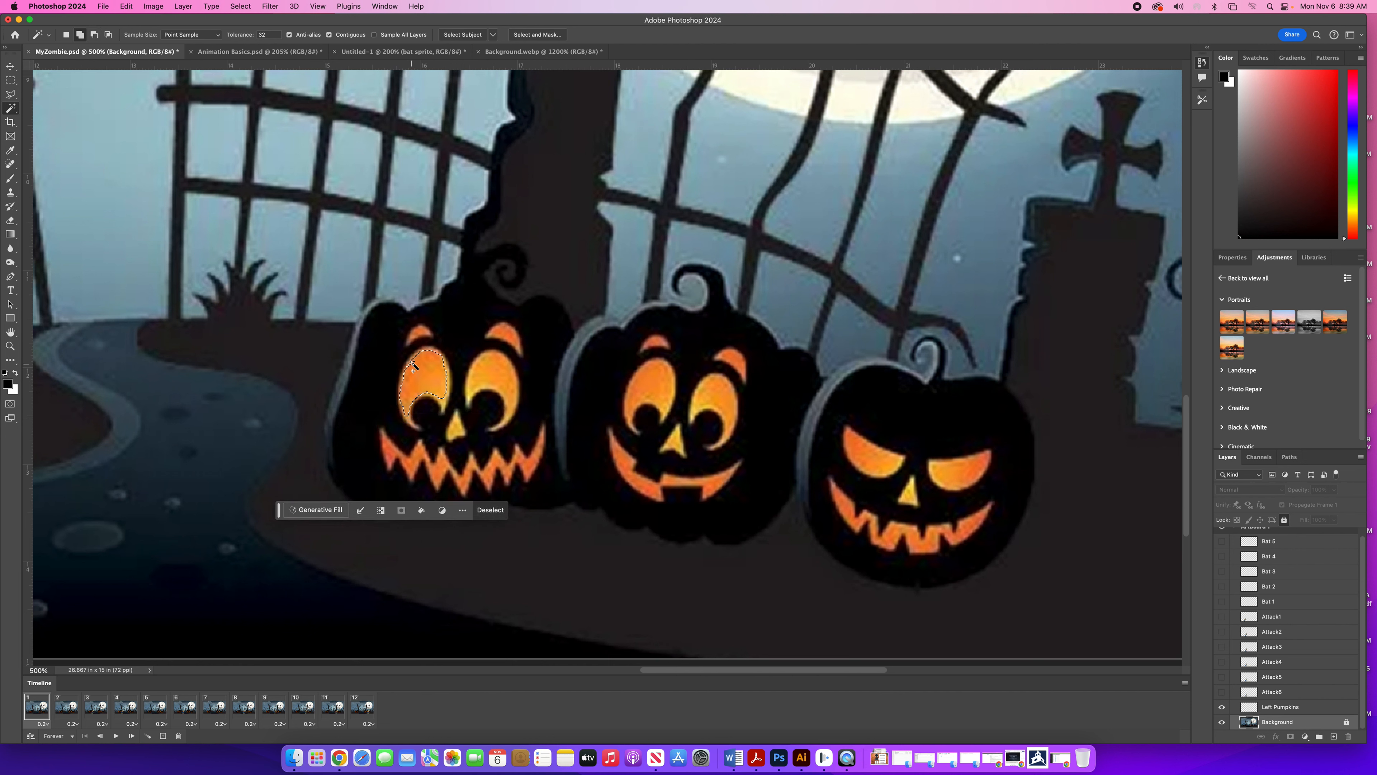
left_click(445, 400, "shift")
left_click(411, 419)
left_click(488, 361)
left_click(482, 360, "shift")
left_click(478, 371, "shift")
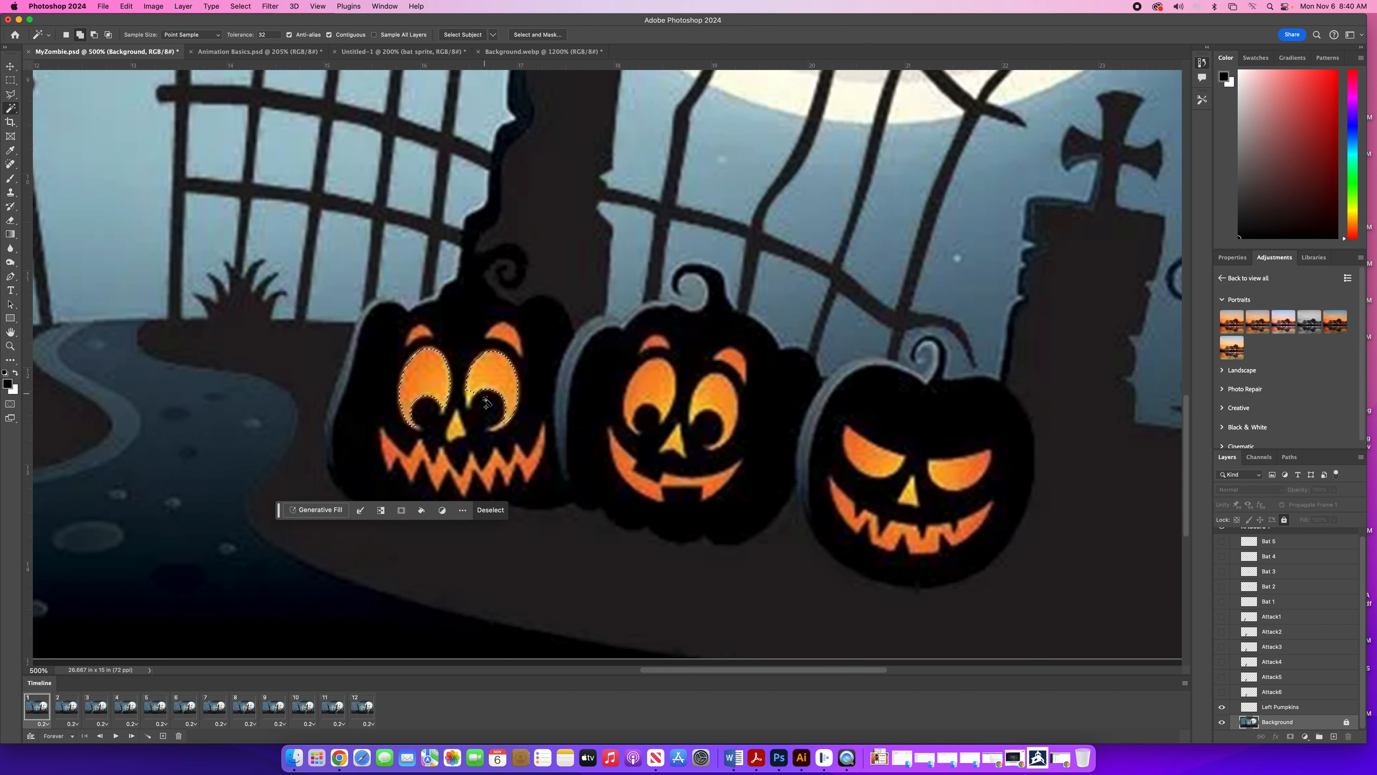
Step: Add the remaining eye areas, nose, eyebrows and jagged mouth of the first right-hand pumpkin to the selection
left_click(496, 427, "shift")
left_click(460, 436, "shift")
left_click(454, 433, "shift")
left_click(420, 336, "shift")
left_click(391, 448, "shift")
left_click(415, 476, "shift")
left_click(433, 470, "shift")
left_click(458, 479, "shift")
left_click(456, 476, "shift")
left_click(490, 471, "shift")
left_click(525, 468, "shift")
Step: Add the middle right-hand pumpkin's eyes, eyebrows, nose and mouth to the selection
left_click(662, 381, "shift")
left_click(709, 395, "shift")
left_click(717, 445, "shift")
left_click(674, 445, "shift")
left_click(640, 479, "shift")
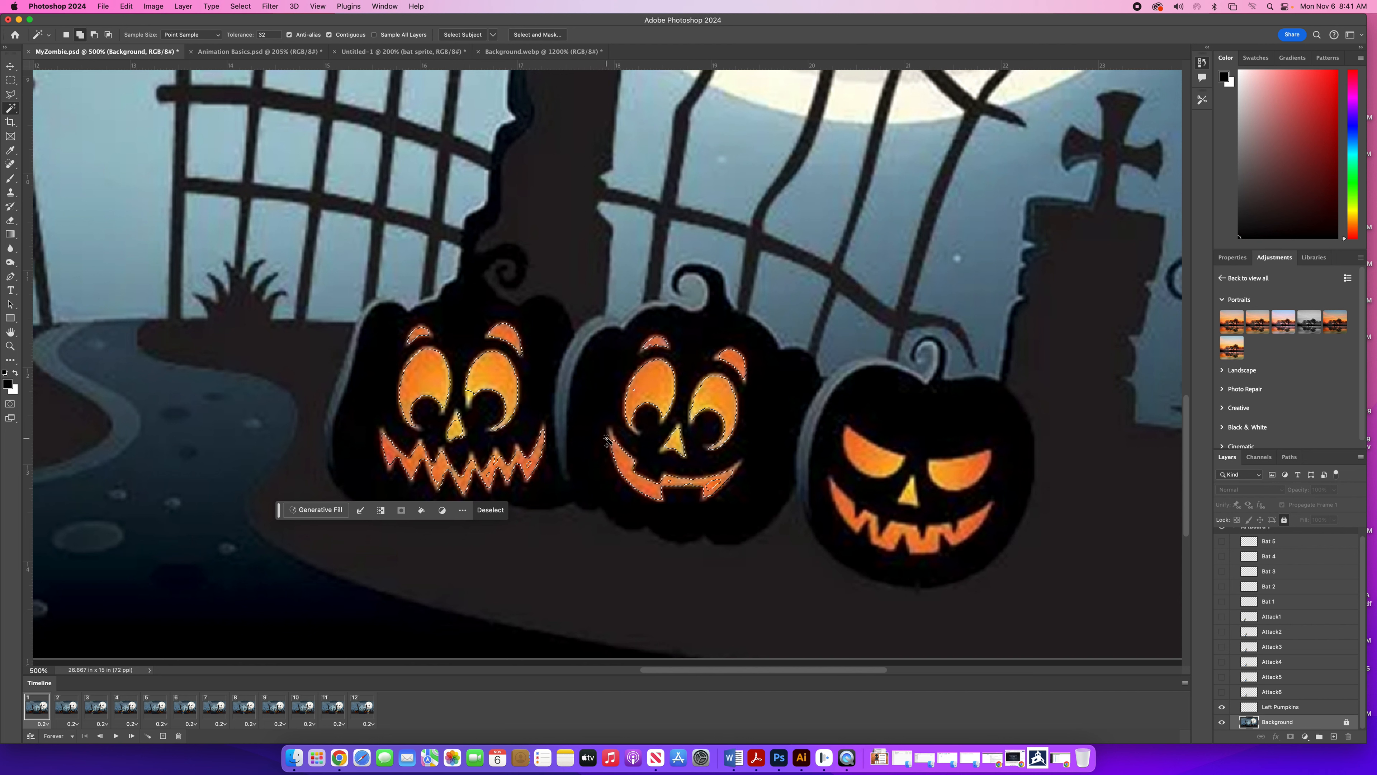
left_click(684, 482, "shift")
Step: Add the third right-hand pumpkin's slanted eyes, nose and toothed mouth to the selection
left_click(852, 440)
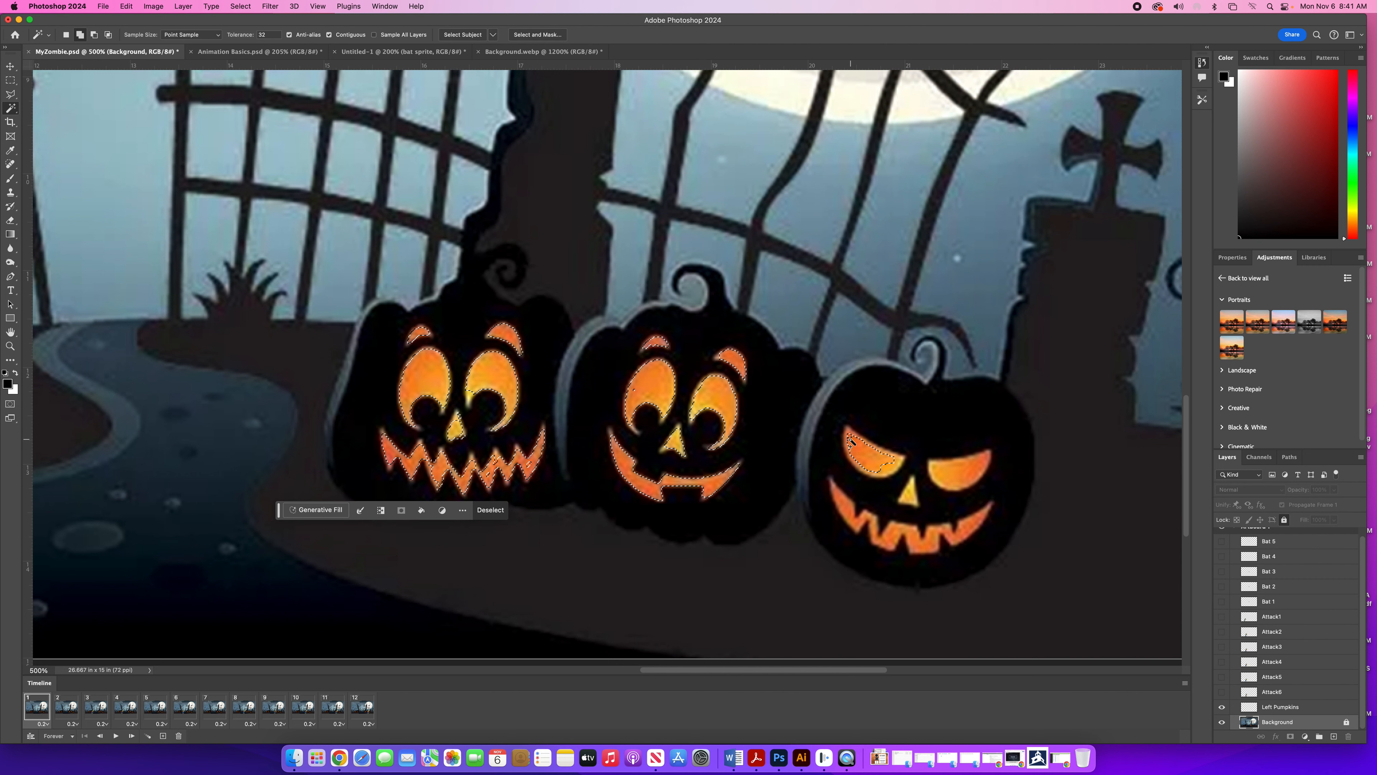
left_click(886, 467)
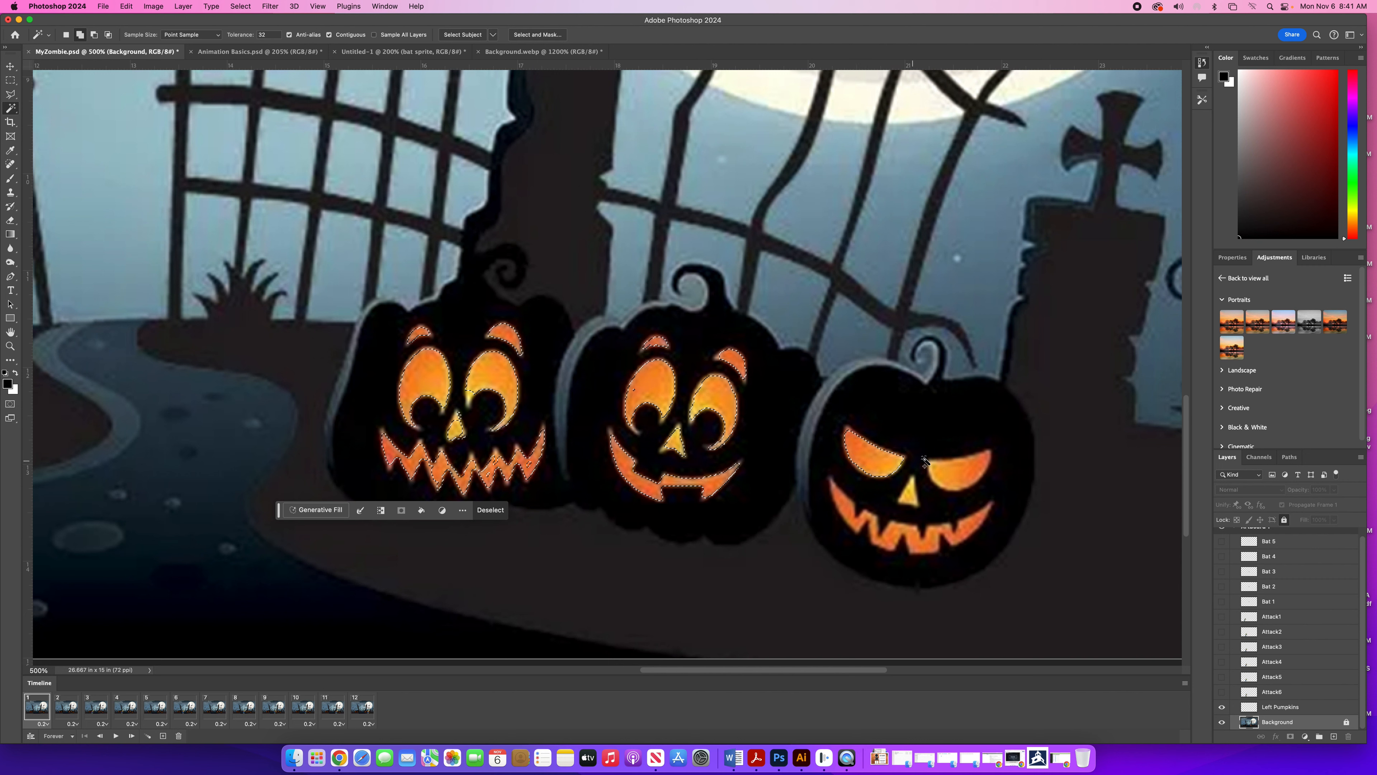
left_click(963, 469)
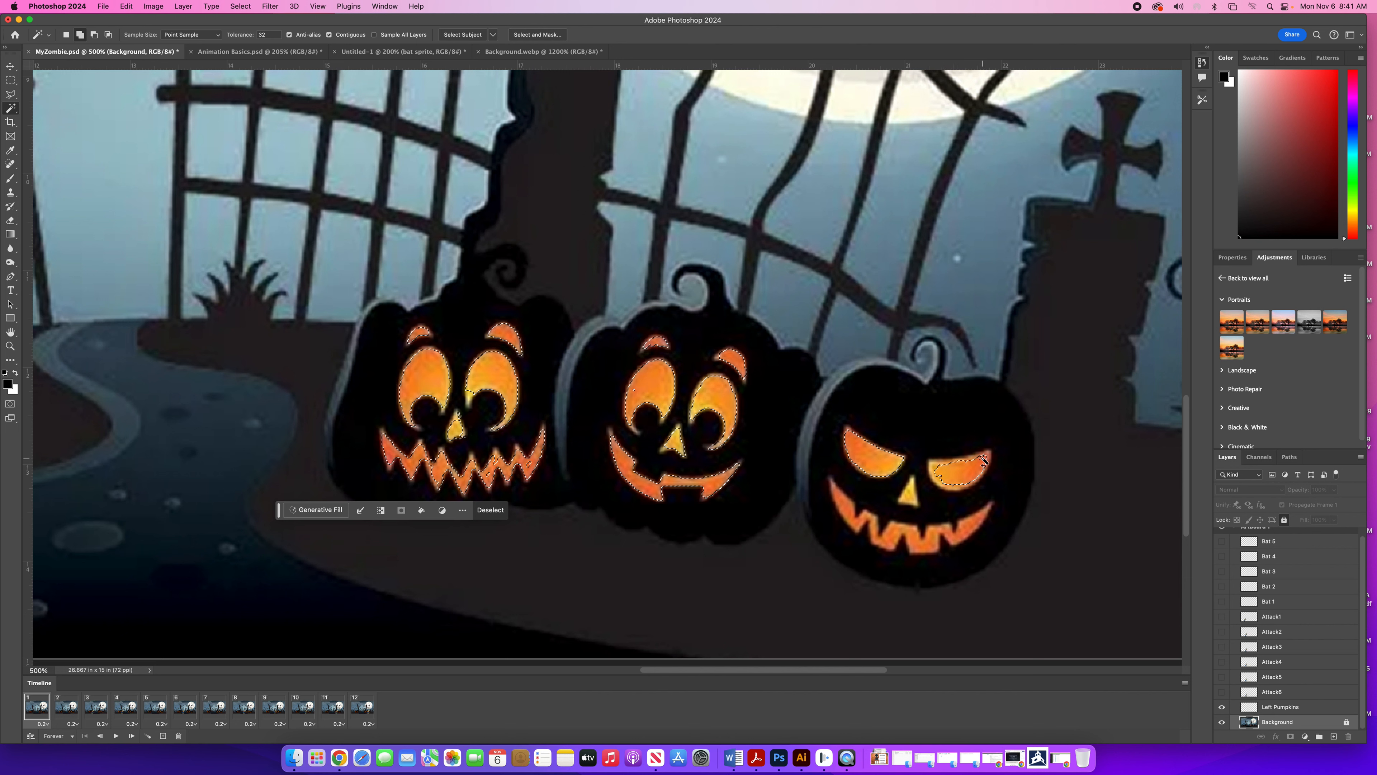
left_click(937, 469, "shift")
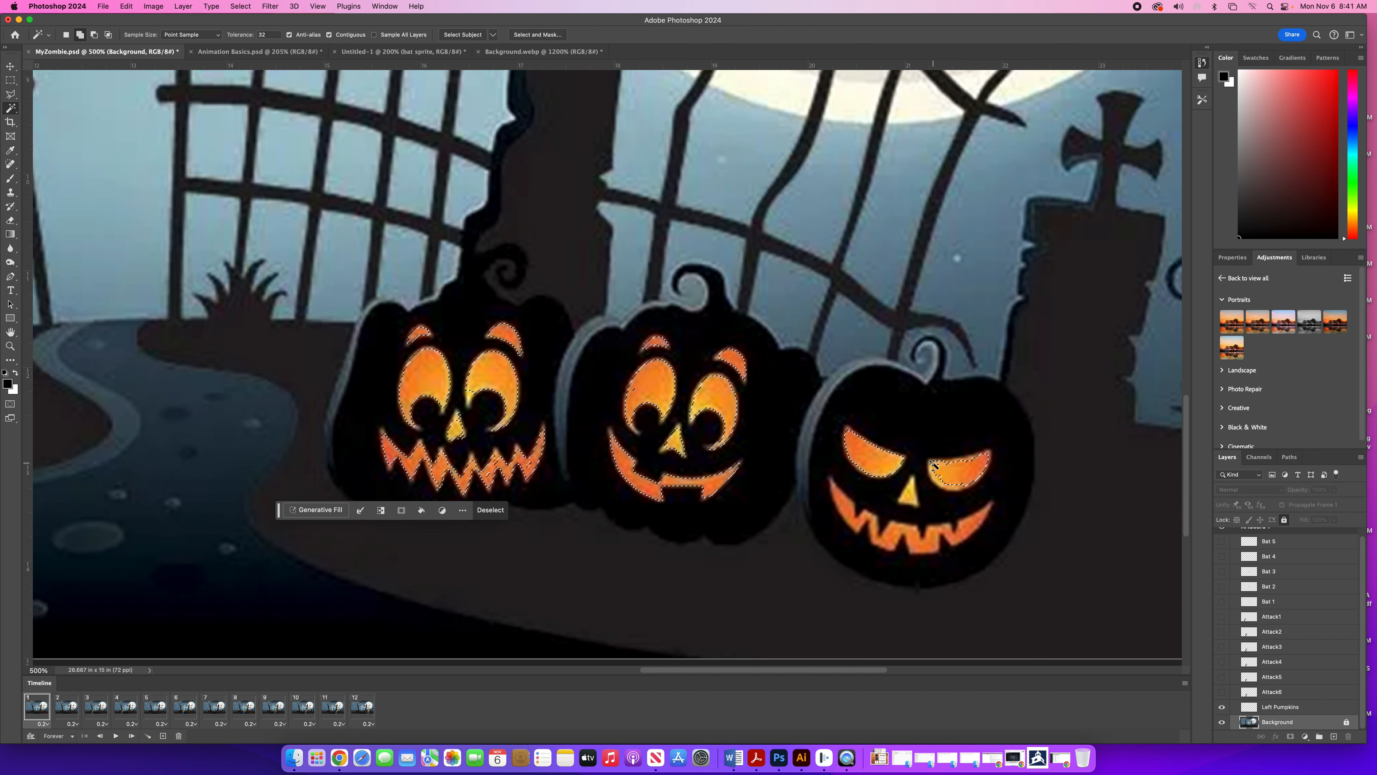
left_click(938, 468, "shift")
key("super+z")
left_click(960, 484, "shift")
left_click(911, 498, "shift")
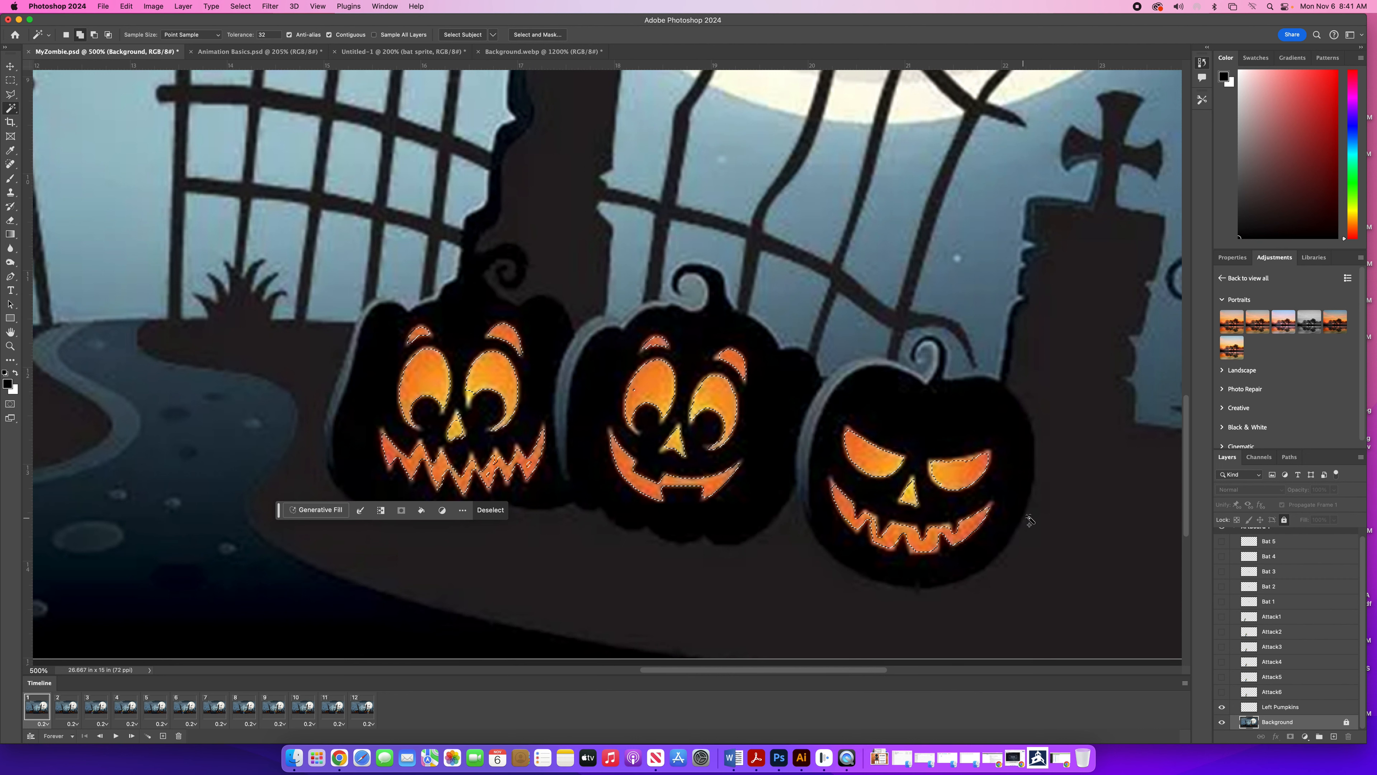
Step: Copy the selected faces and create a new layer named Right Pumpkins directly above the Background layer
key("alt")
key("super+c")
left_click(1334, 736)
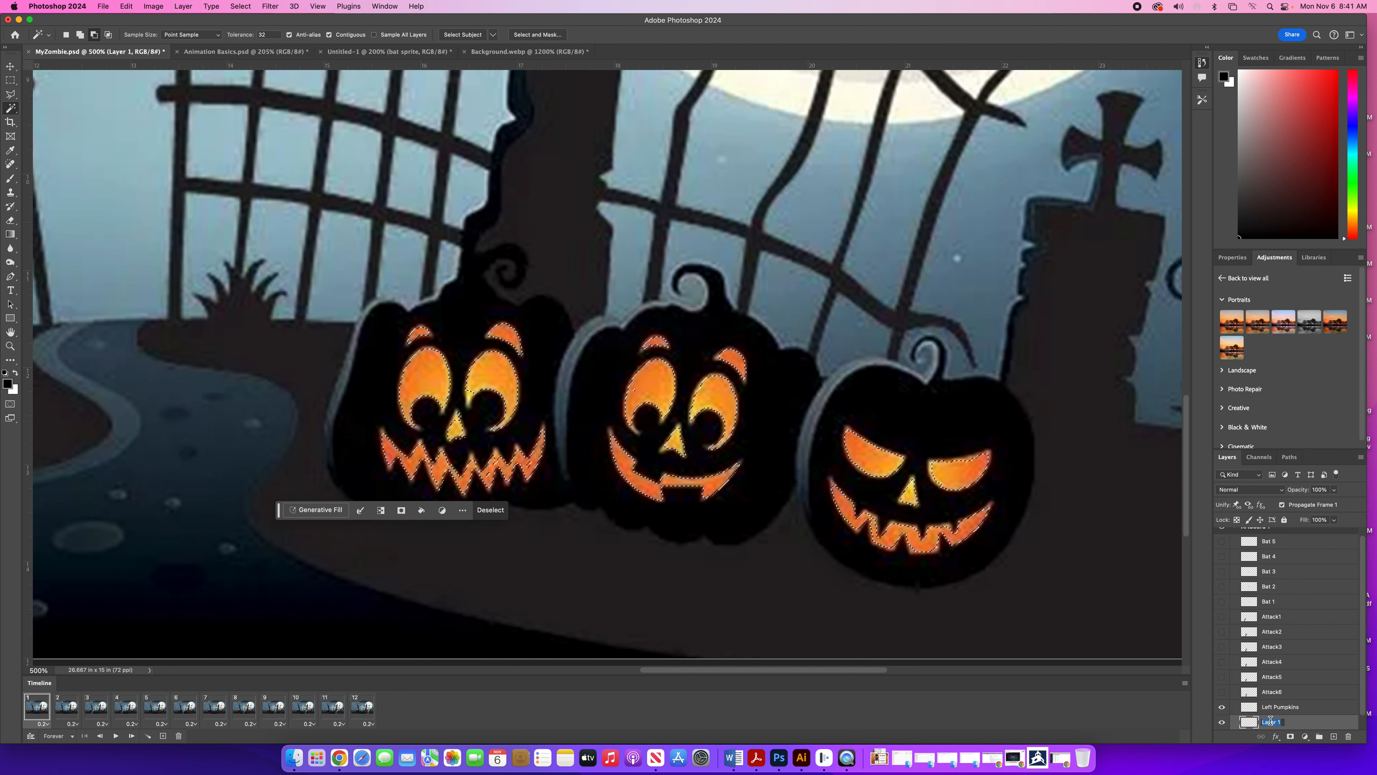
type("Right Pumpkins")
key("Return")
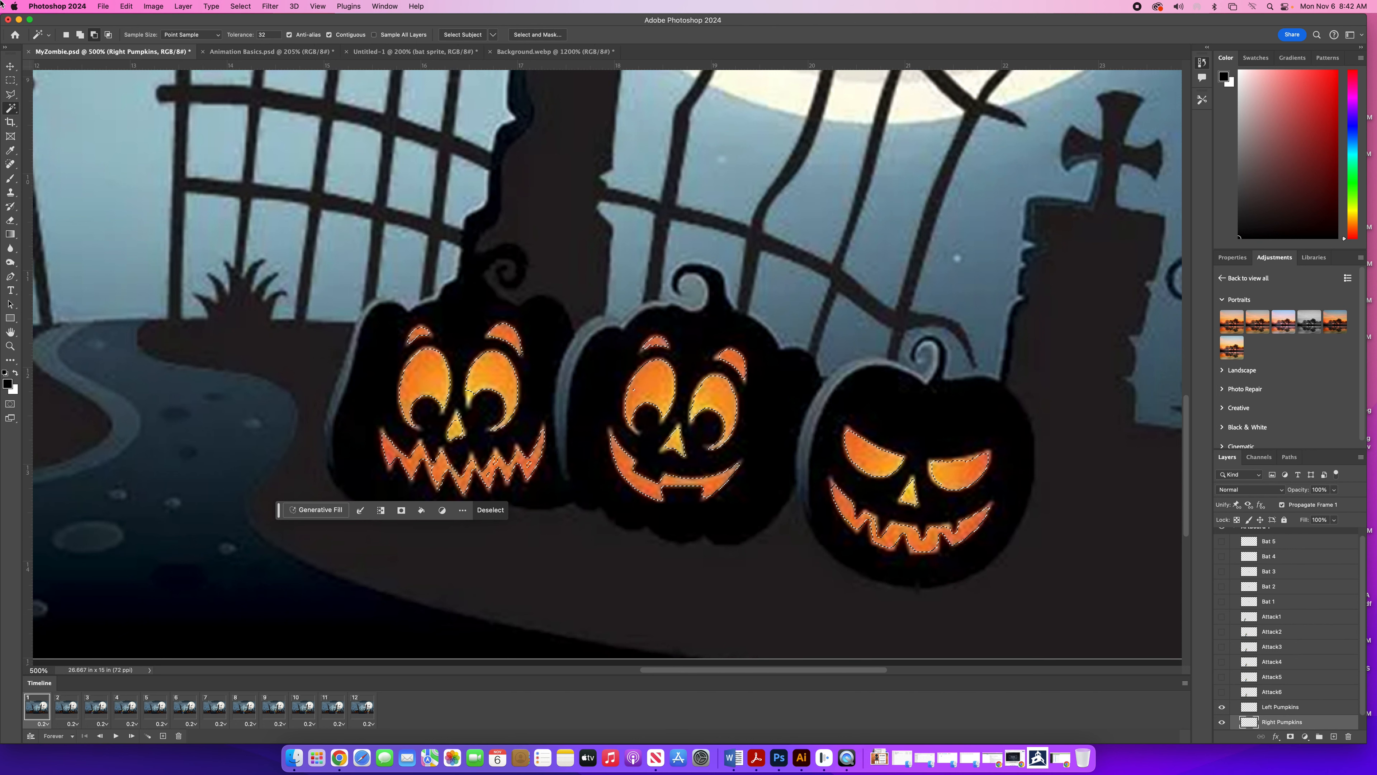
Step: Try to move the pumpkin faces on the Right Pumpkins layer
key("m")
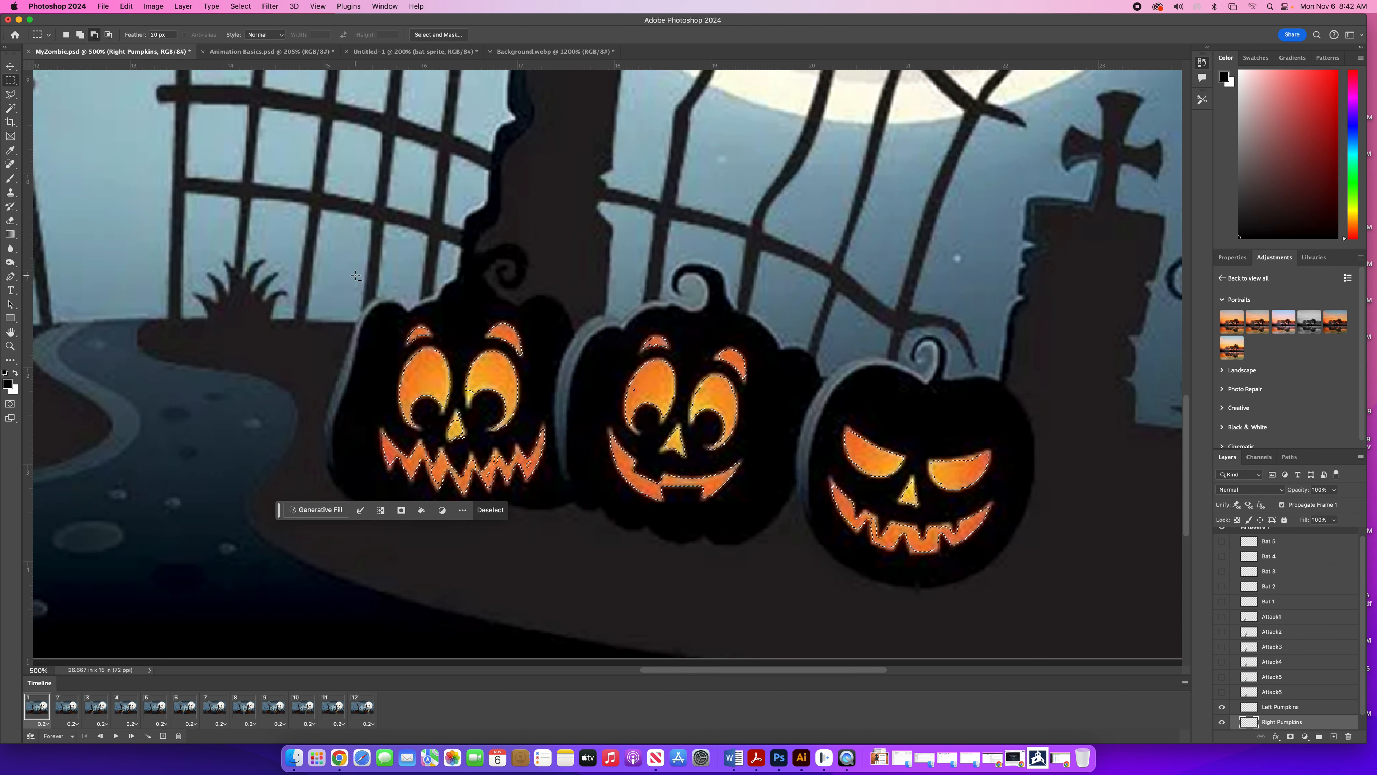
left_click(479, 515)
key("v")
left_click_drag(480, 378, 512, 345)
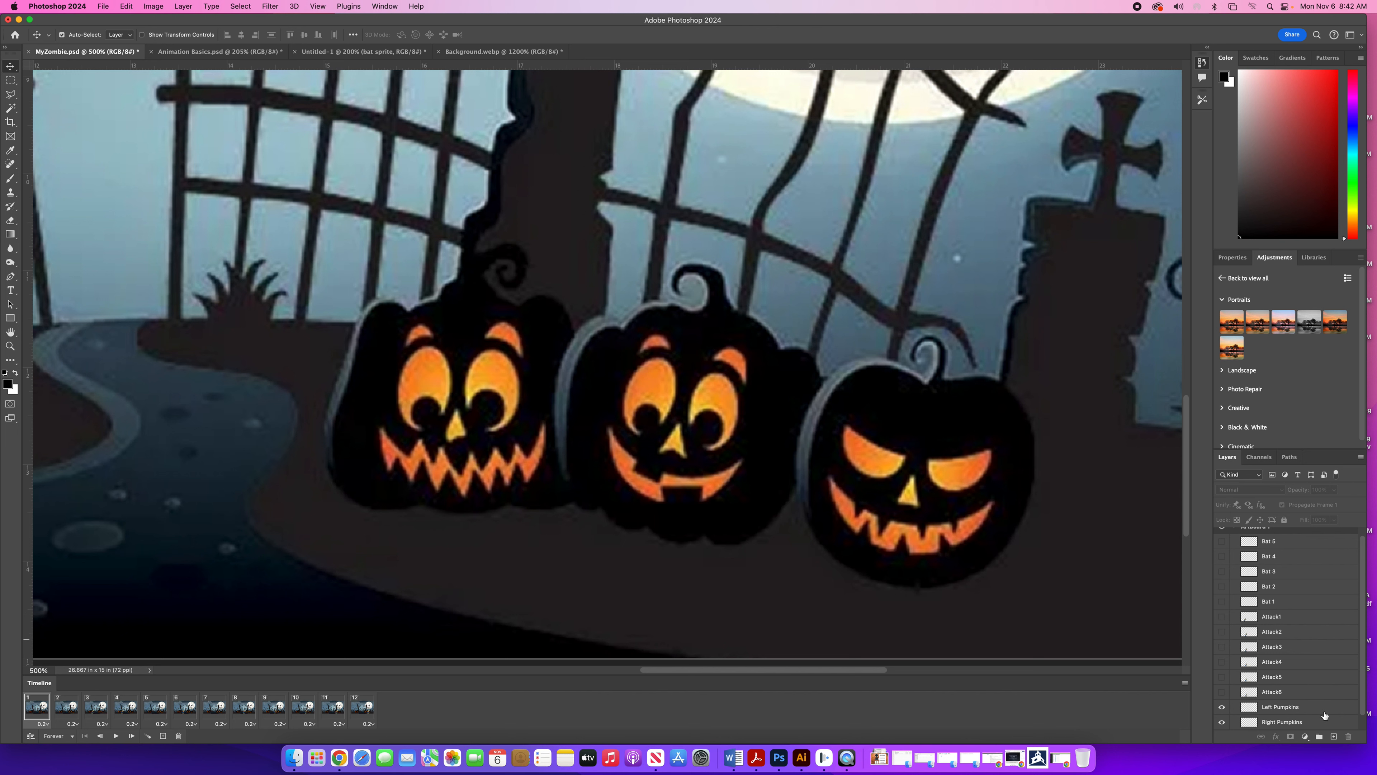
left_click(1284, 722)
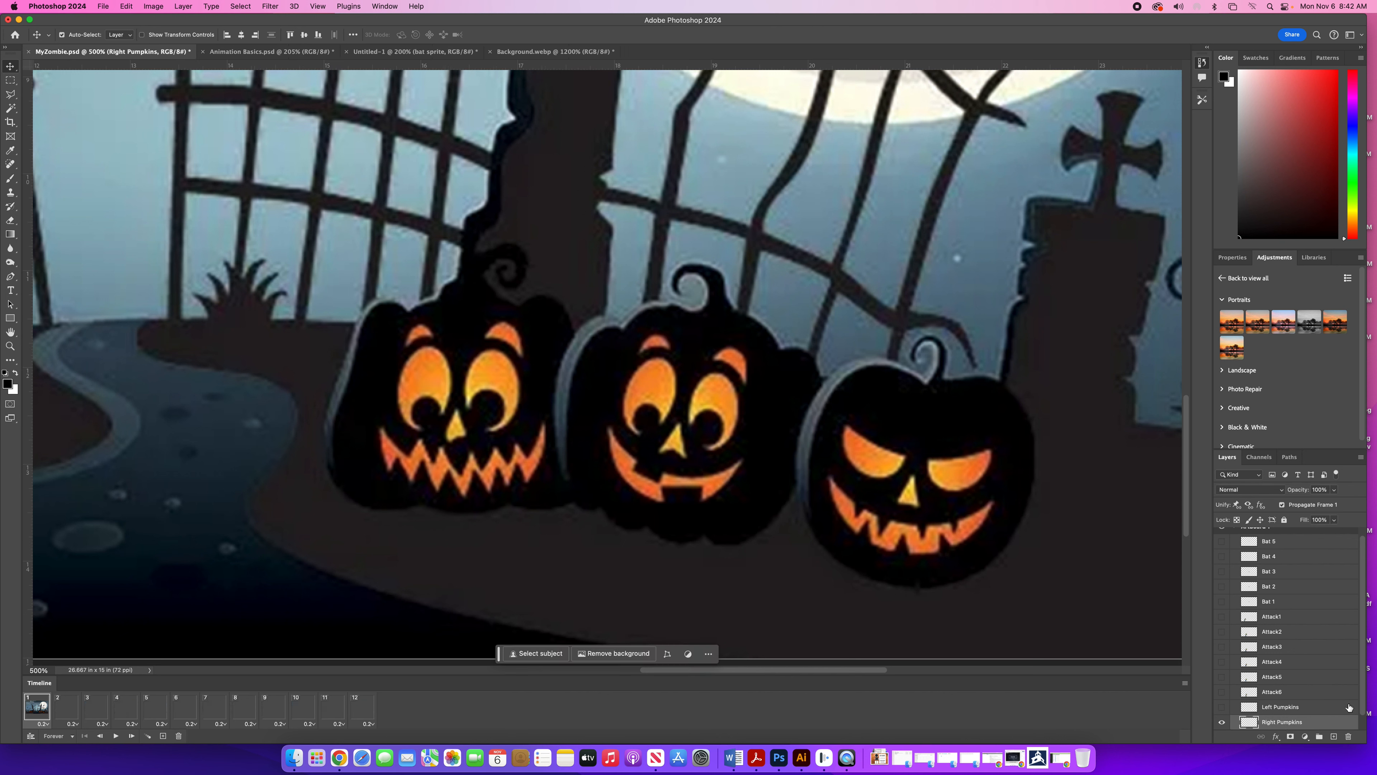
left_click_drag(689, 392, 713, 371)
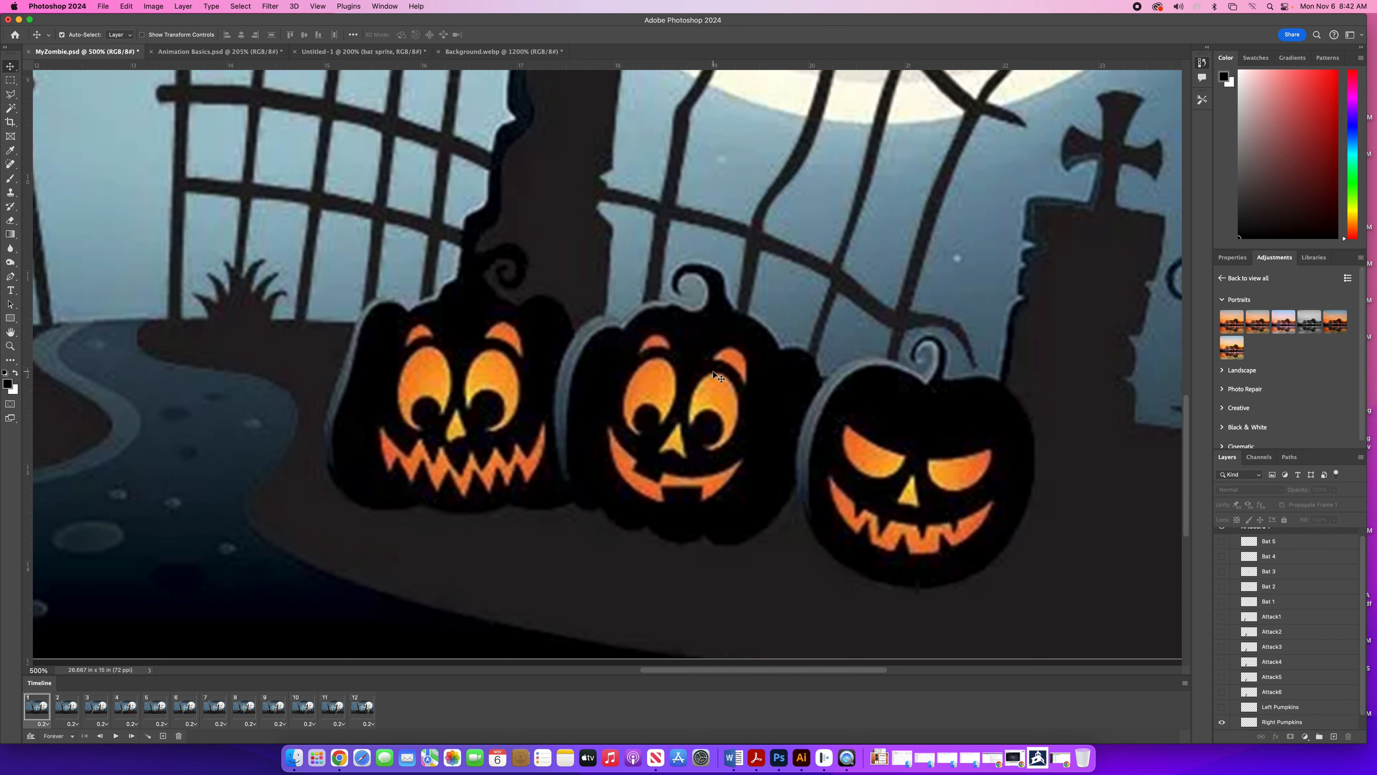
left_click(1318, 723)
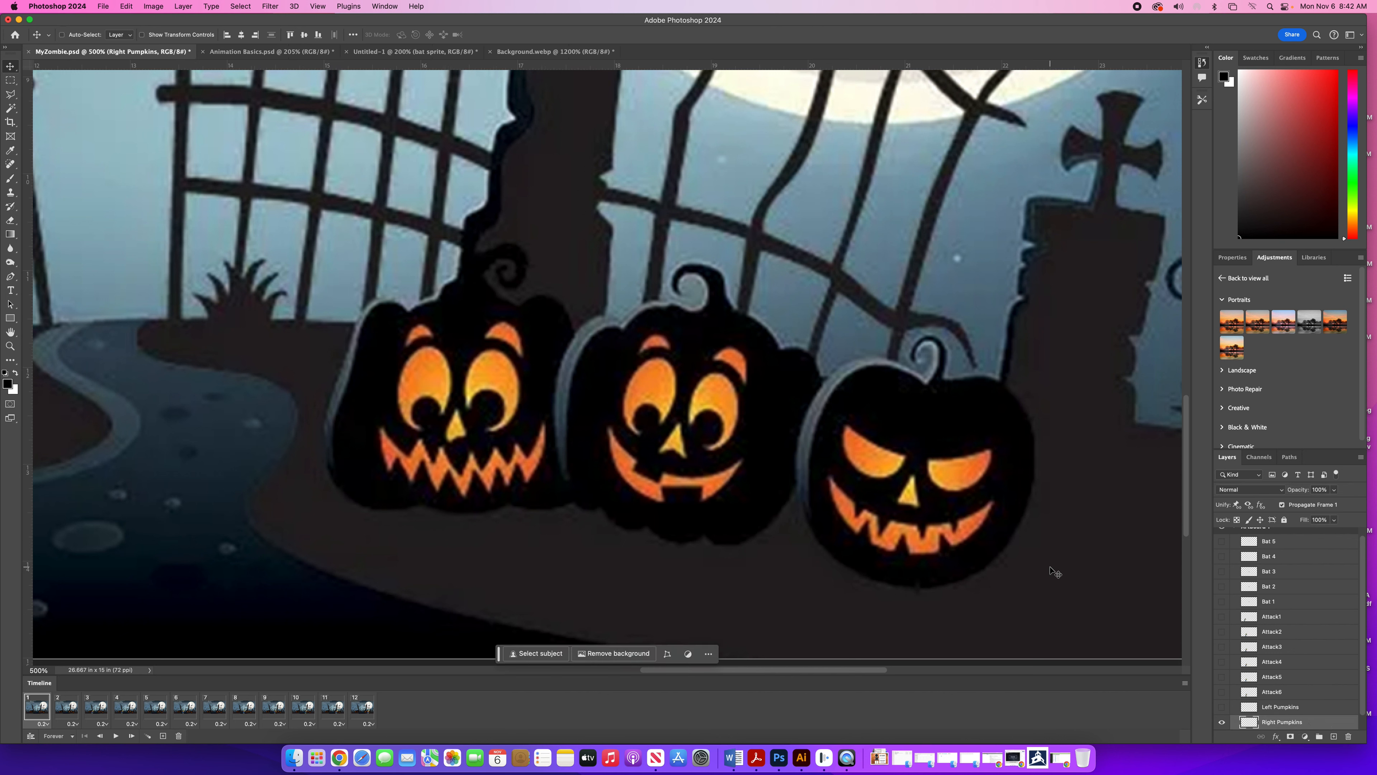
key("super+z")
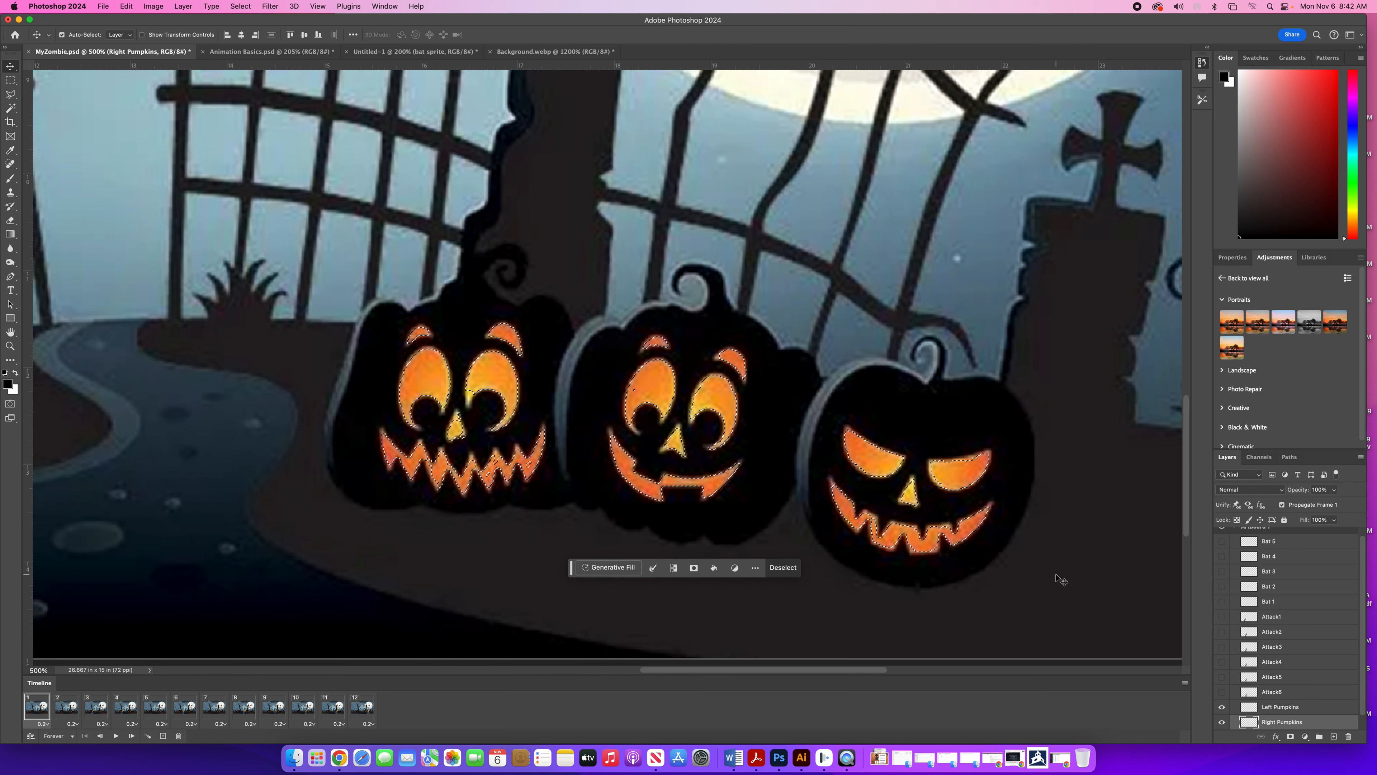
Step: Copy the selected faces from the Background layer onto the Right Pumpkins layer and clear the selection
key("super+c")
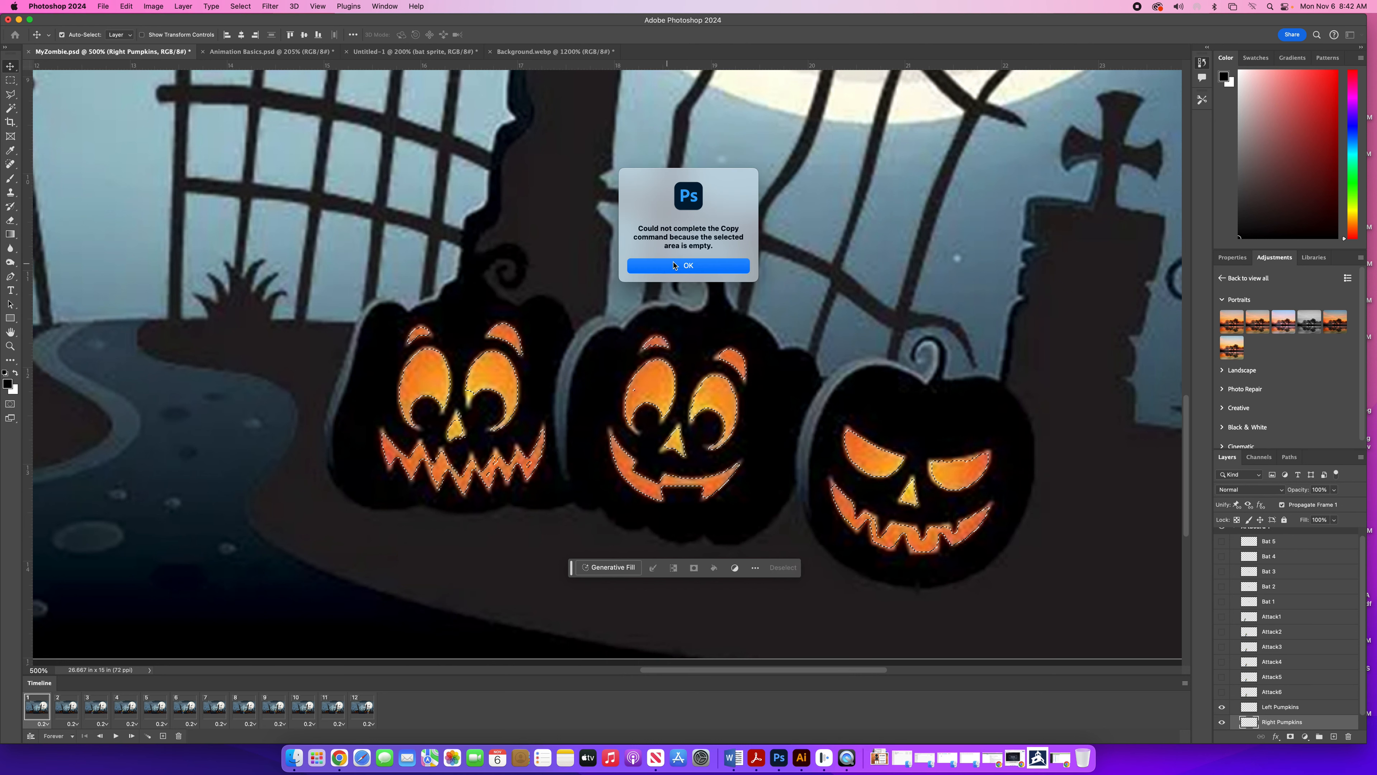
left_click(678, 266)
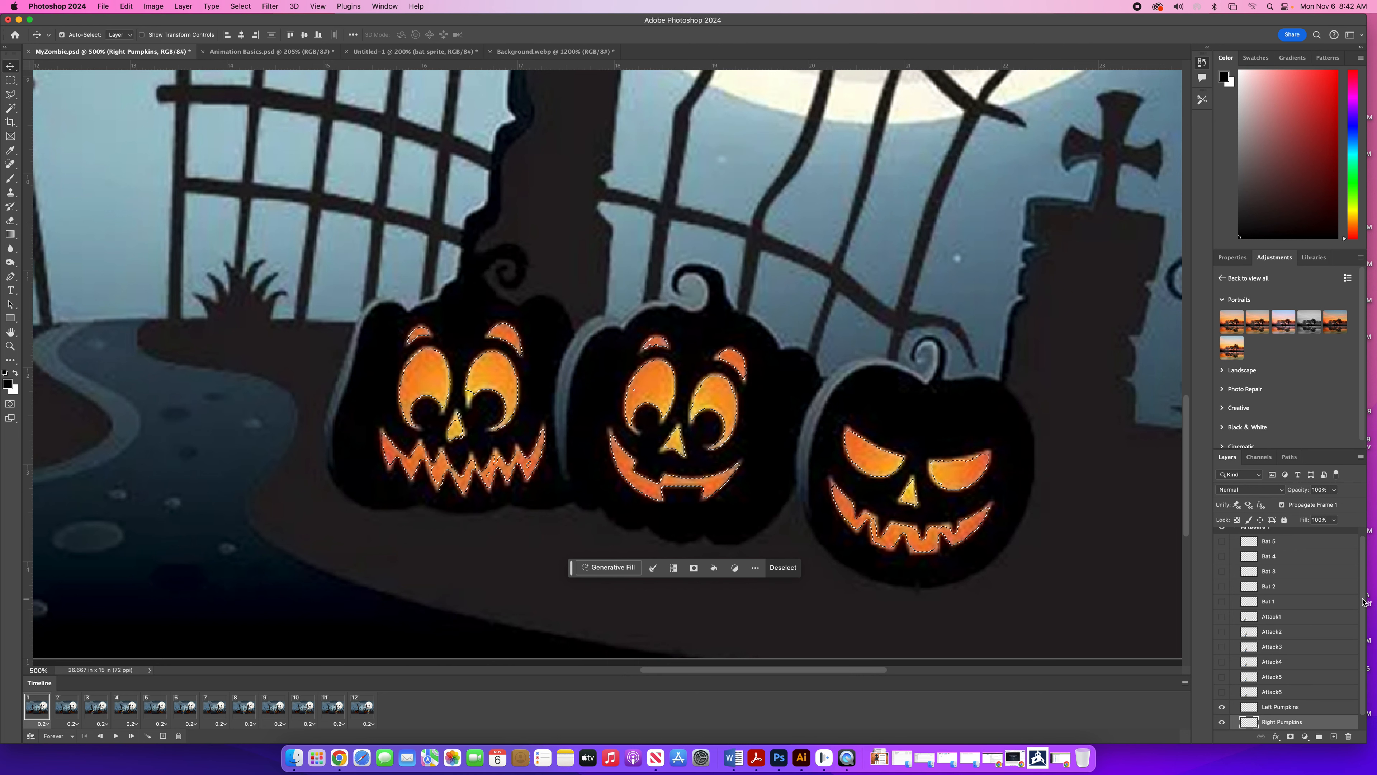
scroll(1350, 668, "down", 1)
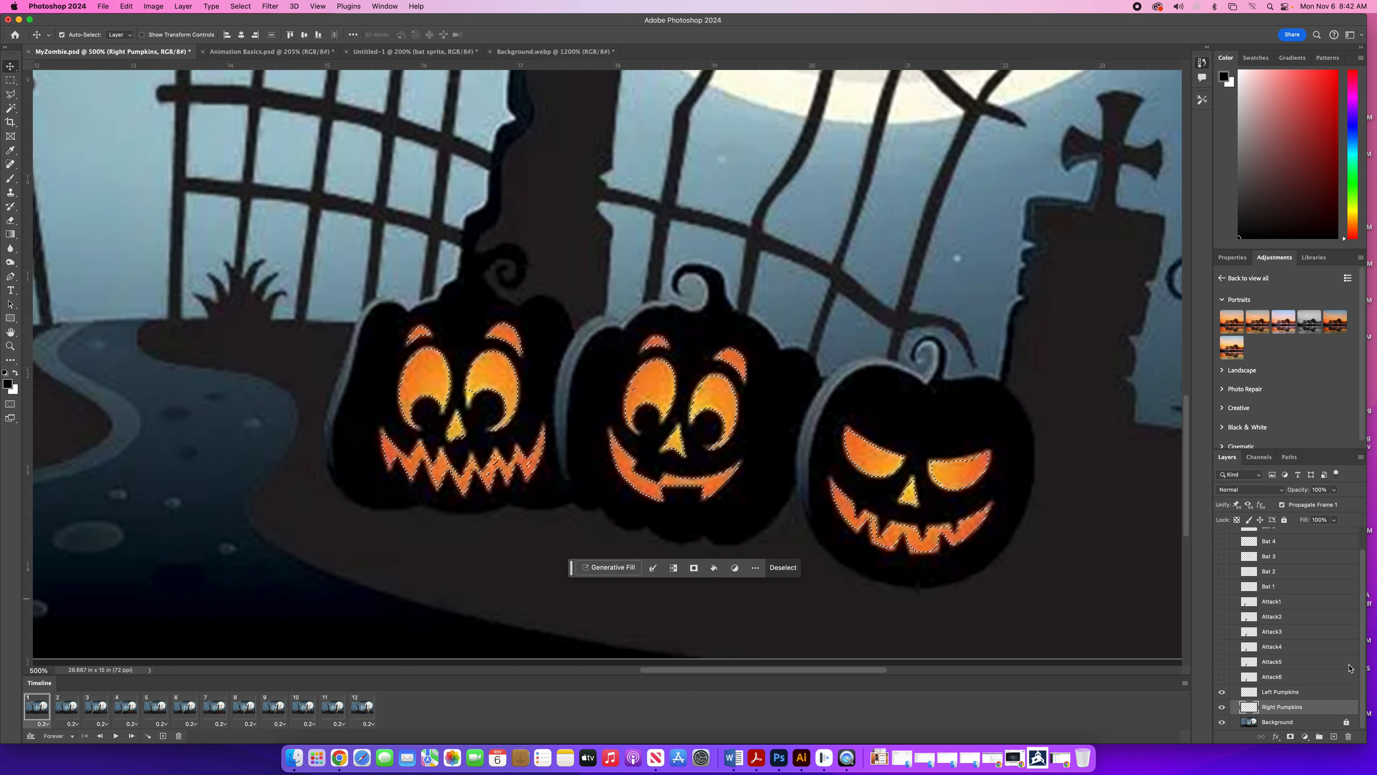
double_click(1270, 721)
left_click(1323, 720)
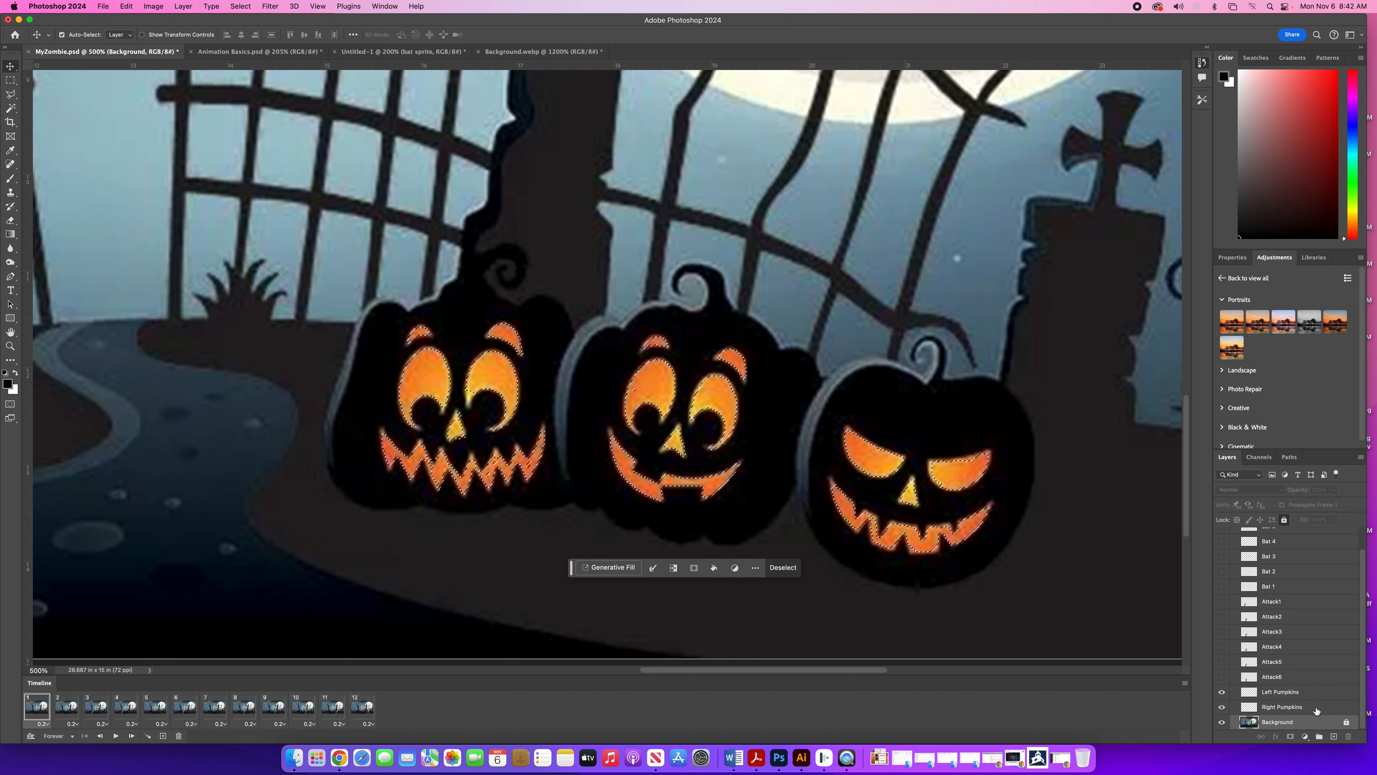
left_click(1316, 708)
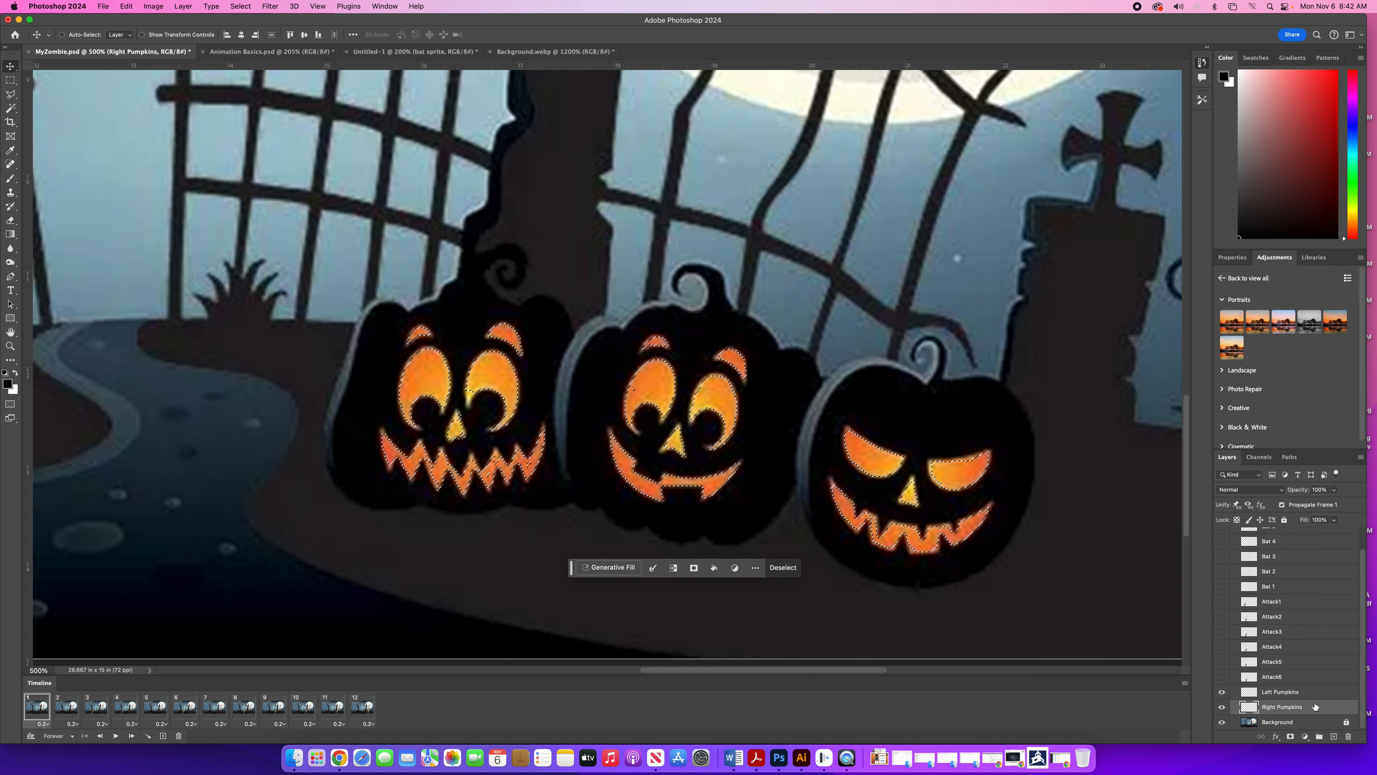
key("super+d")
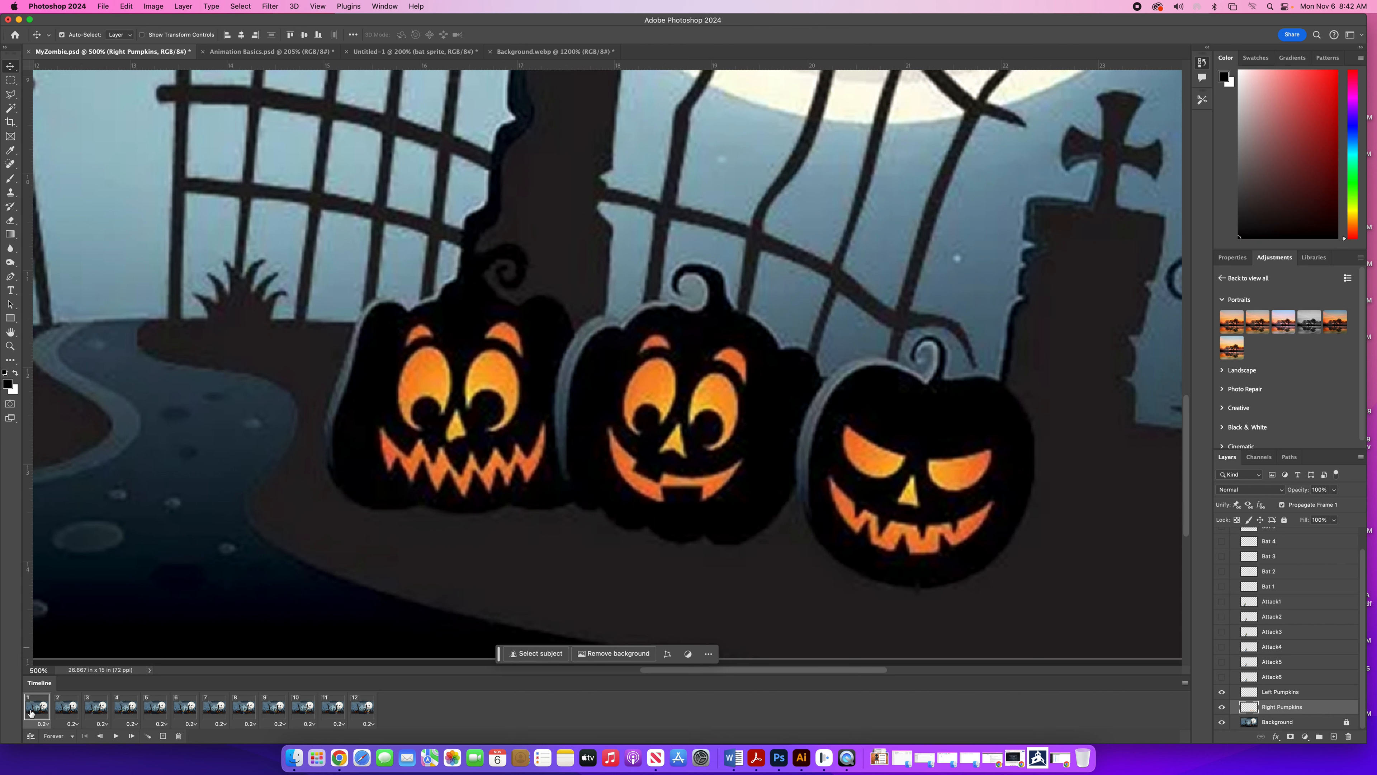
Step: Apply Hue/Saturation to the Right Pumpkins layer with saturation at +94
left_click(165, 7)
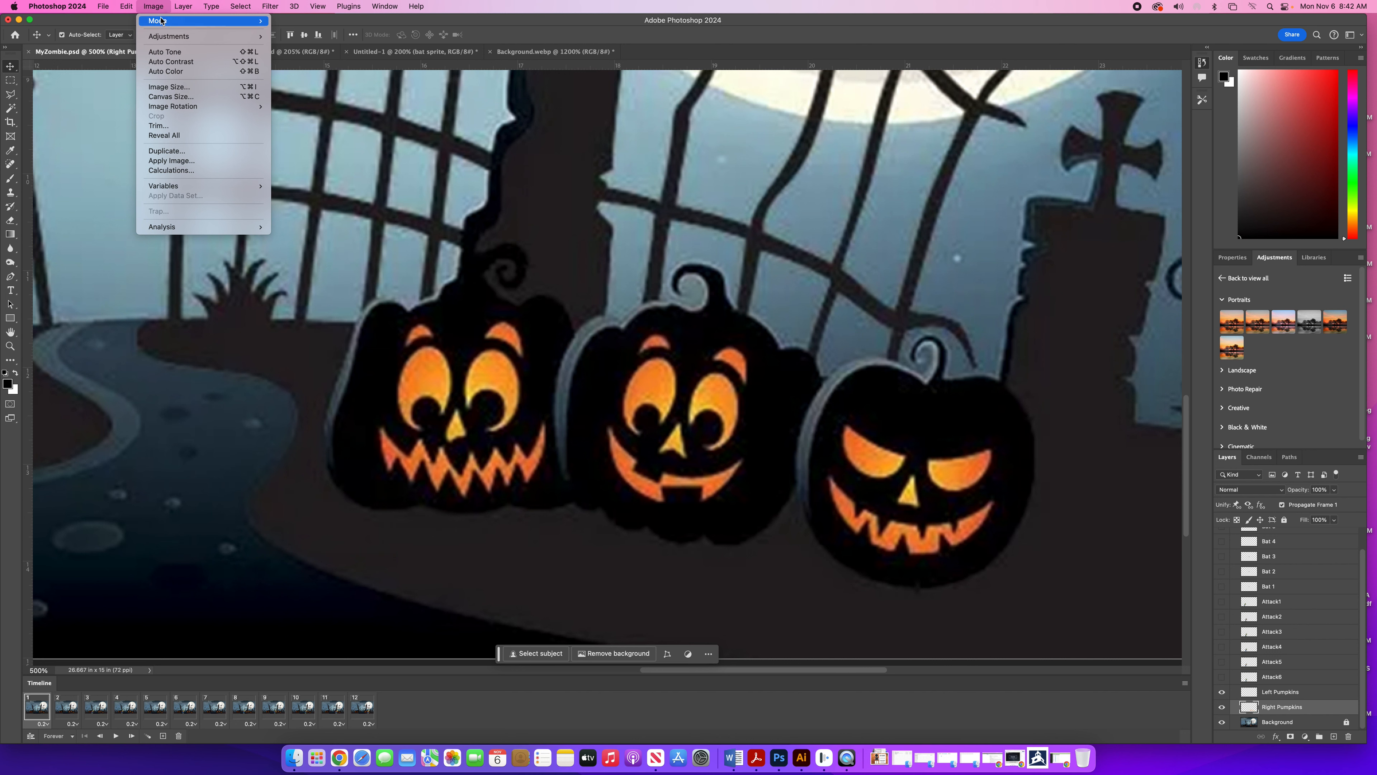
mouse_move(183, 41)
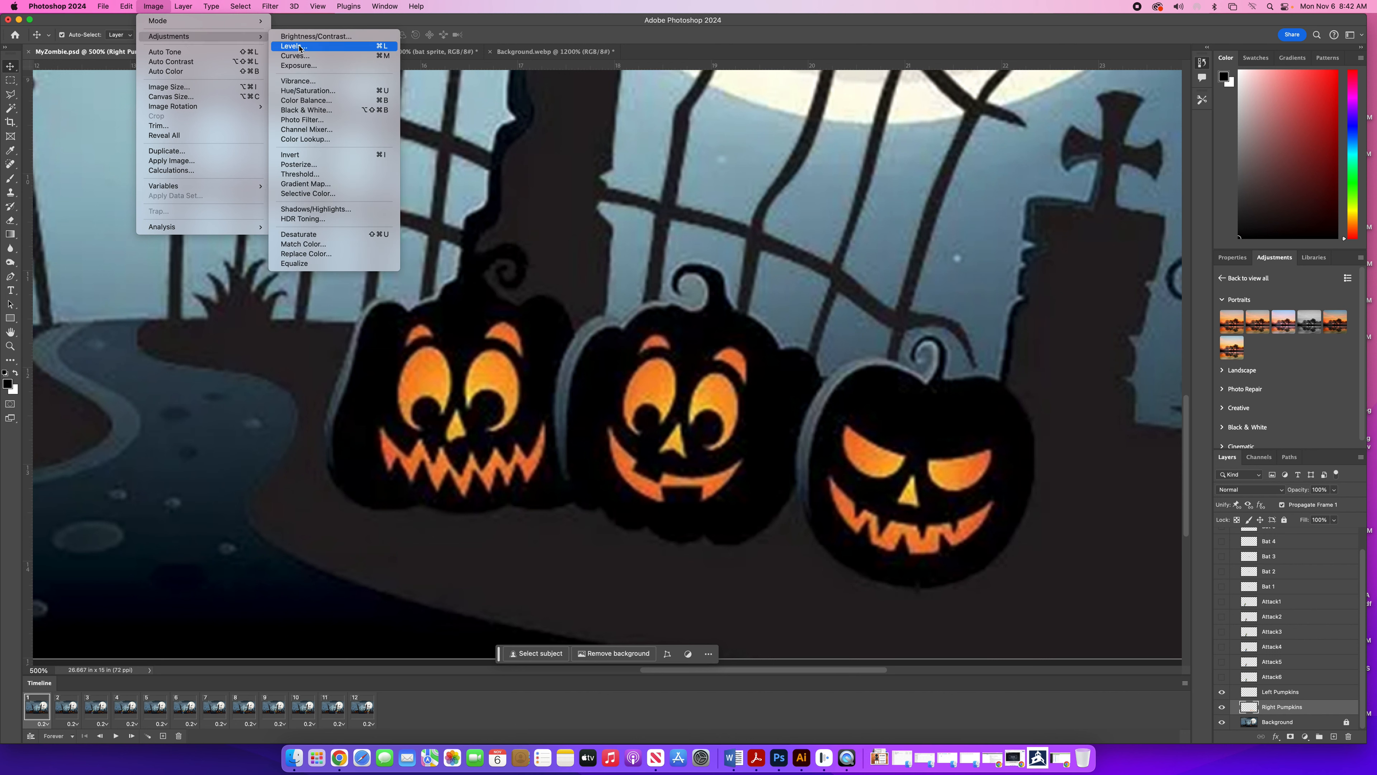
left_click(308, 90)
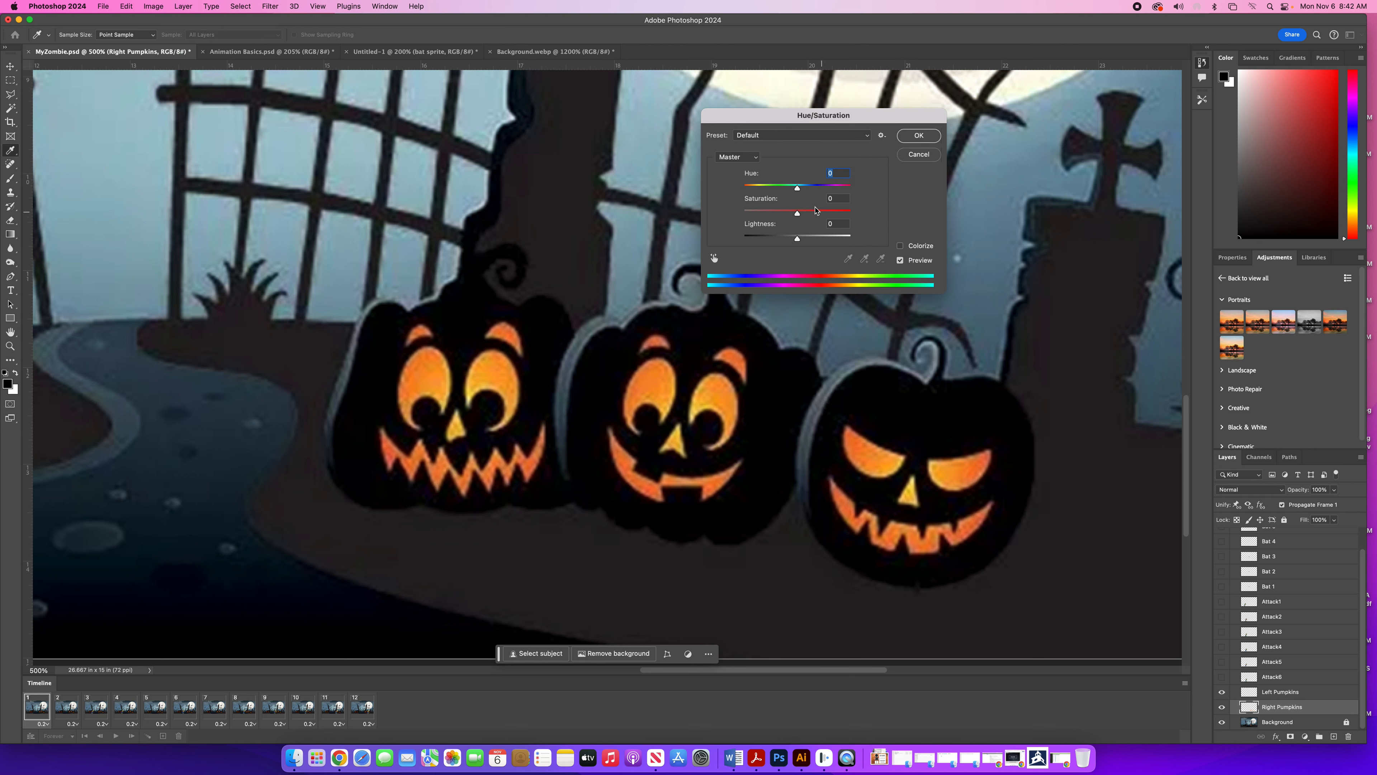
left_click_drag(800, 217, 849, 216)
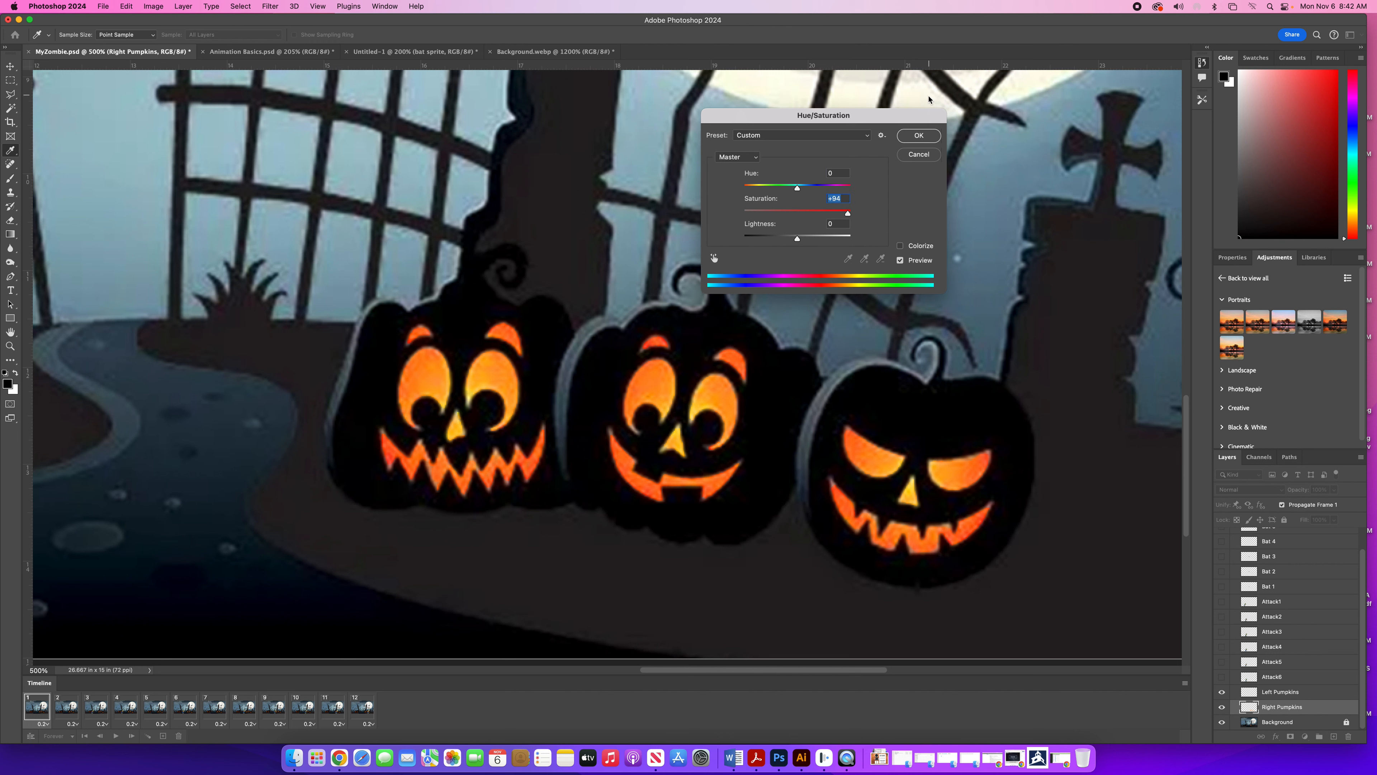
left_click(920, 137)
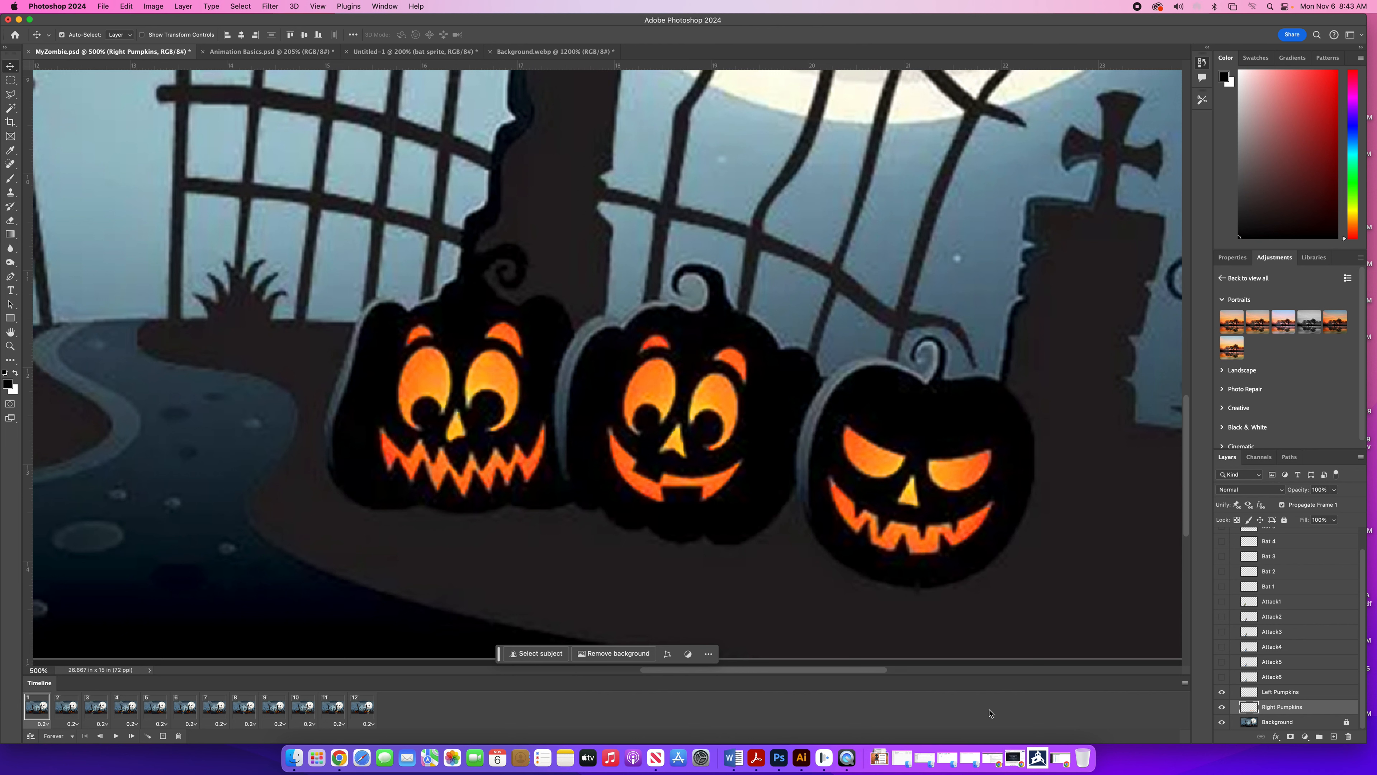
Step: Show only Left Pumpkins of the two pumpkin layers in frame 1 and only Right Pumpkins in frame 2
left_click(1222, 692)
left_click(1222, 707)
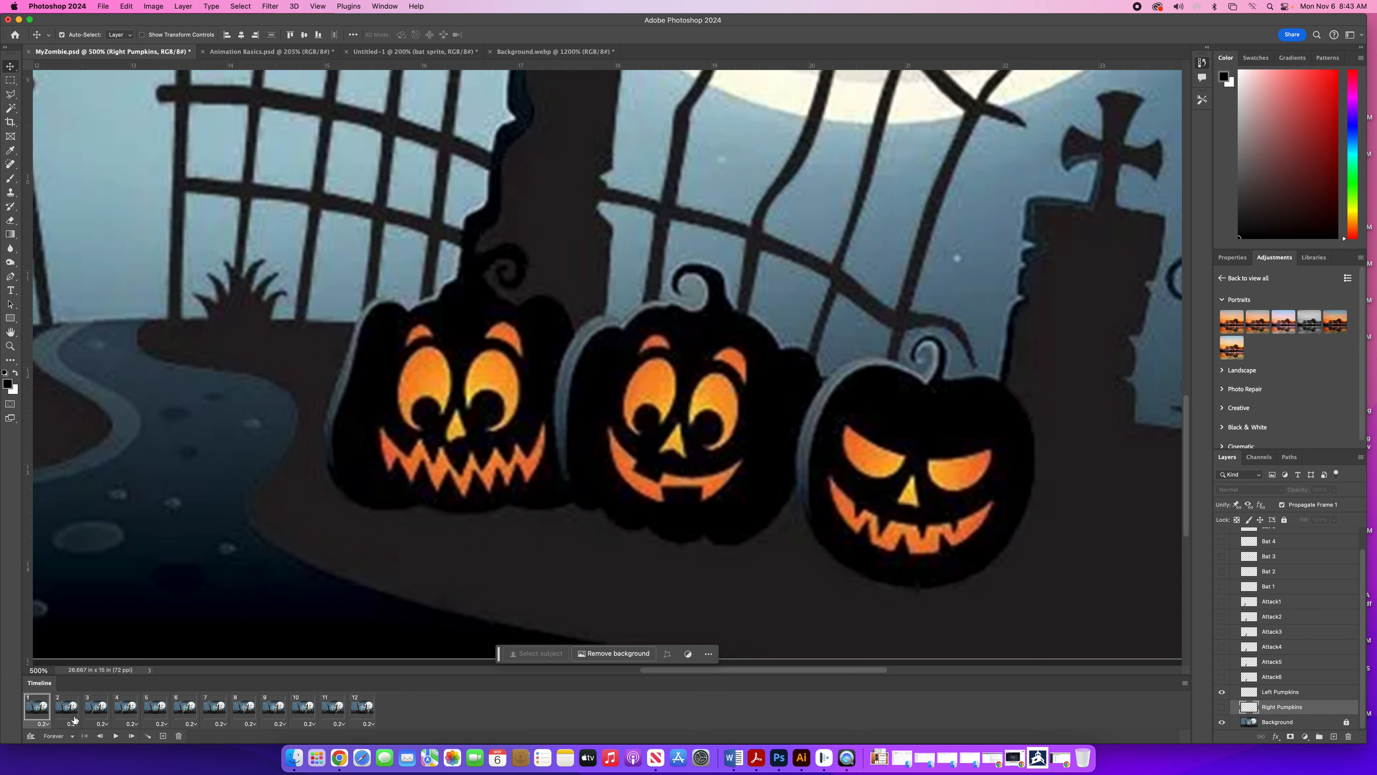
left_click(54, 709)
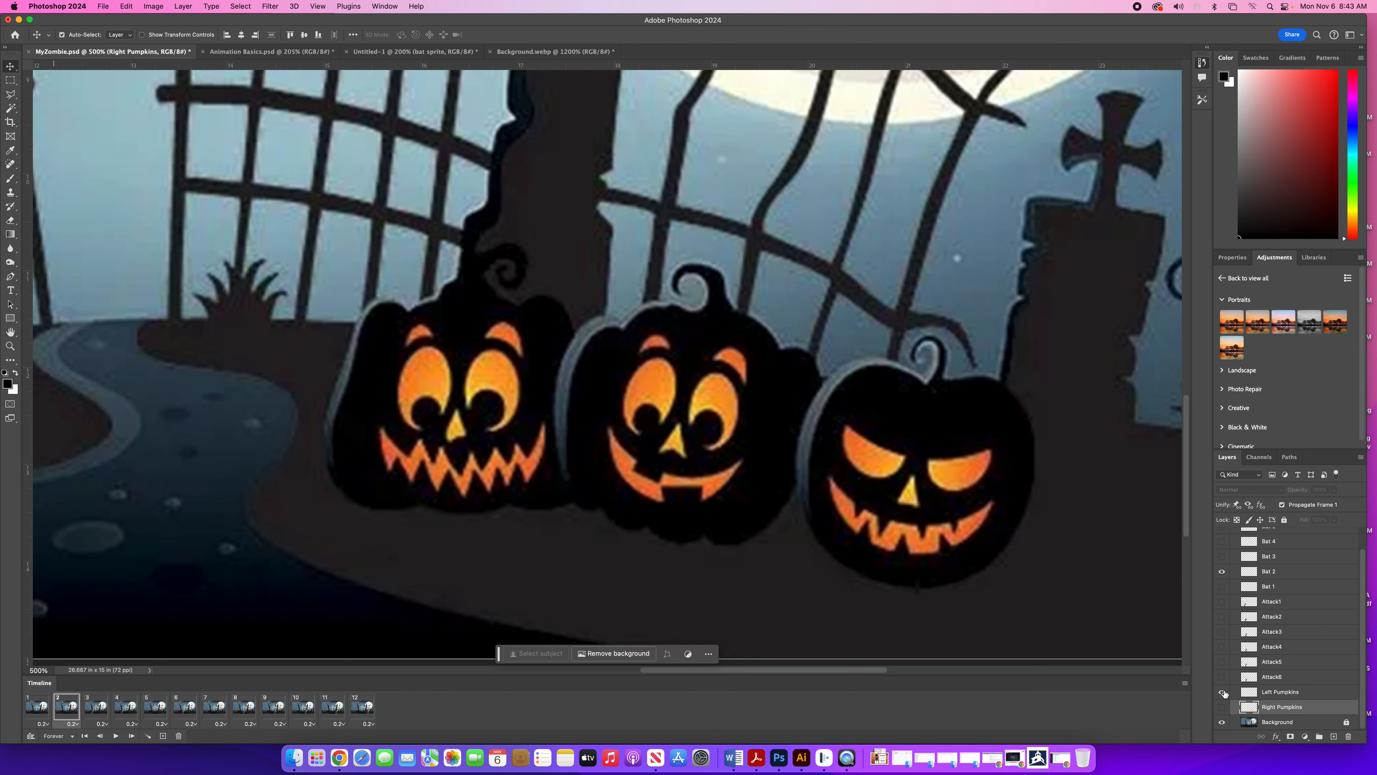
left_click(1222, 707)
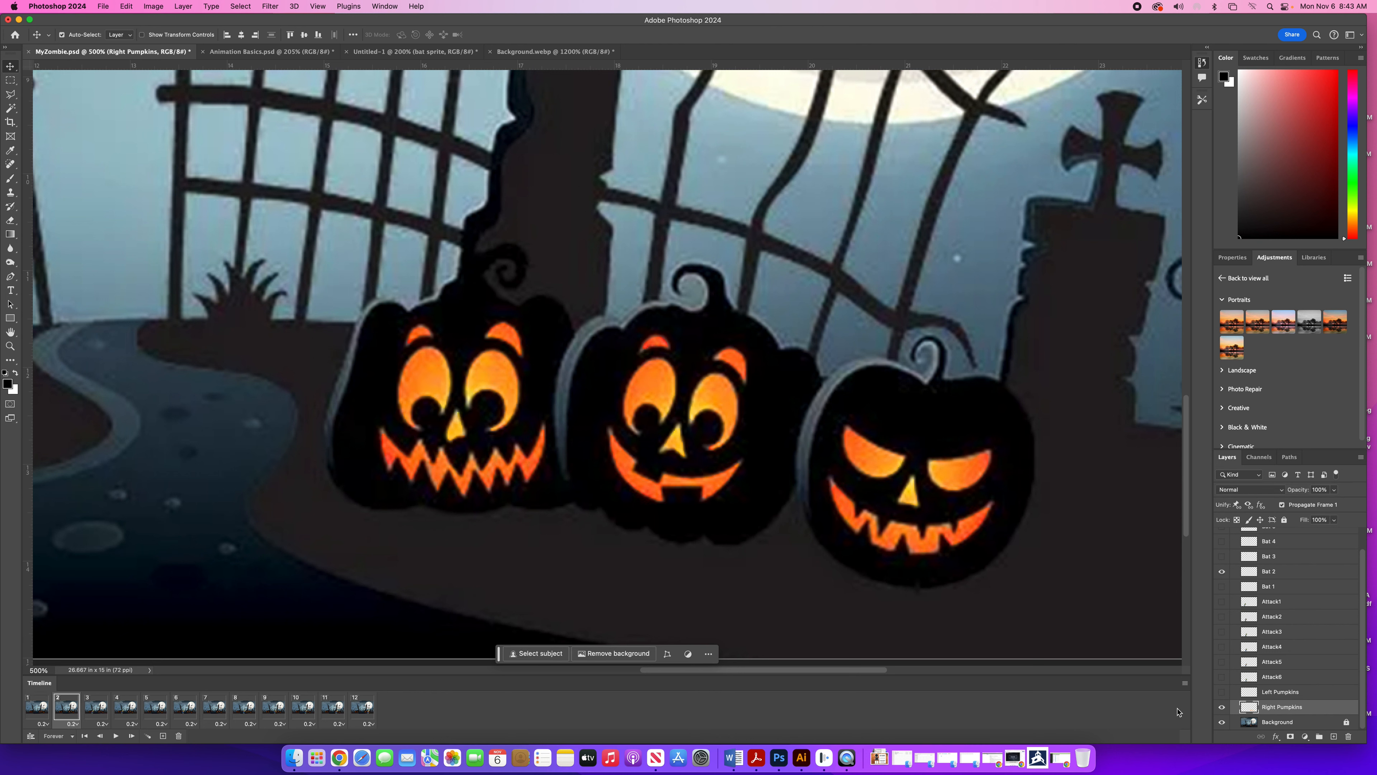
Step: Hide the Left Pumpkins layer and show the Right Pumpkins layer in frames 4 and 6
left_click(90, 705)
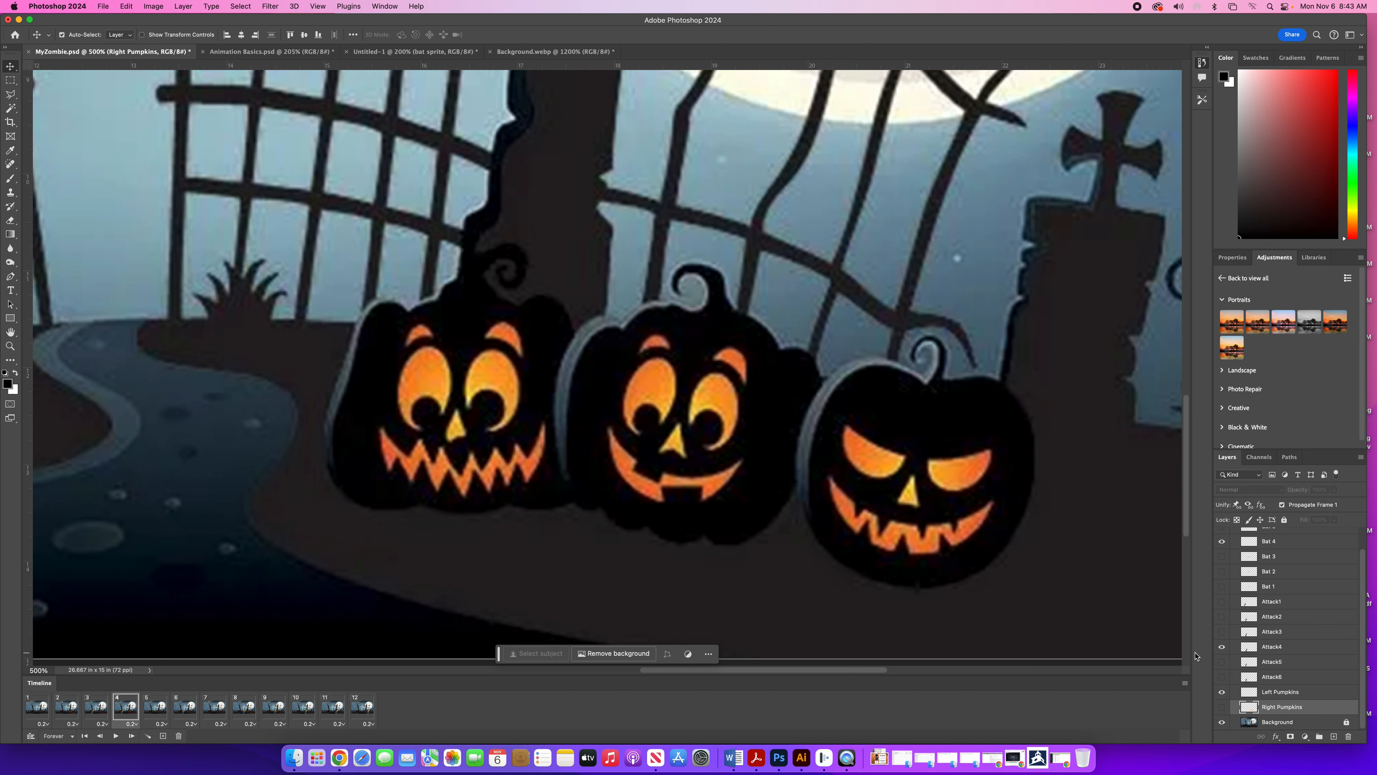
left_click(1221, 692)
left_click(1221, 706)
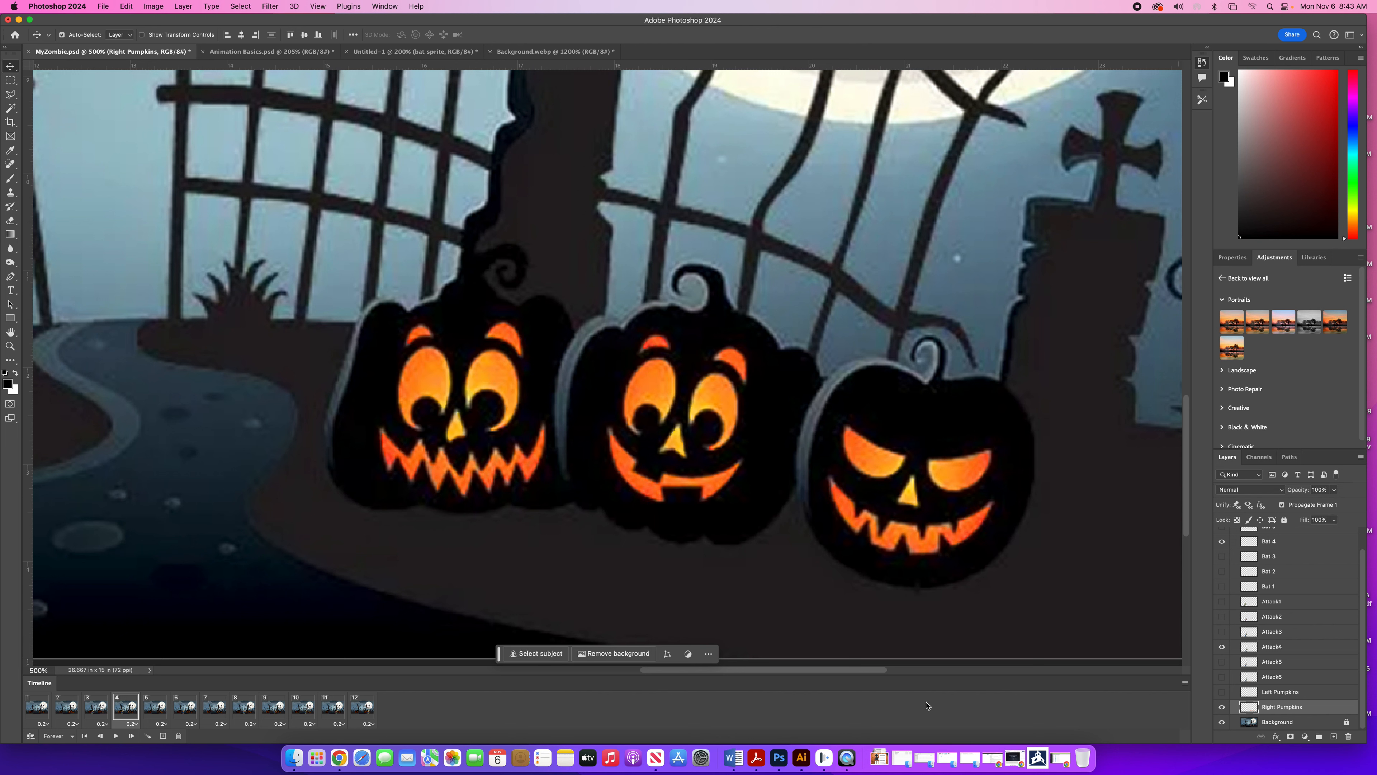
left_click(155, 708)
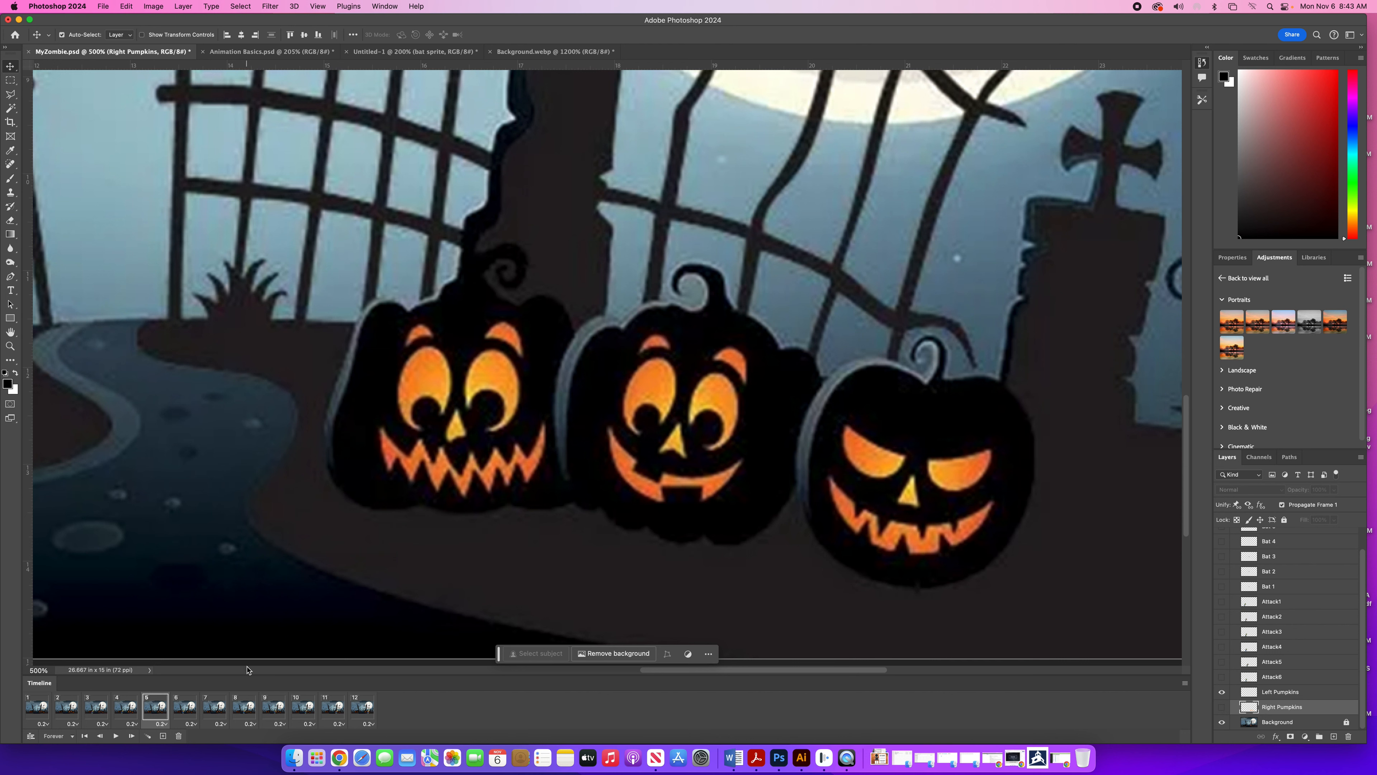
left_click(179, 717)
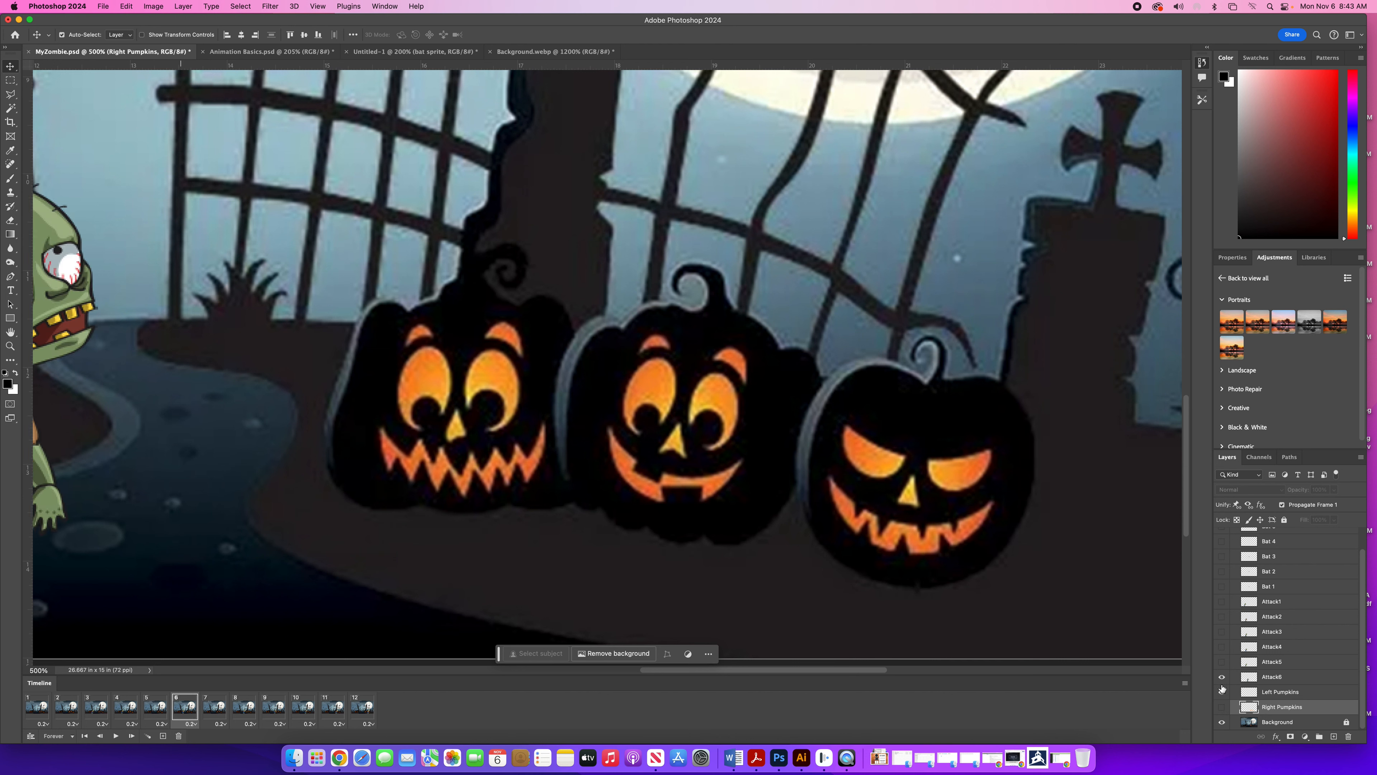
left_click(1222, 707)
left_click(1222, 692)
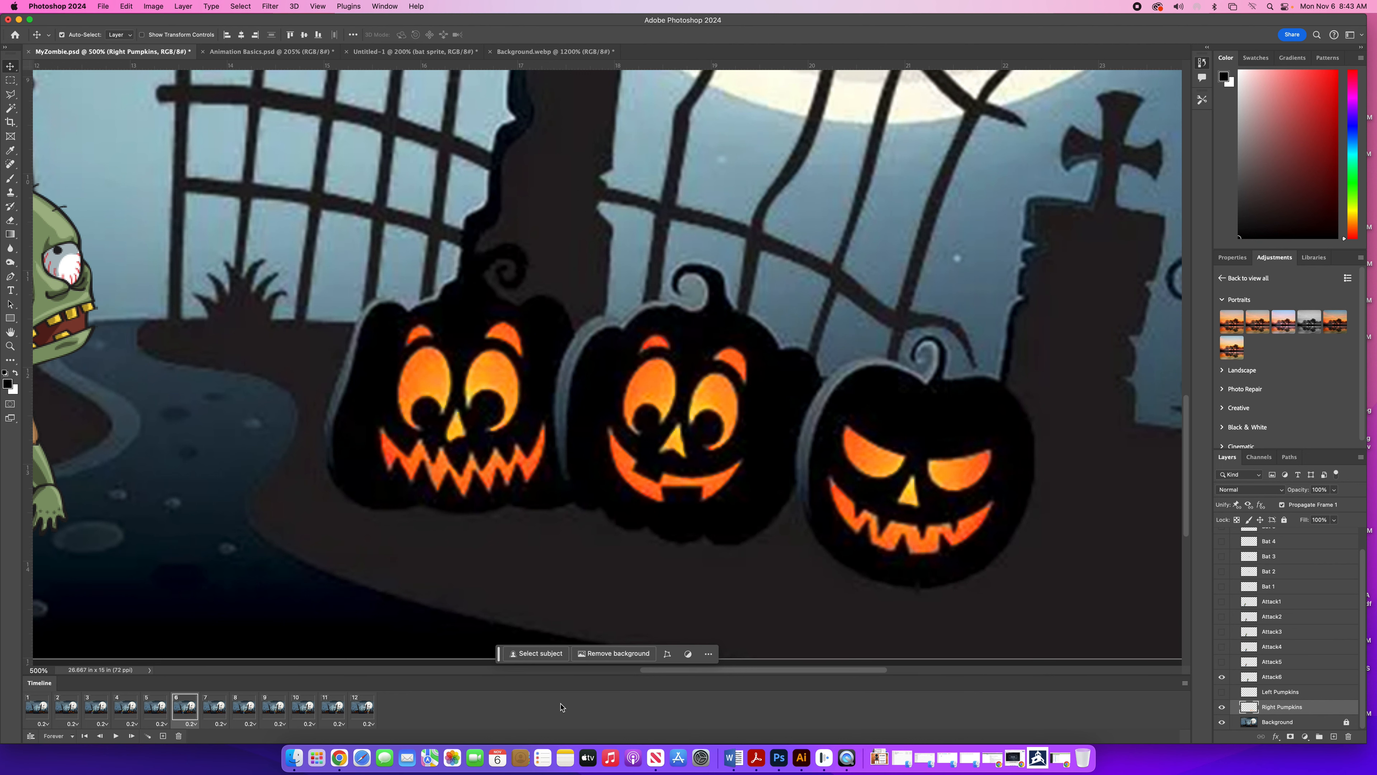
Step: Fit the whole scene in view and play the frame animation to check the alternating pumpkin glow
key("super+0")
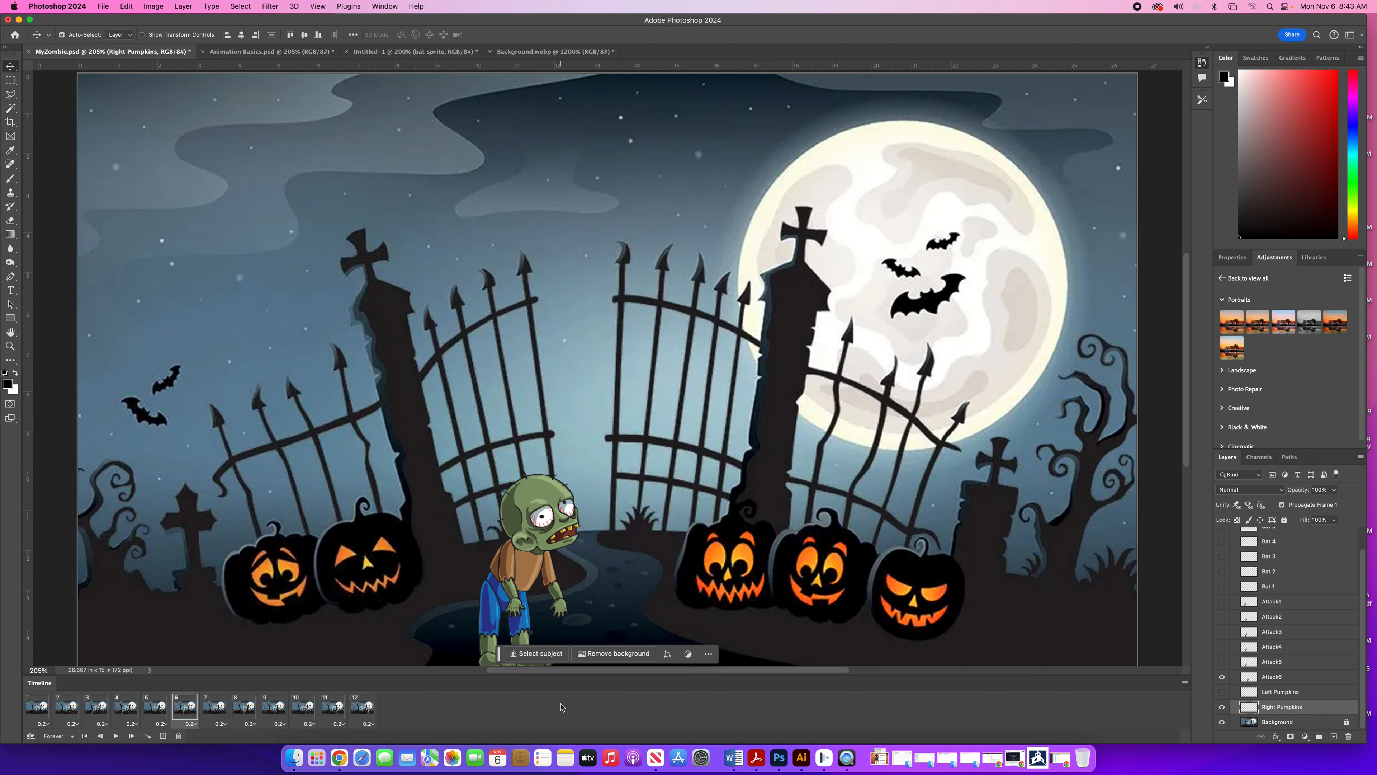
left_click(115, 735)
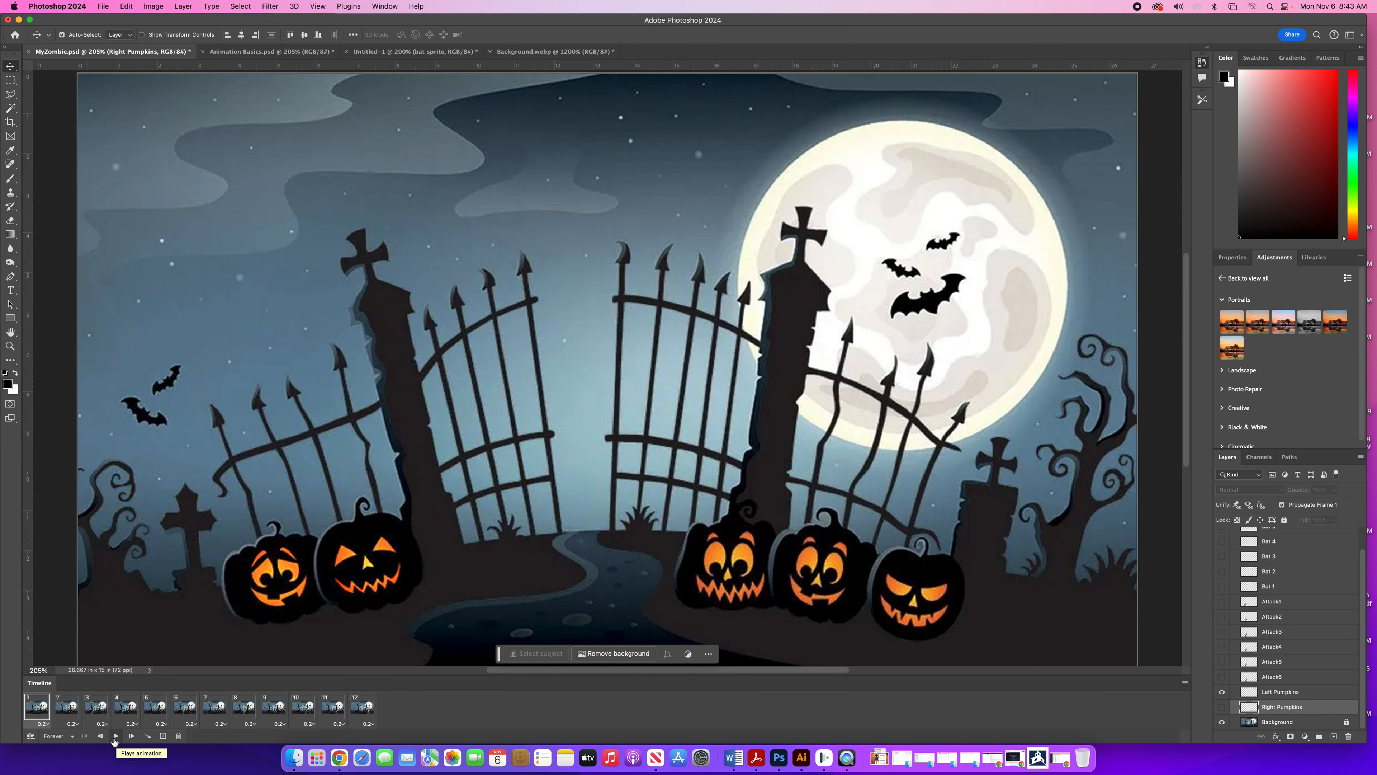
Step: Play and stop the frame animation, and compare the pumpkin glow in frames 1, 2 and 3
left_click(115, 735)
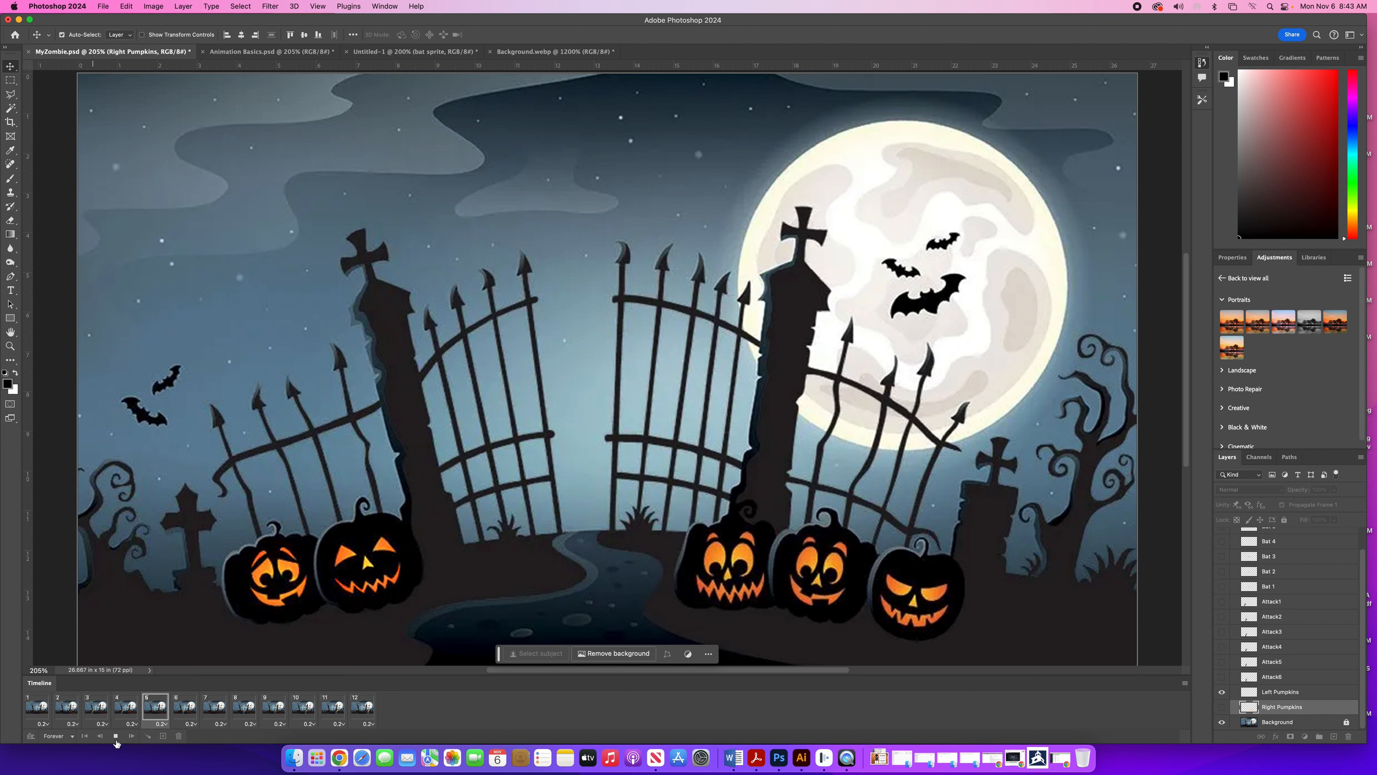
left_click(115, 736)
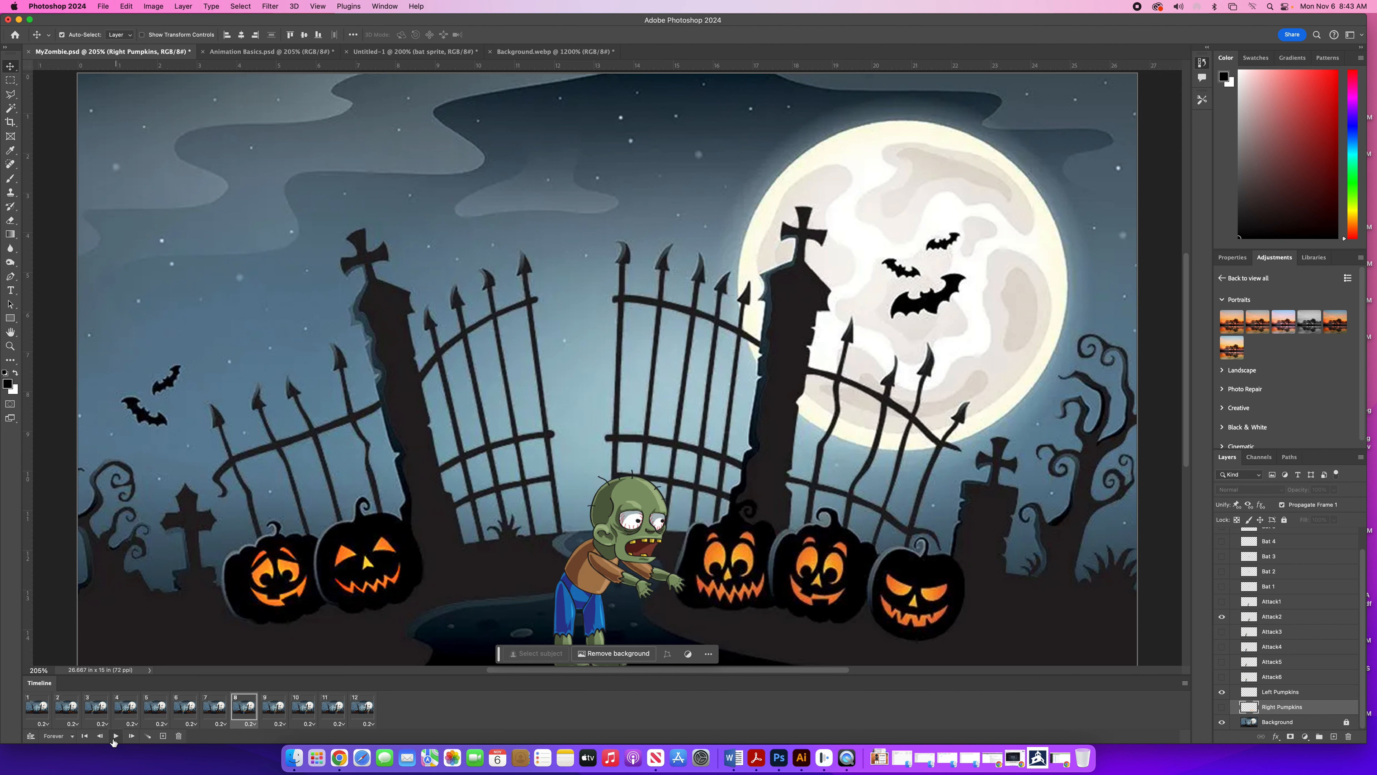
left_click(45, 719)
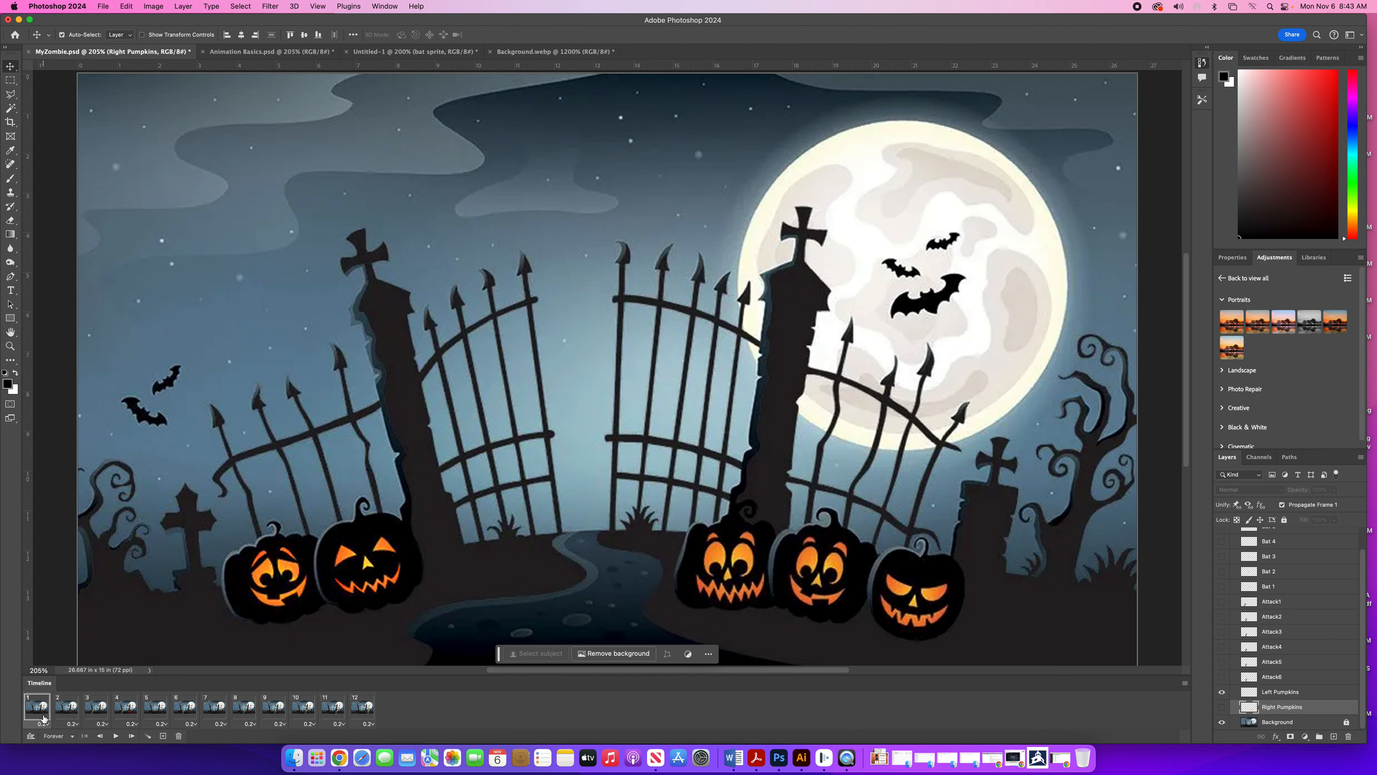
left_click(65, 706)
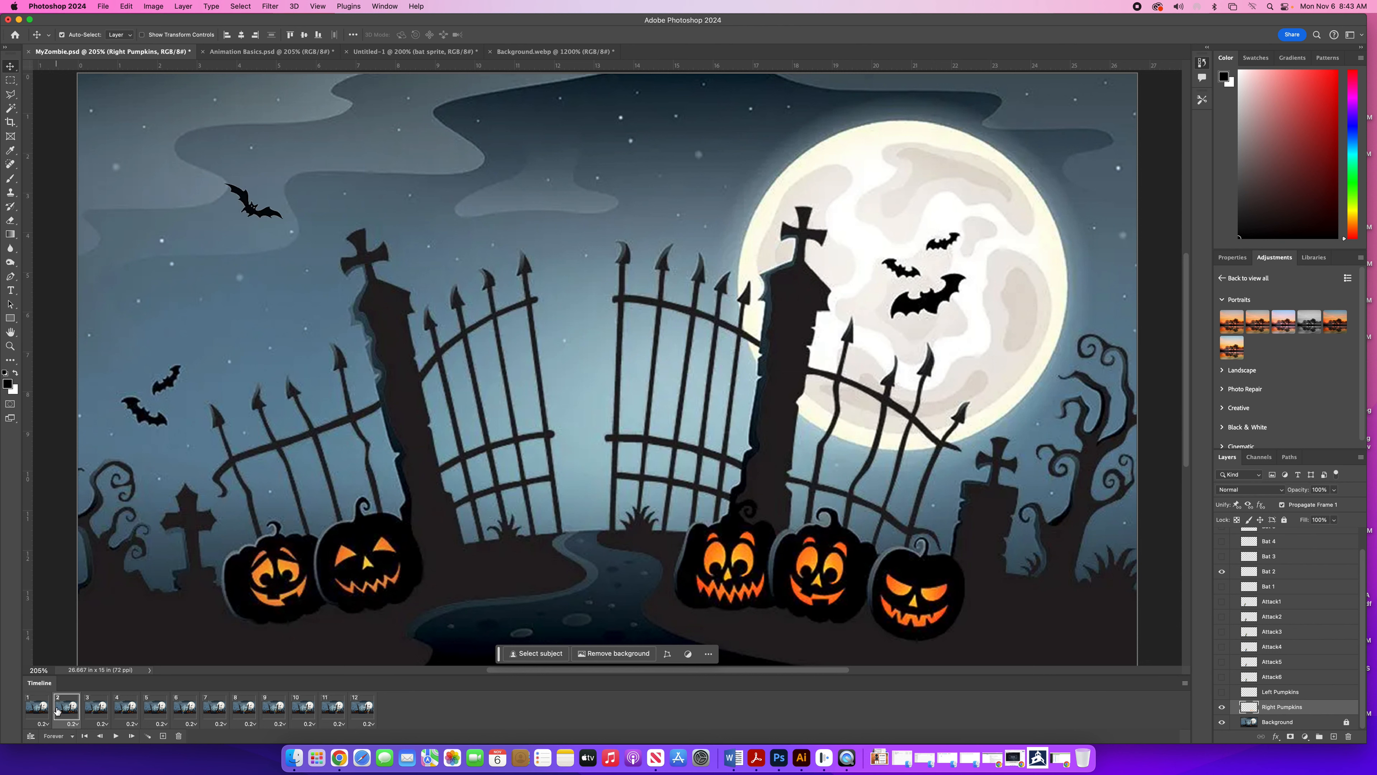
left_click(88, 712)
Step: In frame 1, apply Hue/Saturation to the Left Pumpkins layer with lightness at +25
left_click(36, 706)
double_click(1327, 691)
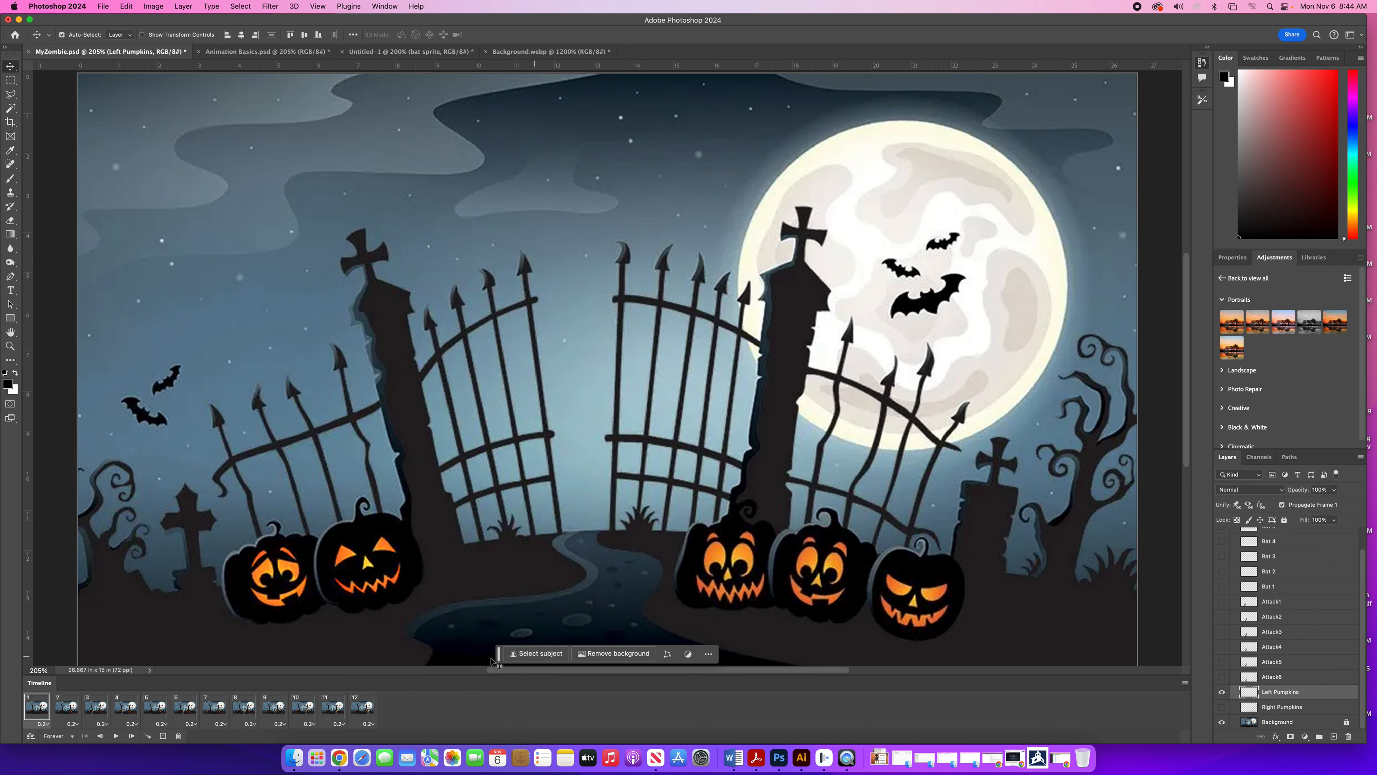
left_click(144, 5)
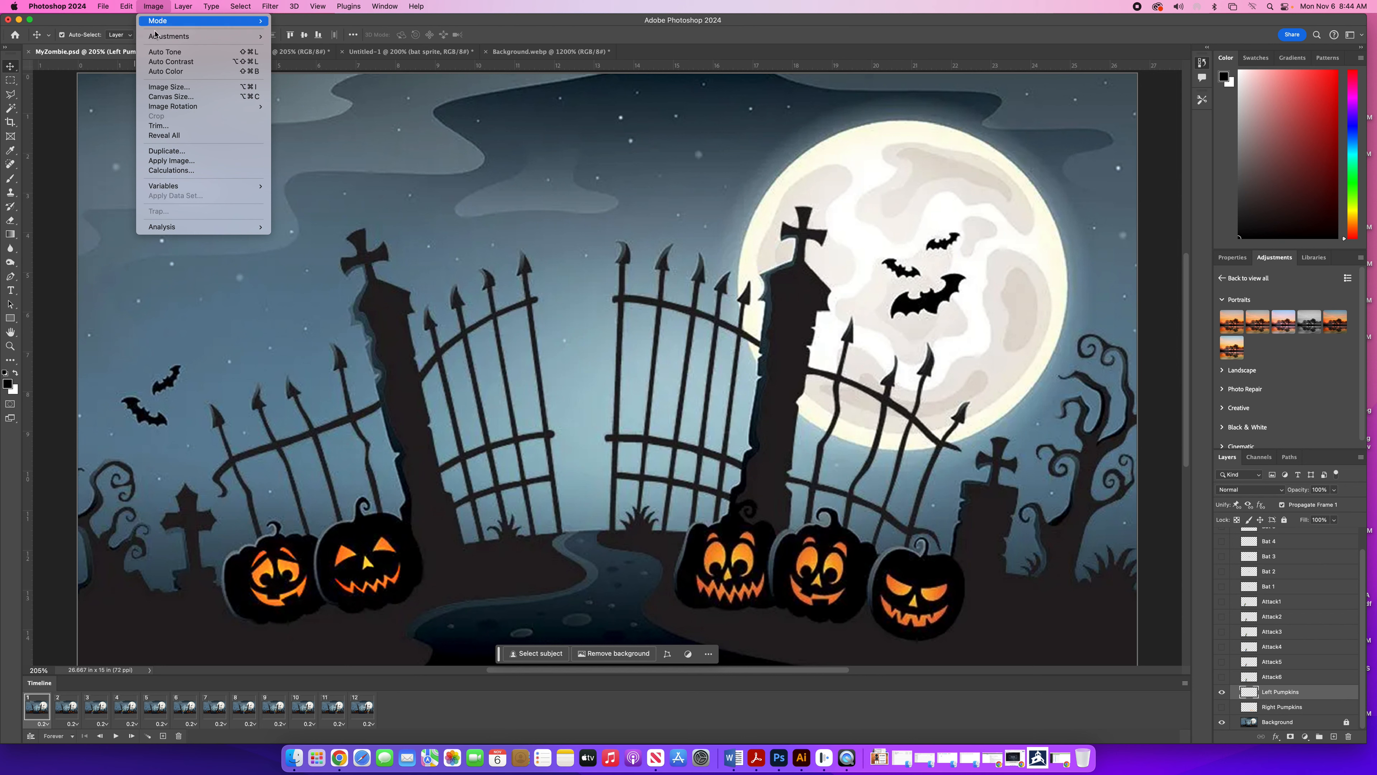
mouse_move(227, 36)
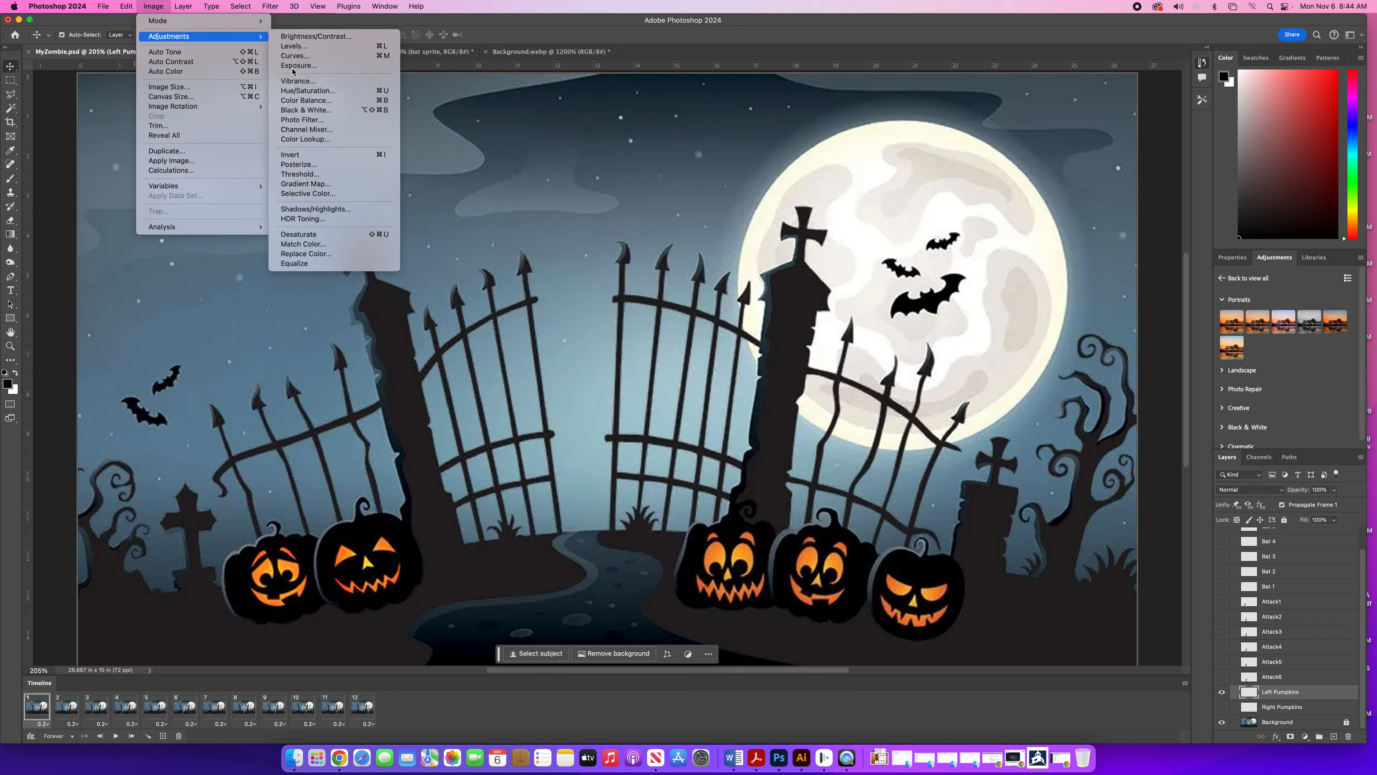
left_click(343, 91)
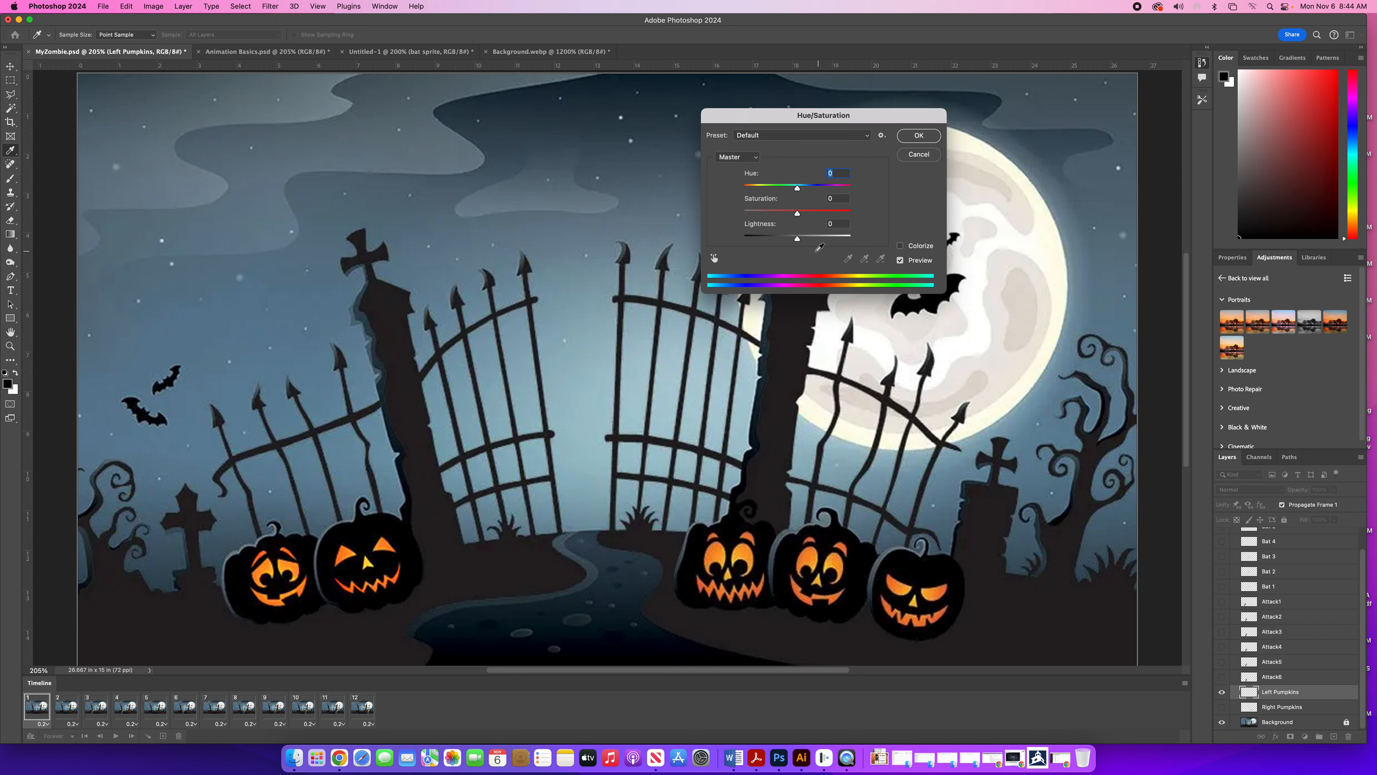
mouse_move(797, 241)
left_mouse_down()
mouse_move(784, 242)
mouse_move(812, 242)
left_mouse_up()
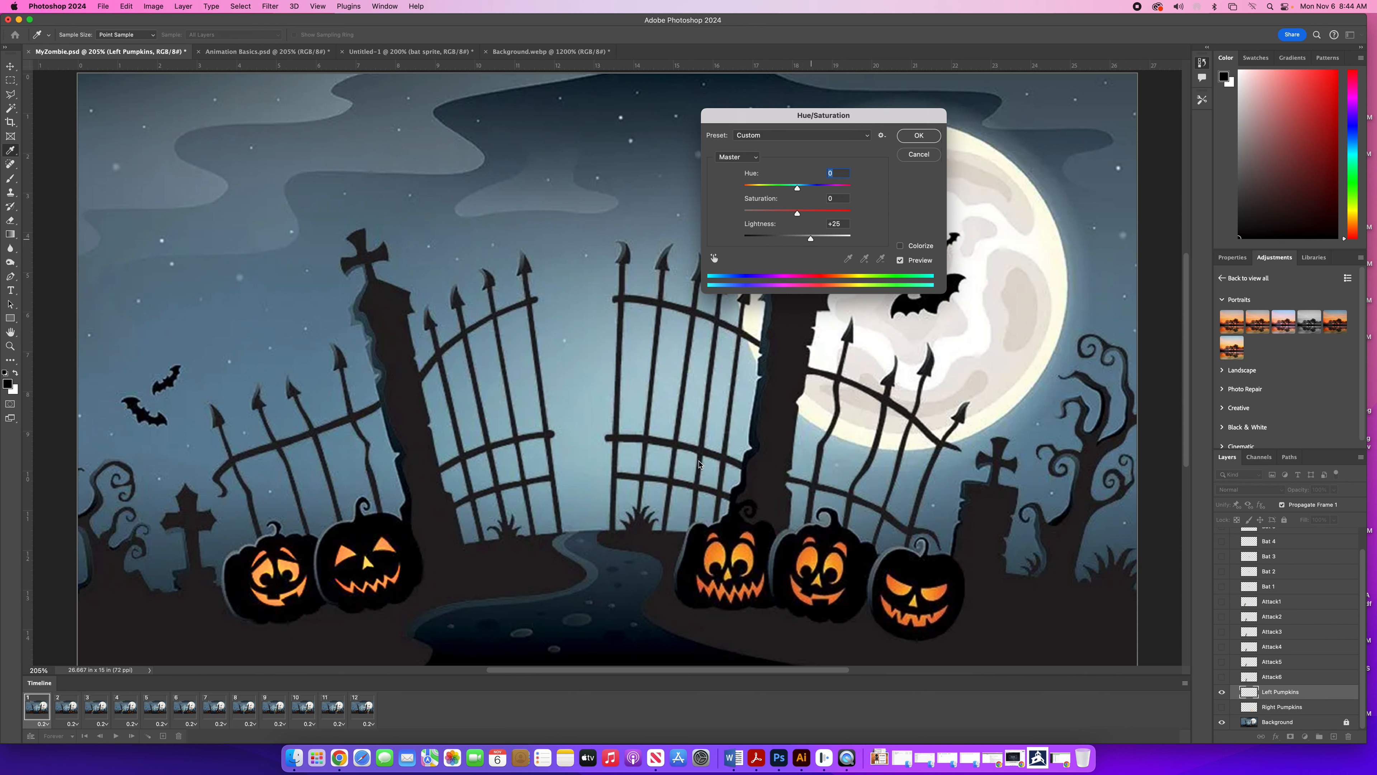
left_click(916, 135)
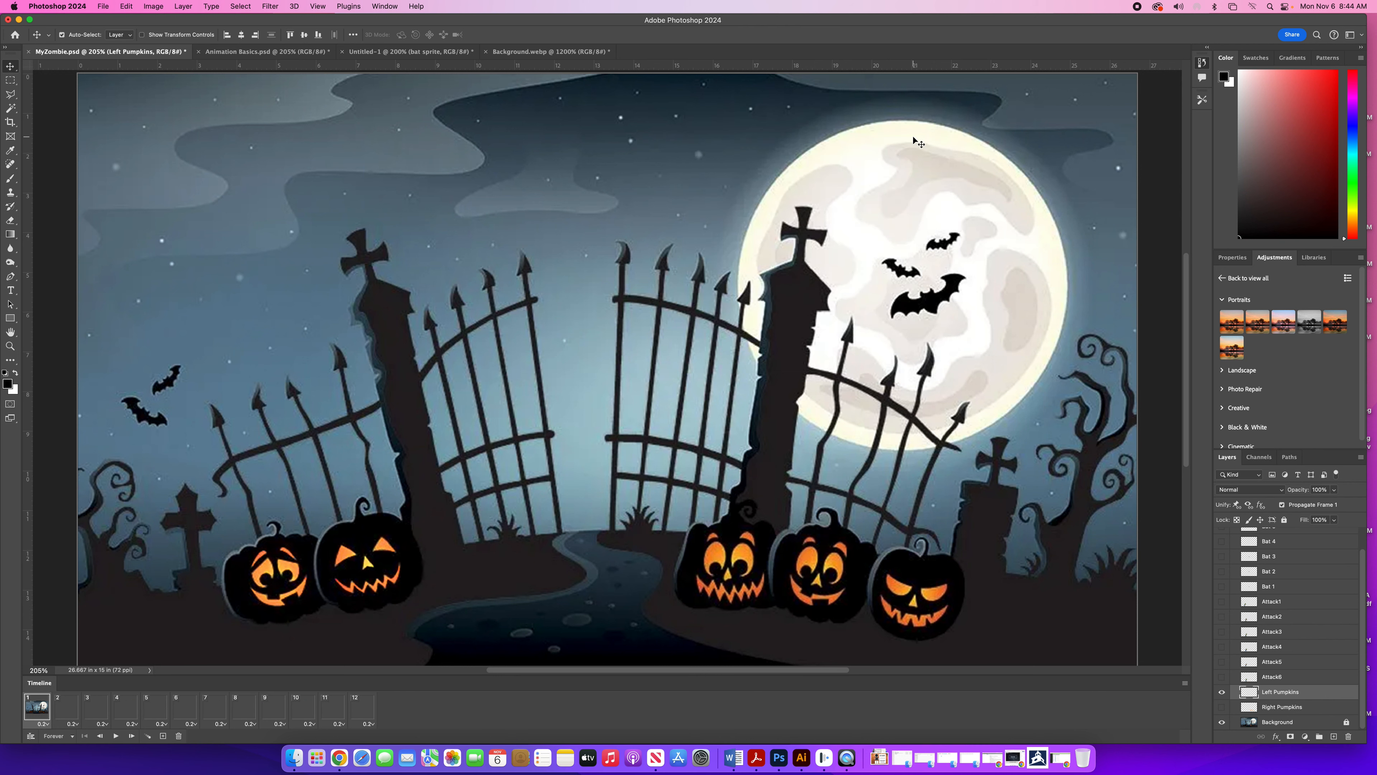
Step: Play the animation, stop it at frame 4, and compare that frame with the Left Pumpkins layer shown and hidden
left_click(1291, 706)
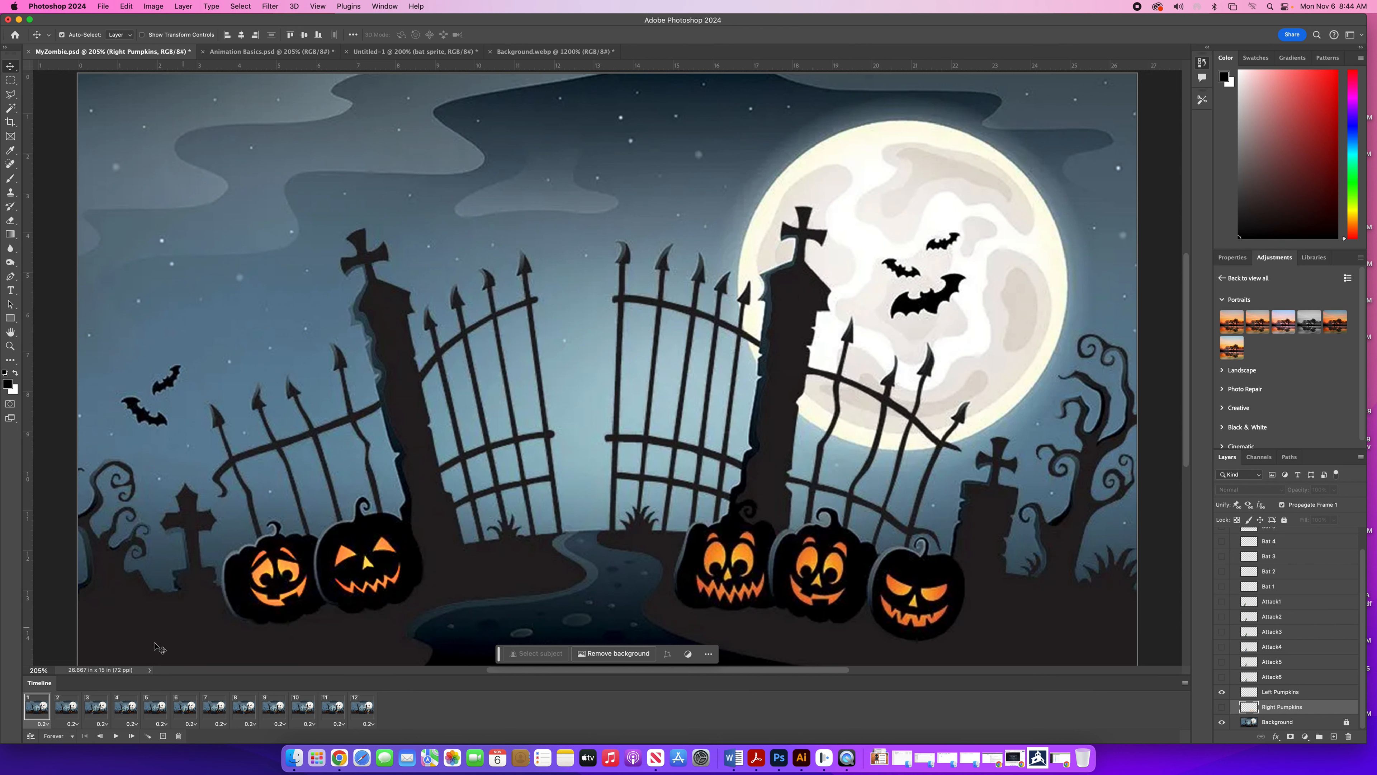
left_click(114, 735)
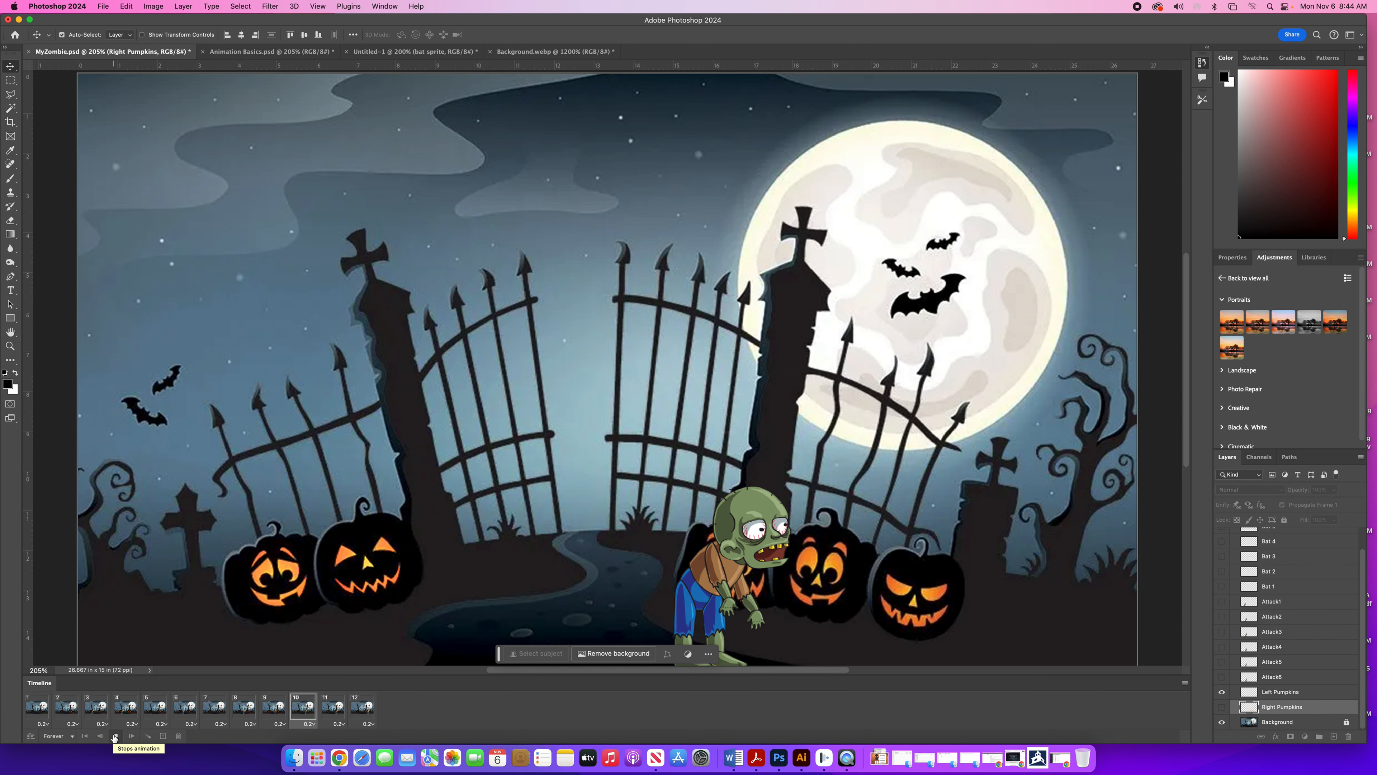
left_click(114, 735)
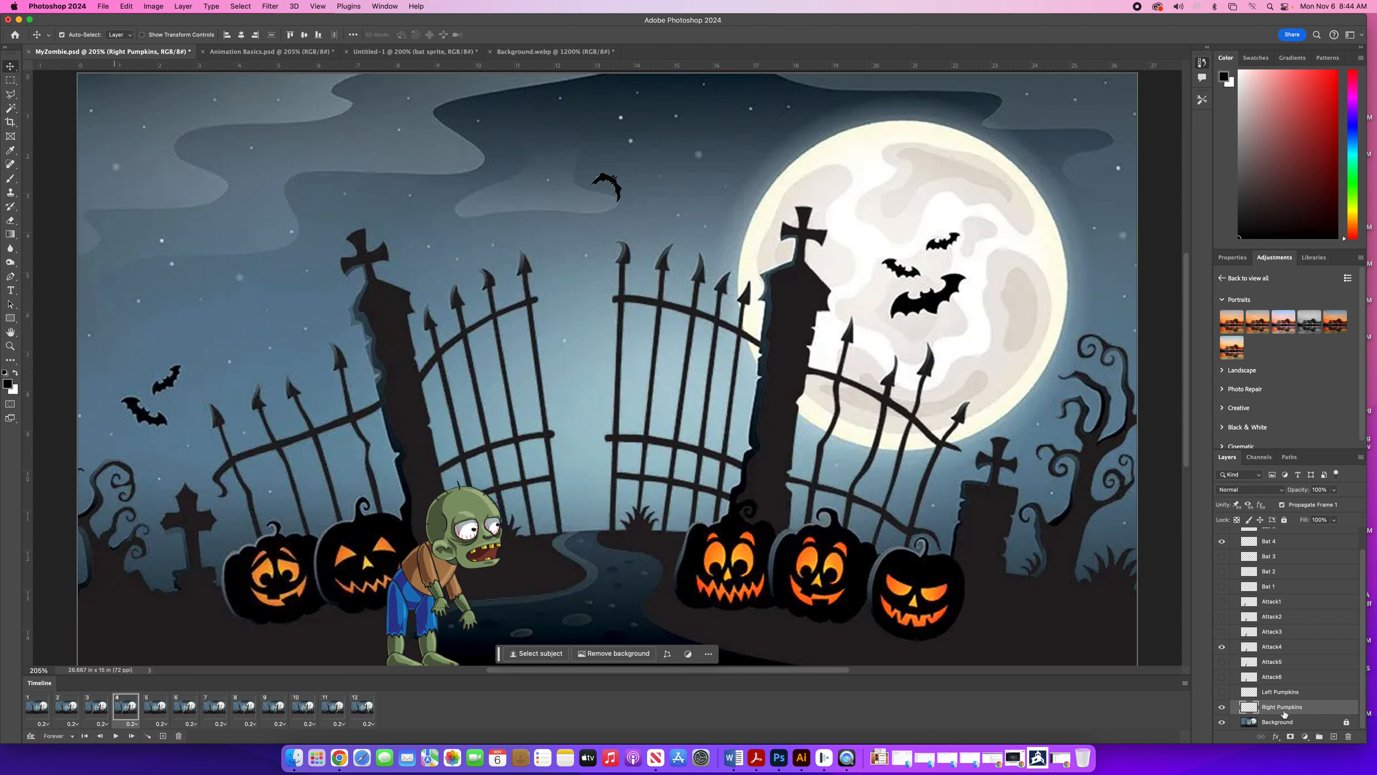
left_click(1222, 691)
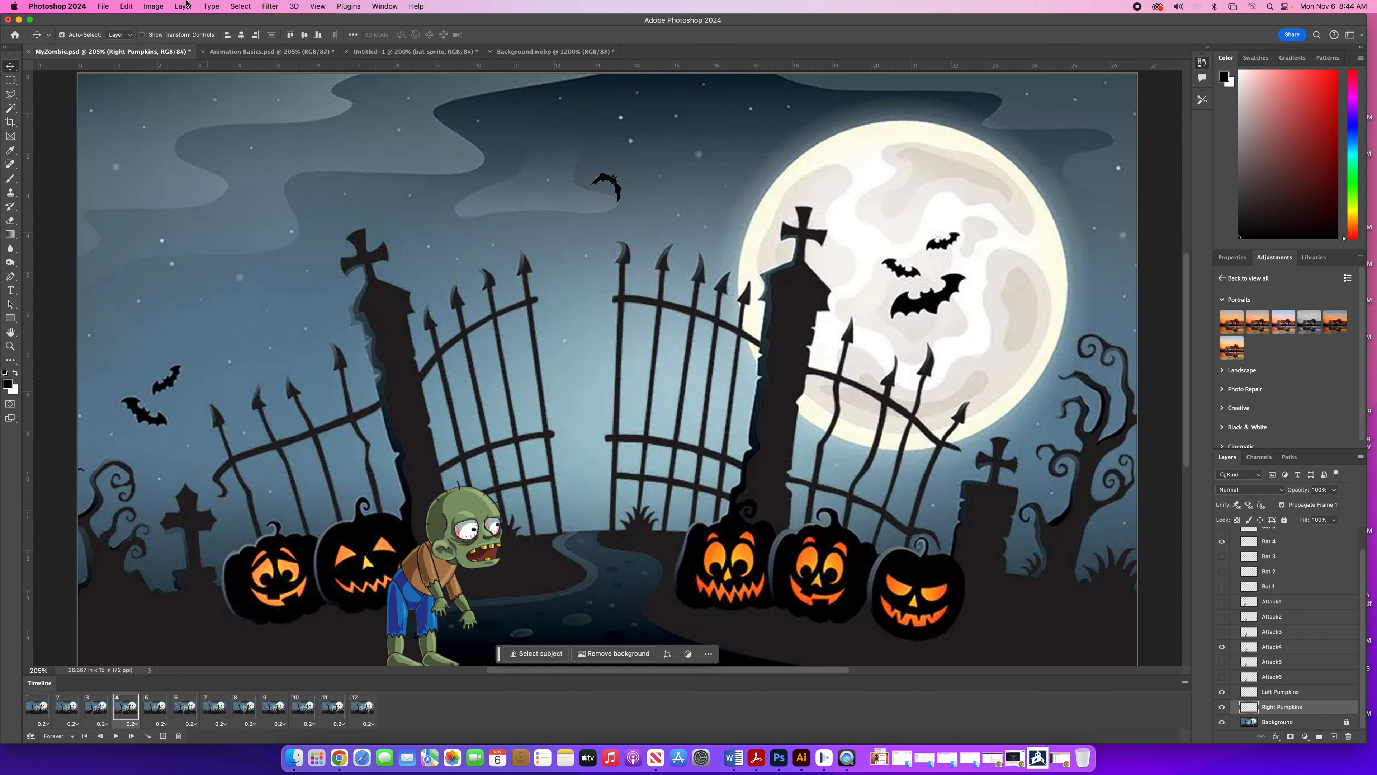
left_click(1220, 691)
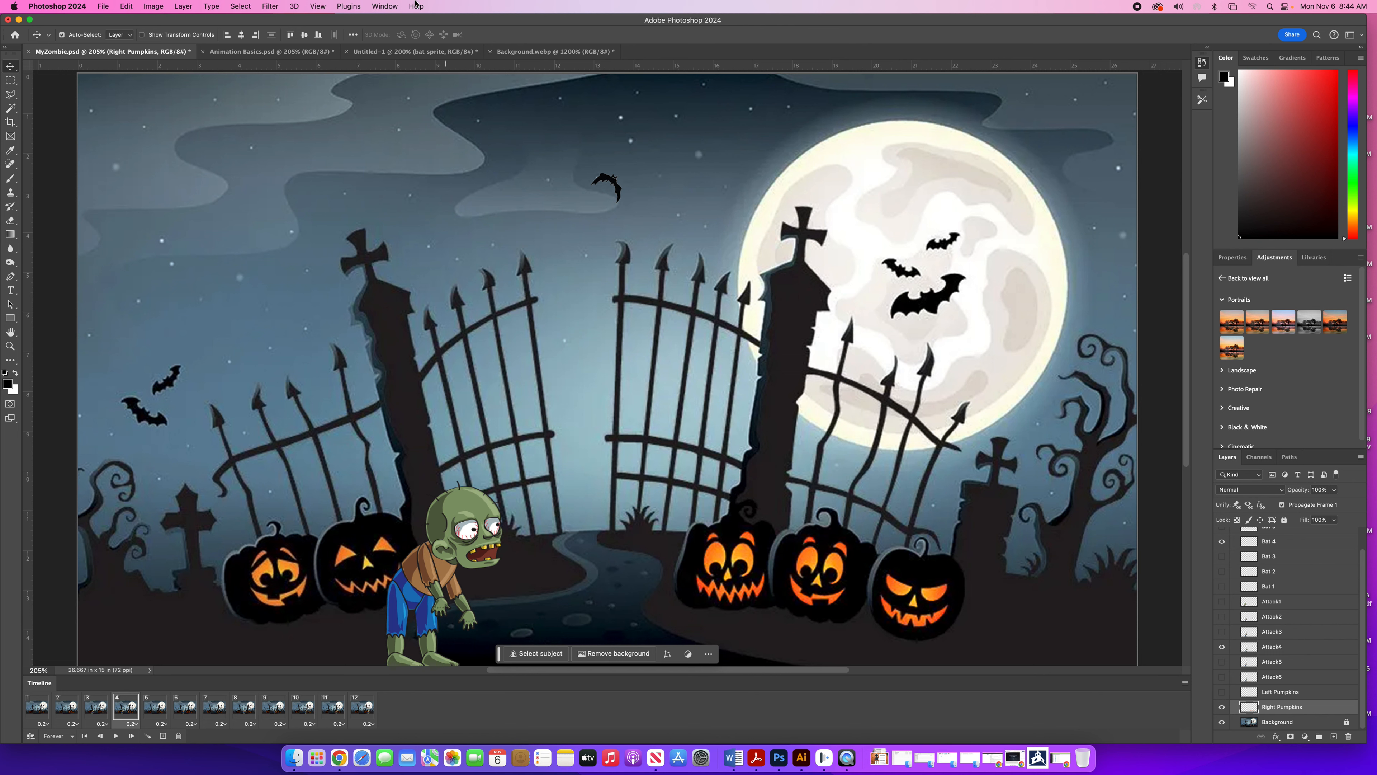
Step: Apply Hue/Saturation to the Right Pumpkins layer with saturation at +100 and lightness at -26
left_click(153, 6)
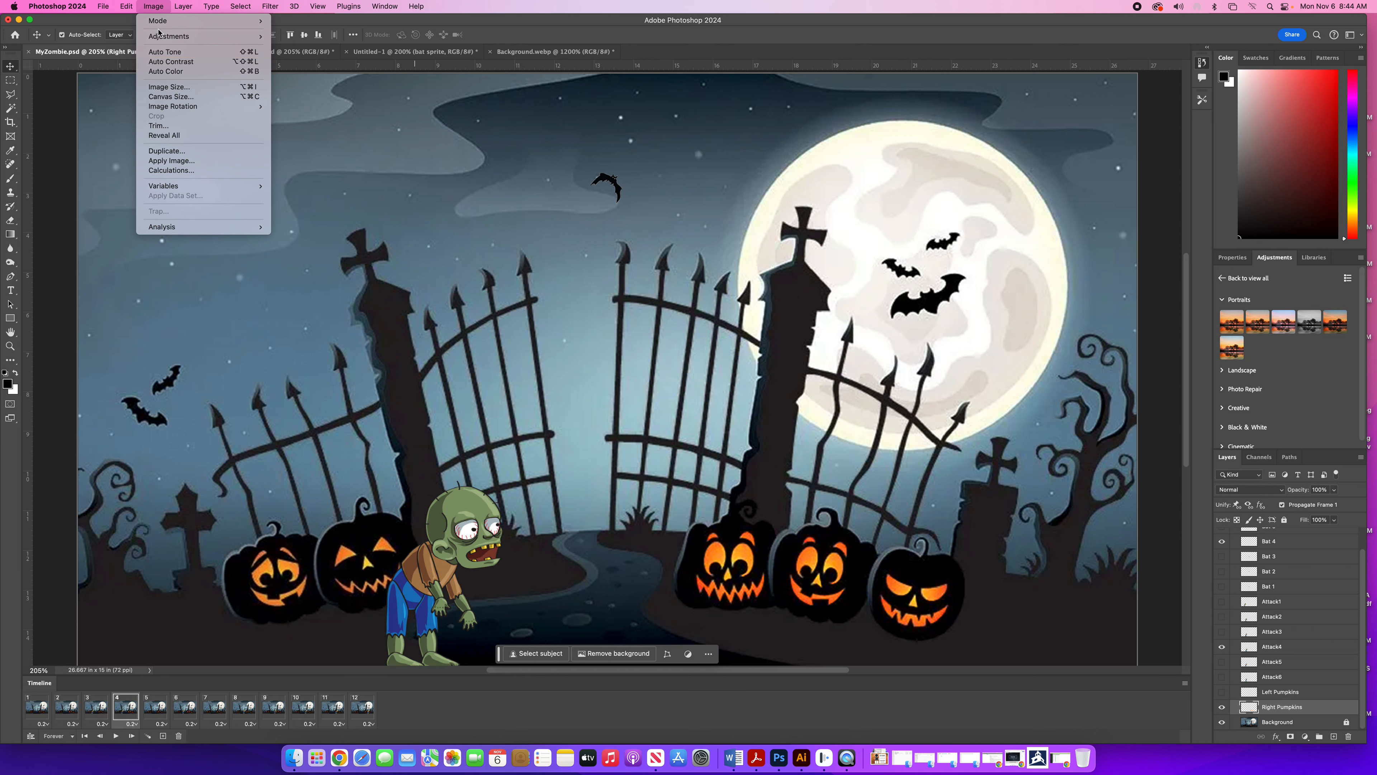
mouse_move(233, 36)
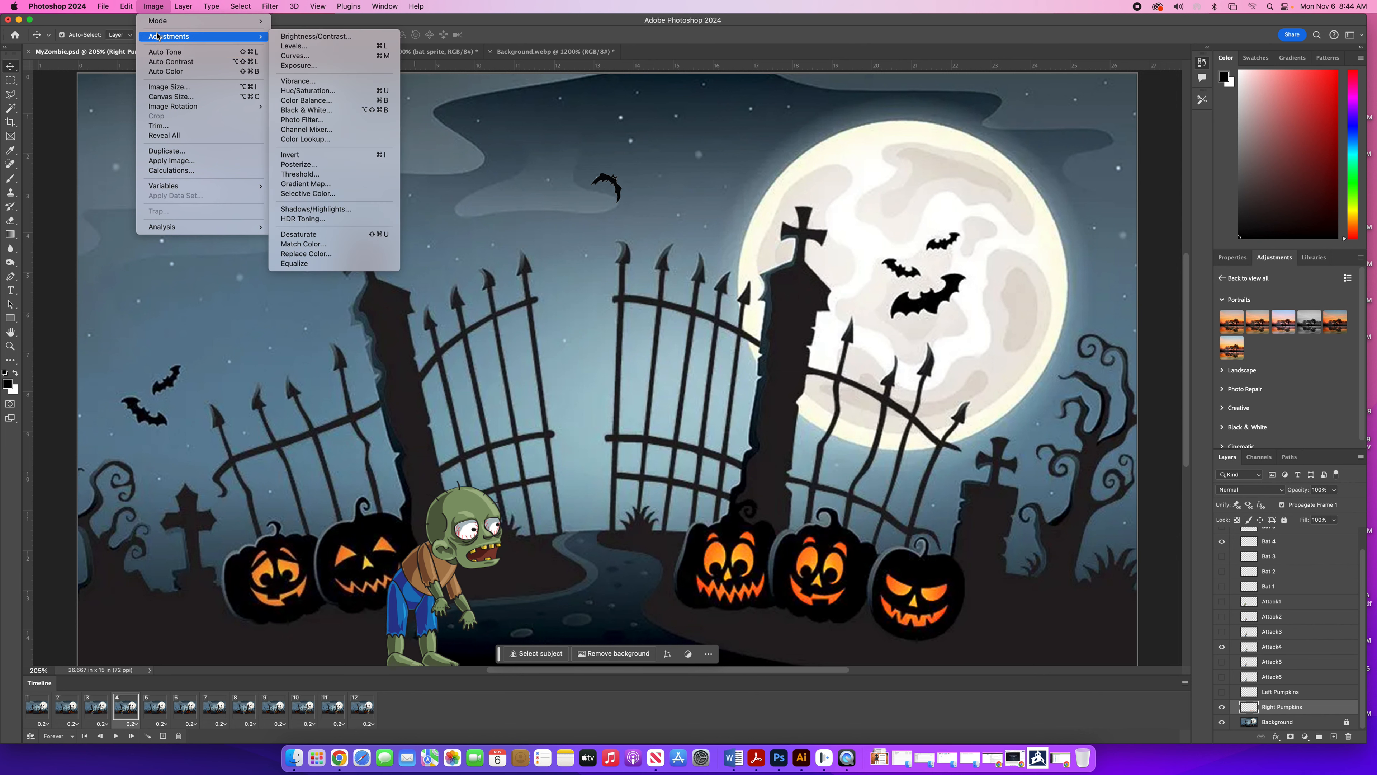
left_click(356, 90)
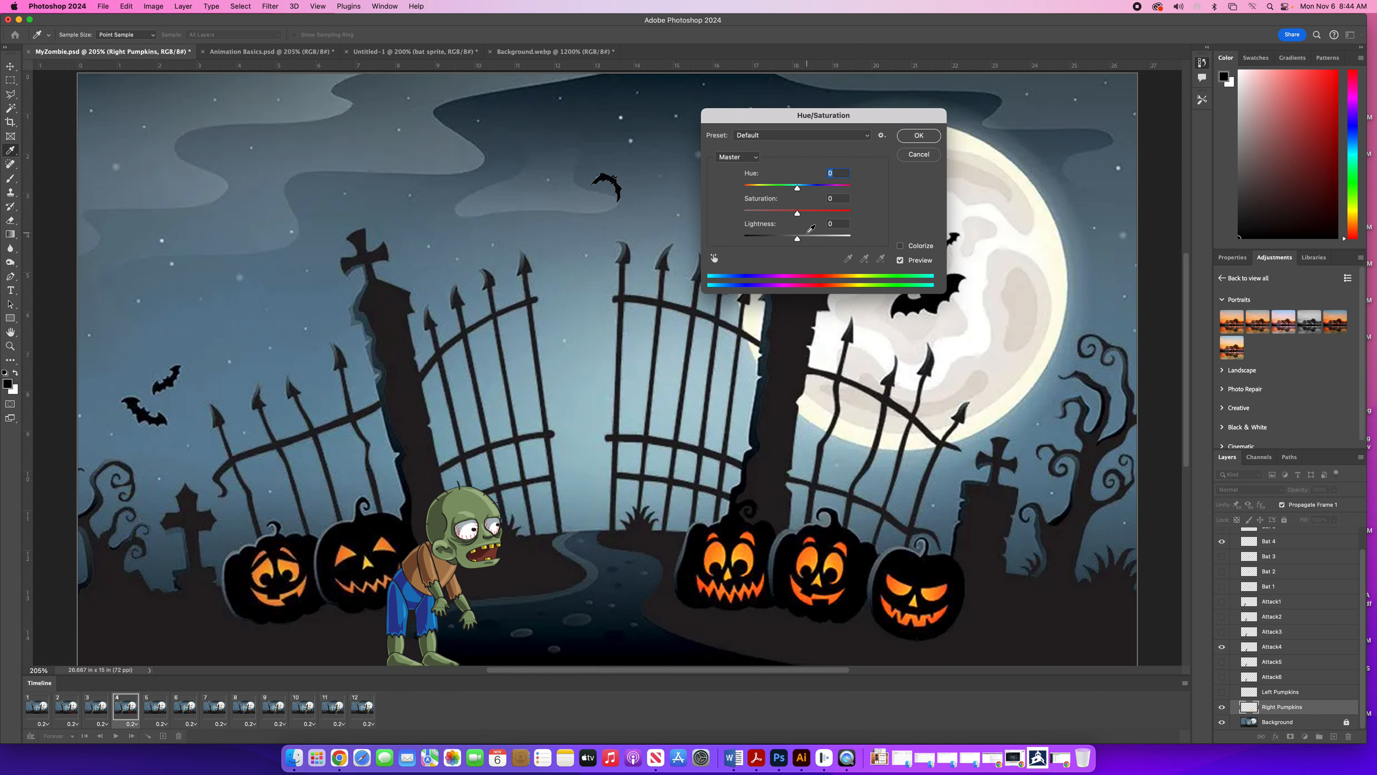
left_click_drag(796, 213, 784, 244)
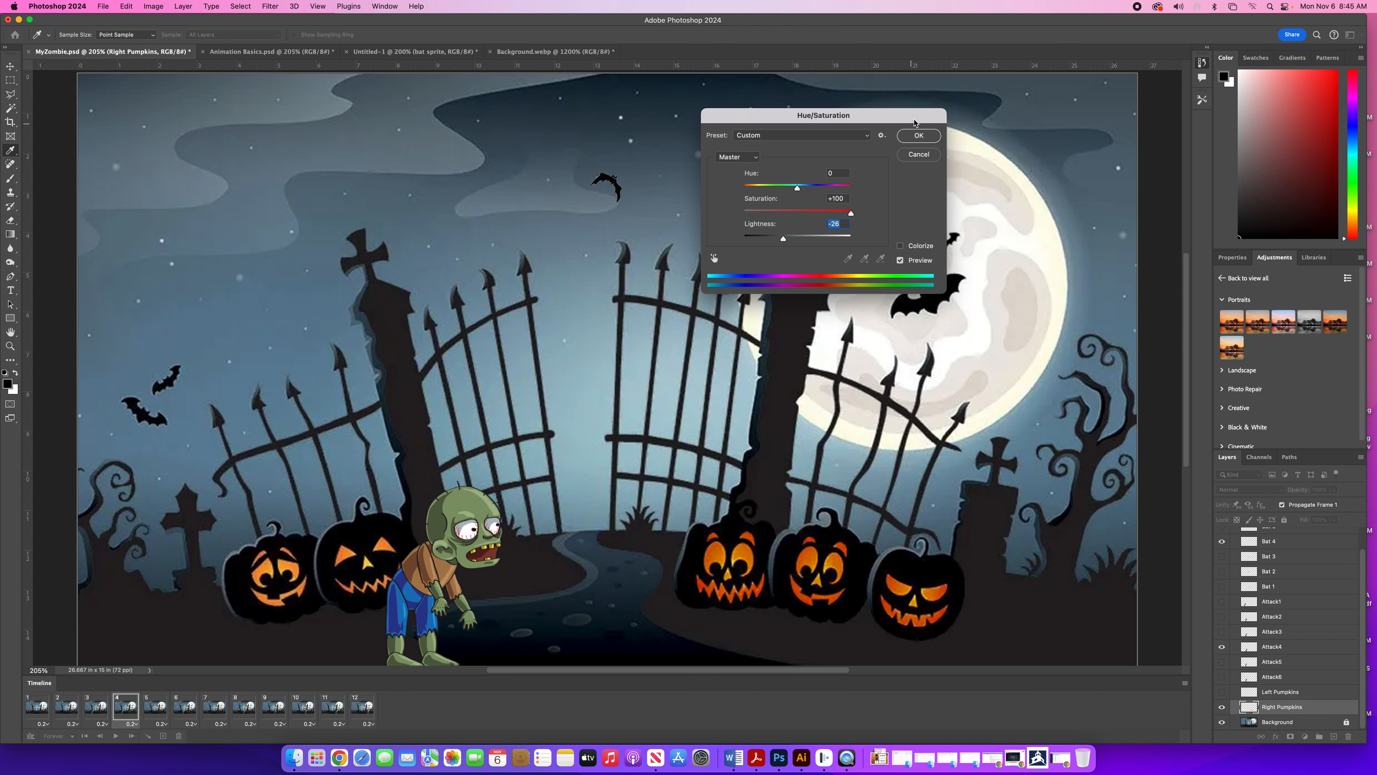
left_click(913, 144)
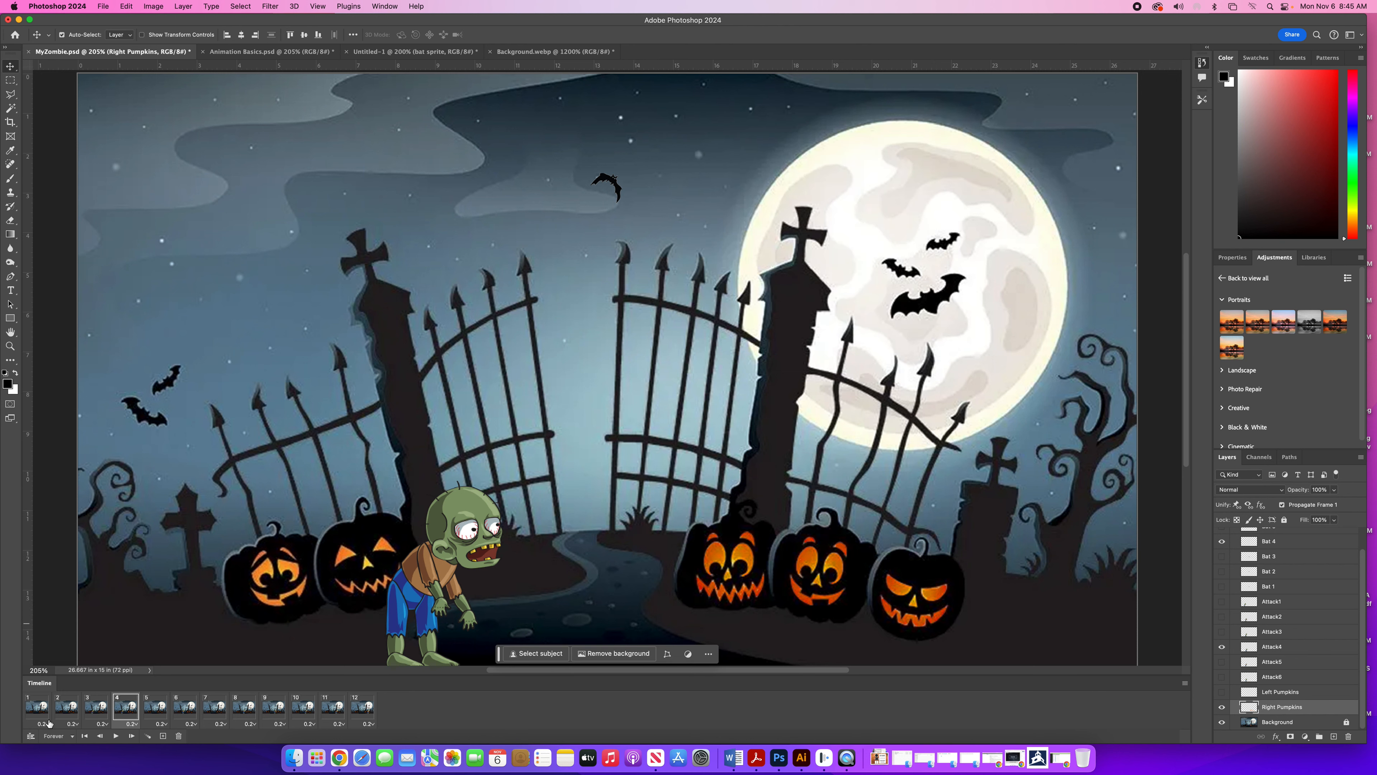
Step: Step through frames 1, 3, 4 and 5 to compare the brighter and darker pumpkin faces
left_click(82, 739)
left_click(96, 707)
left_click(128, 708)
left_click(151, 706)
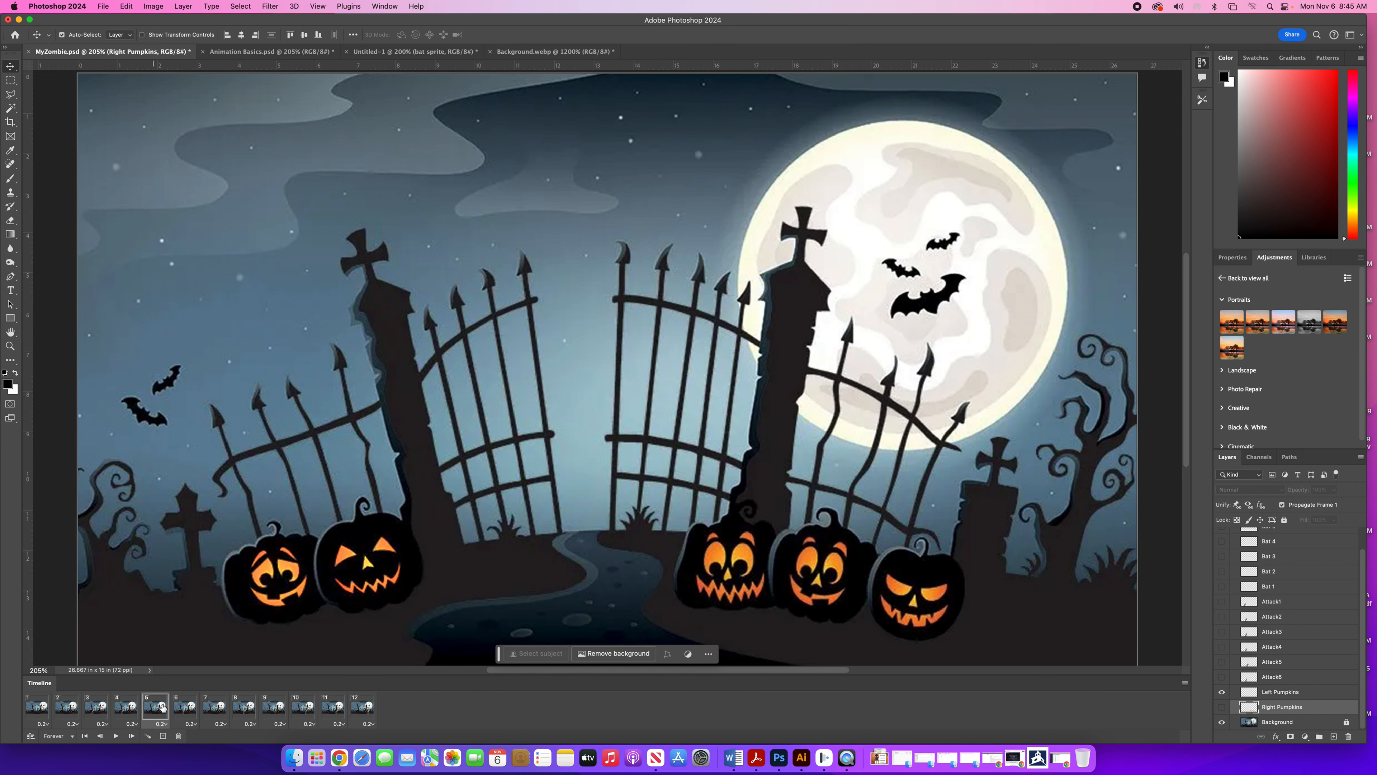